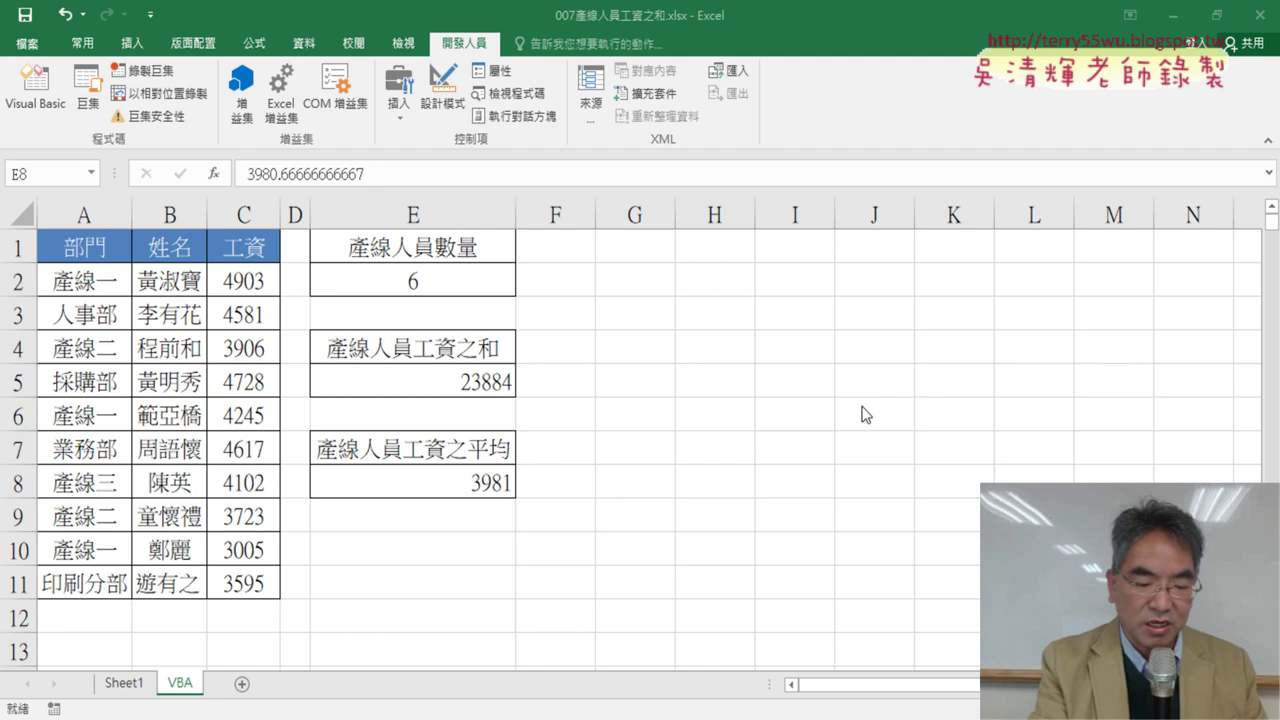
Circle and number in red the Sheet1 tab and the results 6 (E2), 23884 (E5) and 3981 (E8)
key("super+space")
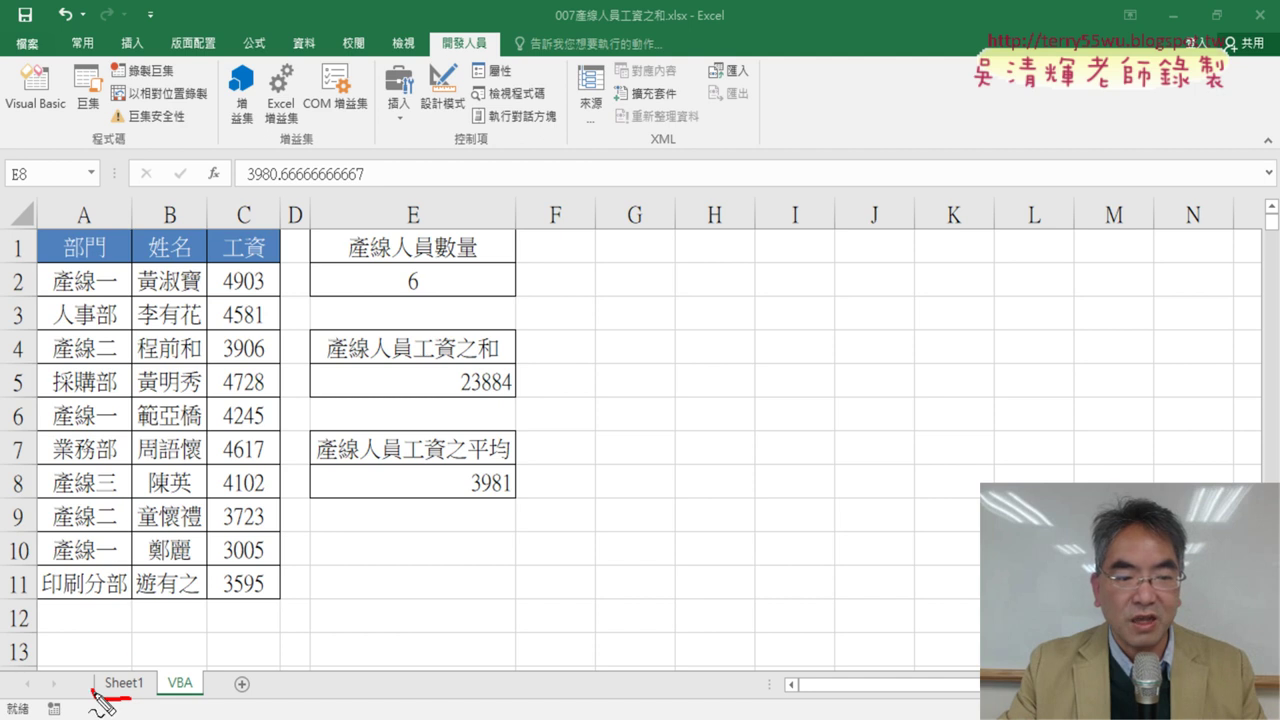
left_click_drag(133, 660, 125, 704)
left_click_drag(440, 256, 440, 258)
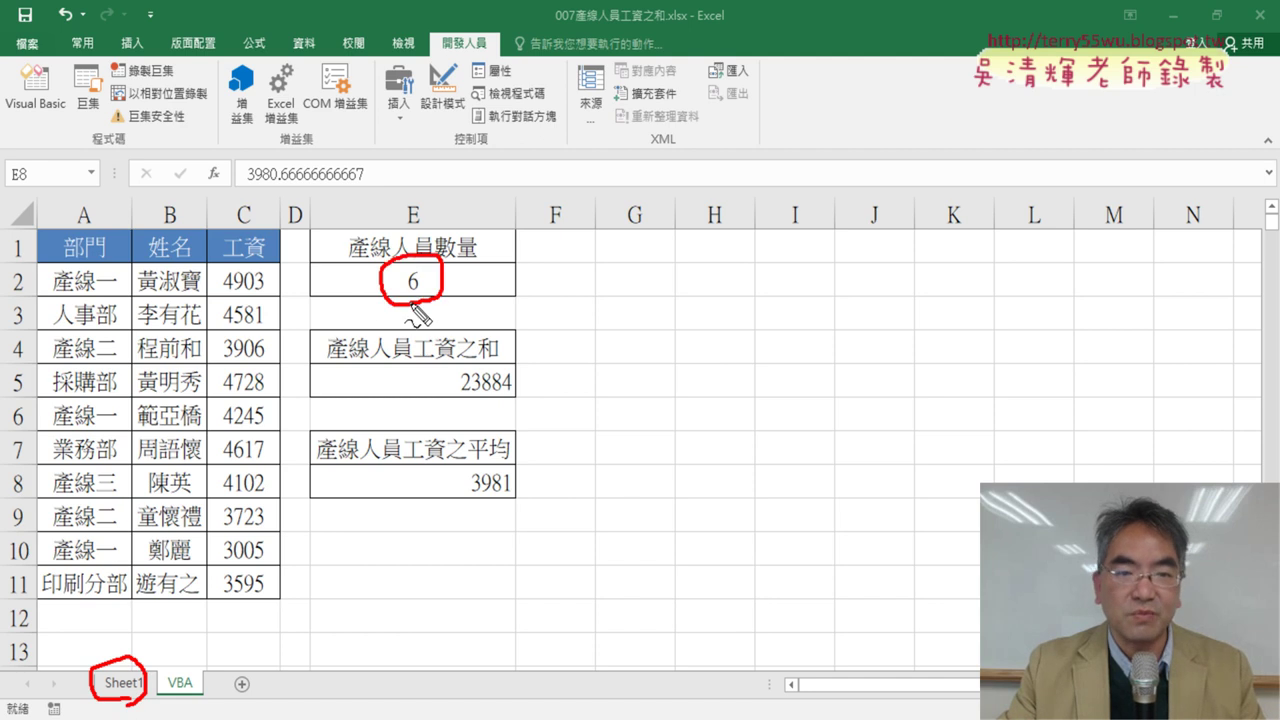
left_click_drag(590, 218, 447, 268)
mouse_move(478, 240)
left_mouse_down()
mouse_move(447, 268)
mouse_move(480, 272)
left_mouse_up()
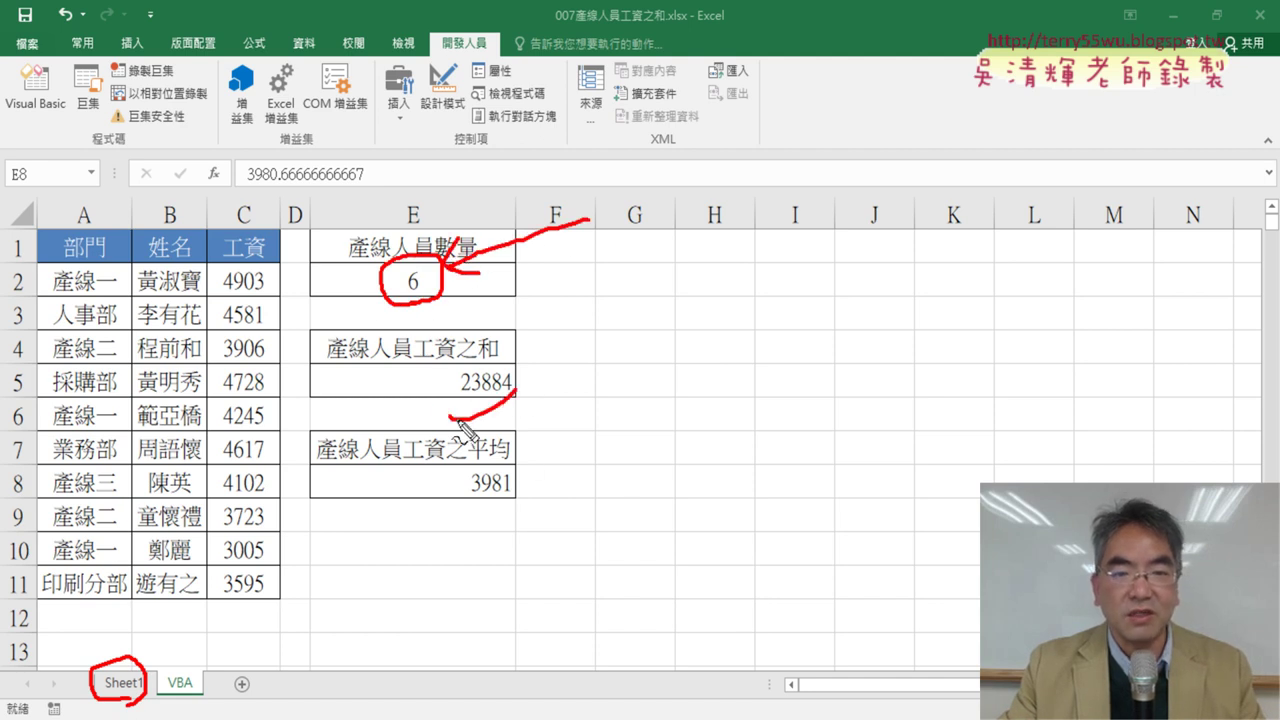
mouse_move(503, 365)
left_mouse_down()
mouse_move(512, 396)
mouse_move(586, 383)
left_mouse_up()
left_click_drag(500, 458, 512, 520)
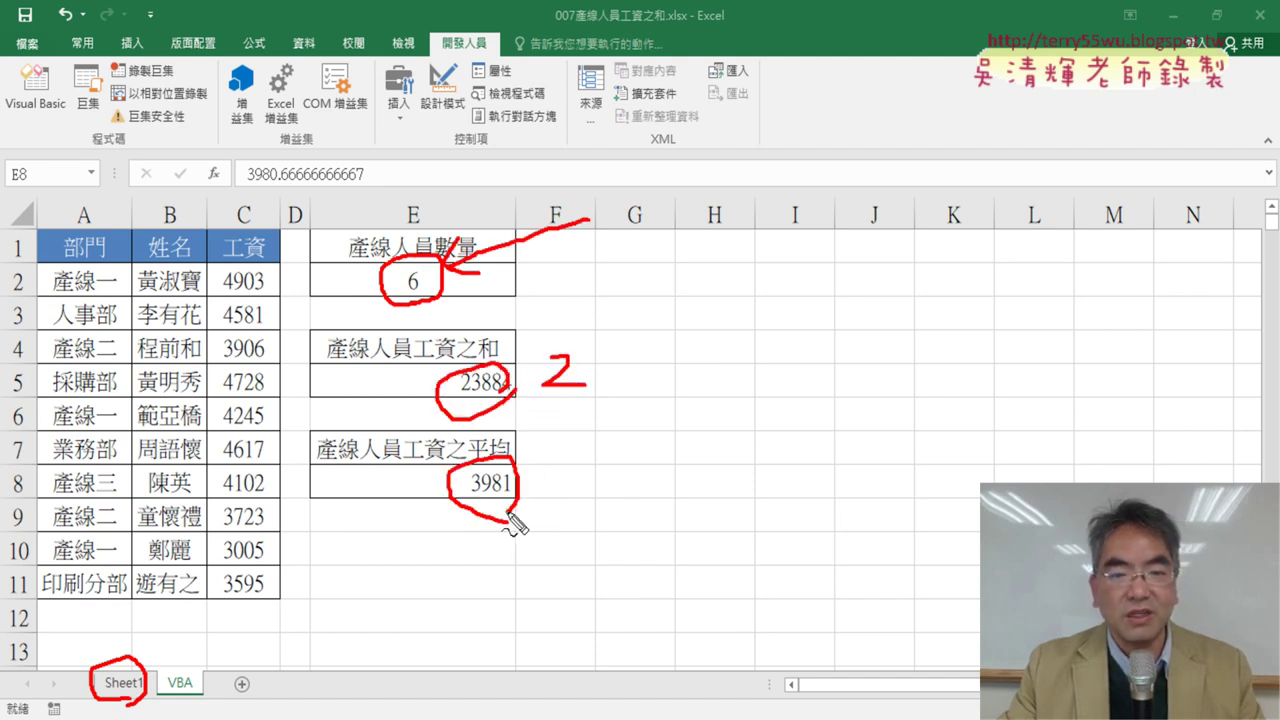
mouse_move(567, 472)
left_mouse_down()
mouse_move(632, 490)
mouse_move(585, 530)
left_mouse_up()
left_click_drag(557, 228, 547, 290)
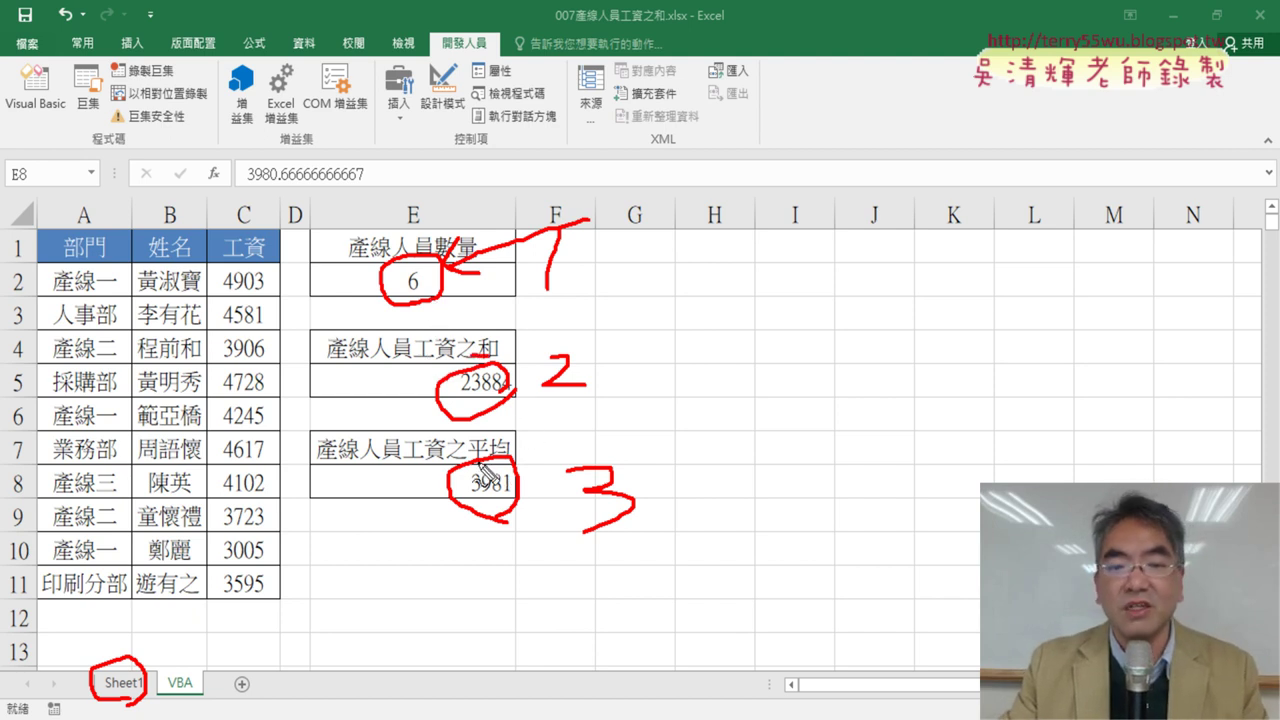
Clear the red annotations and bring up the VBA editor with the macro code
key("Escape")
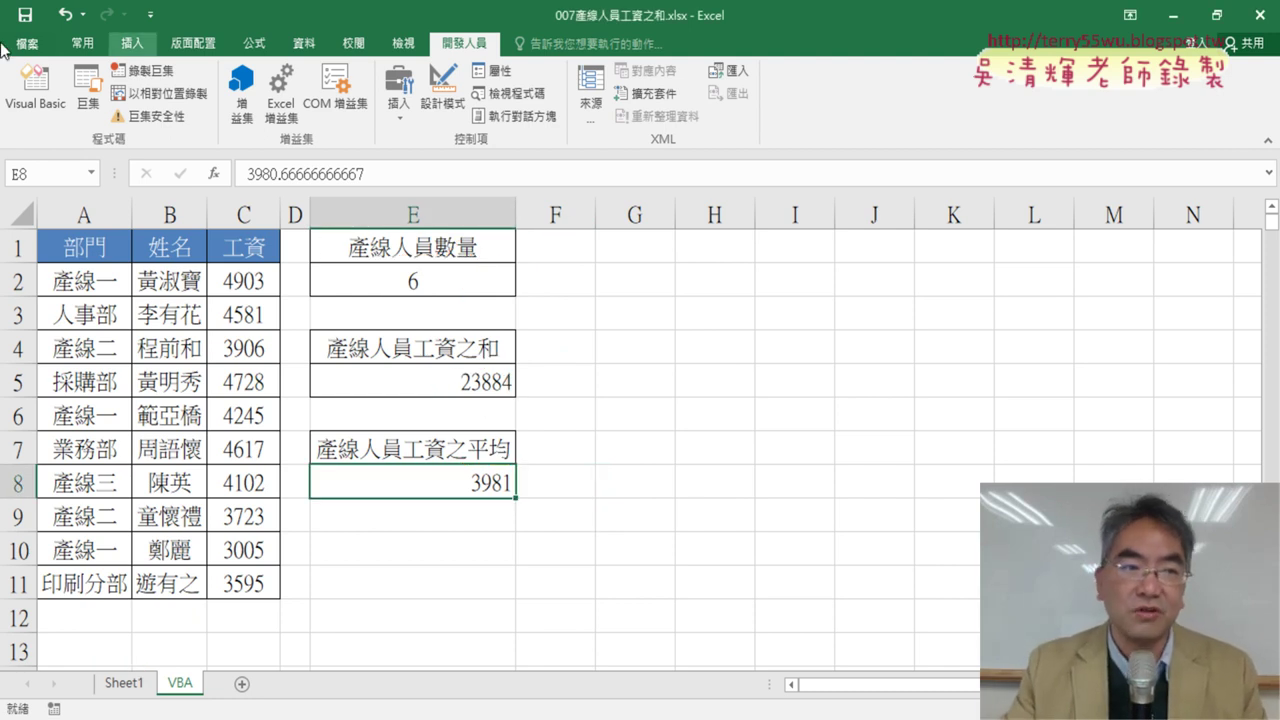
left_click(35, 90)
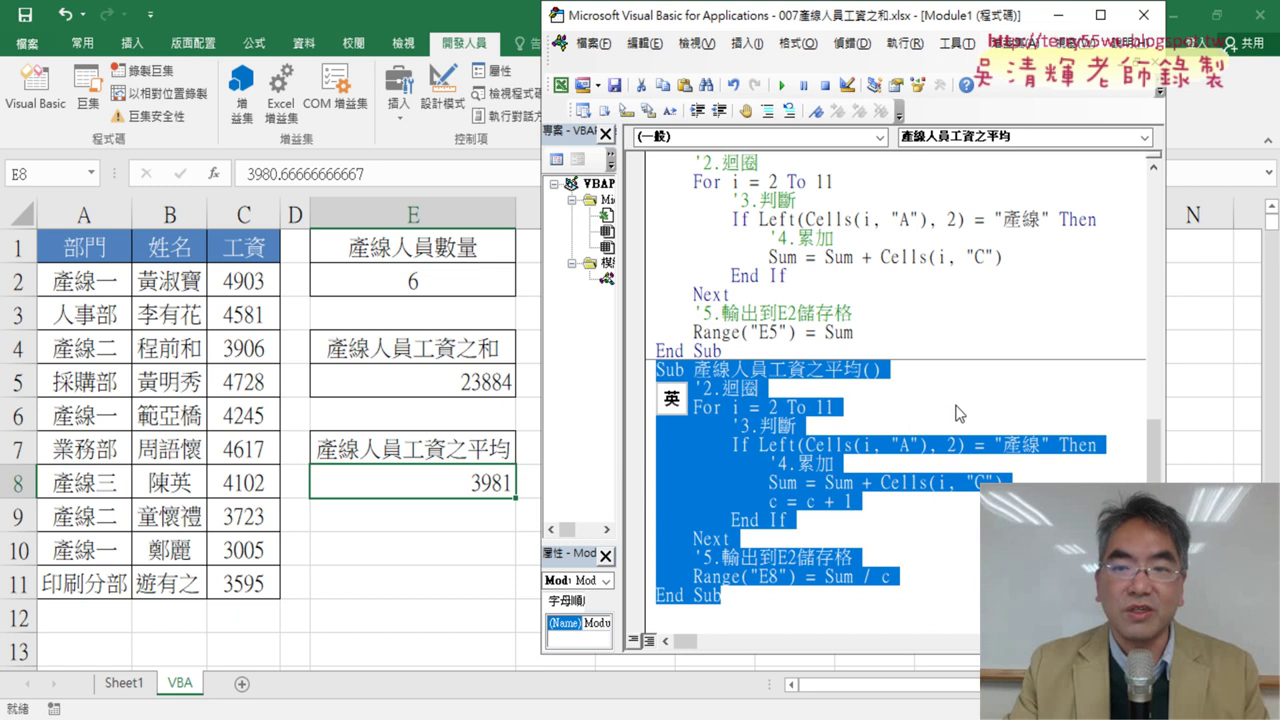
scroll(958, 412, "up", 3)
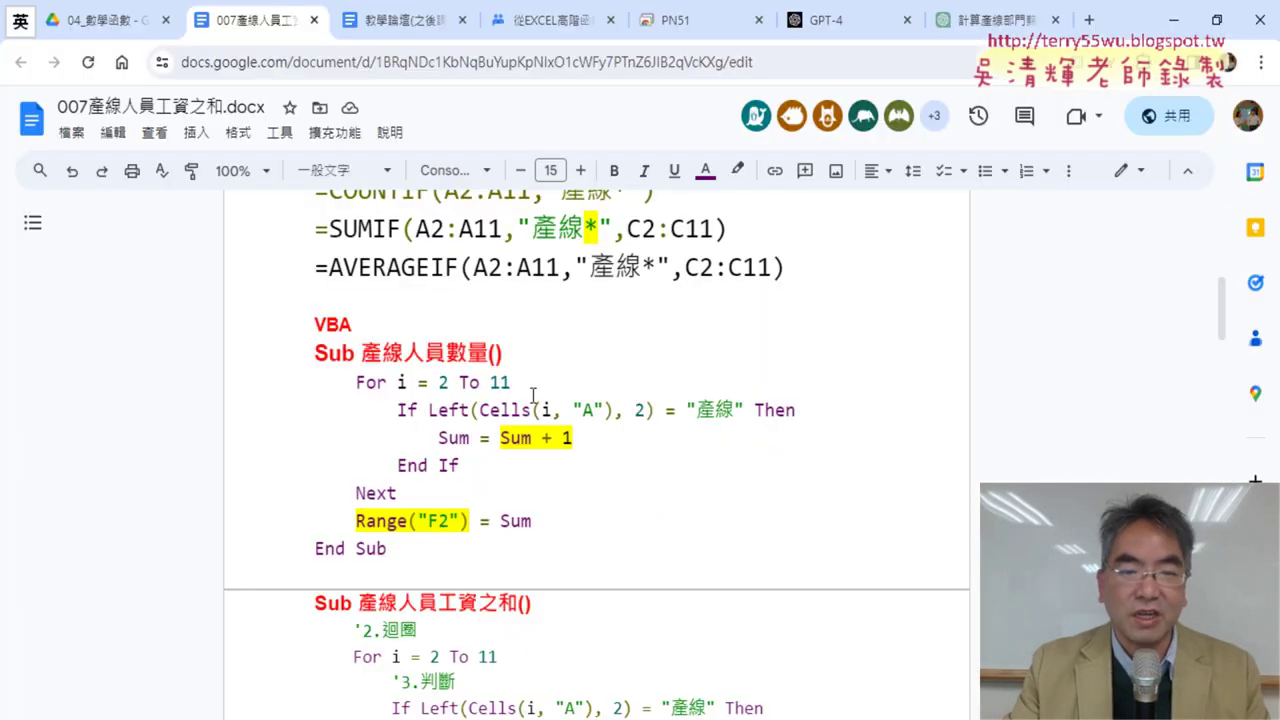
Select the first 產線 count Sub in the notes, then scroll through the sum and average Subs
scroll(533, 395, "down", 1)
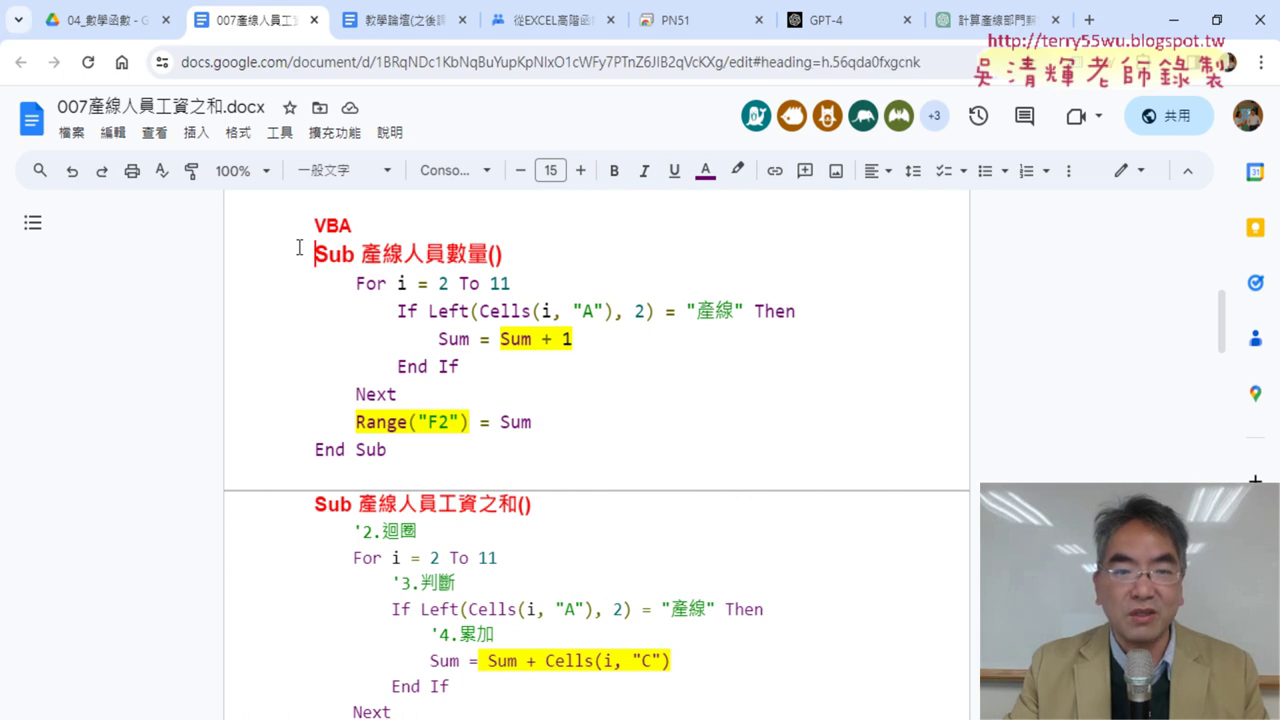
left_click_drag(300, 250, 390, 449)
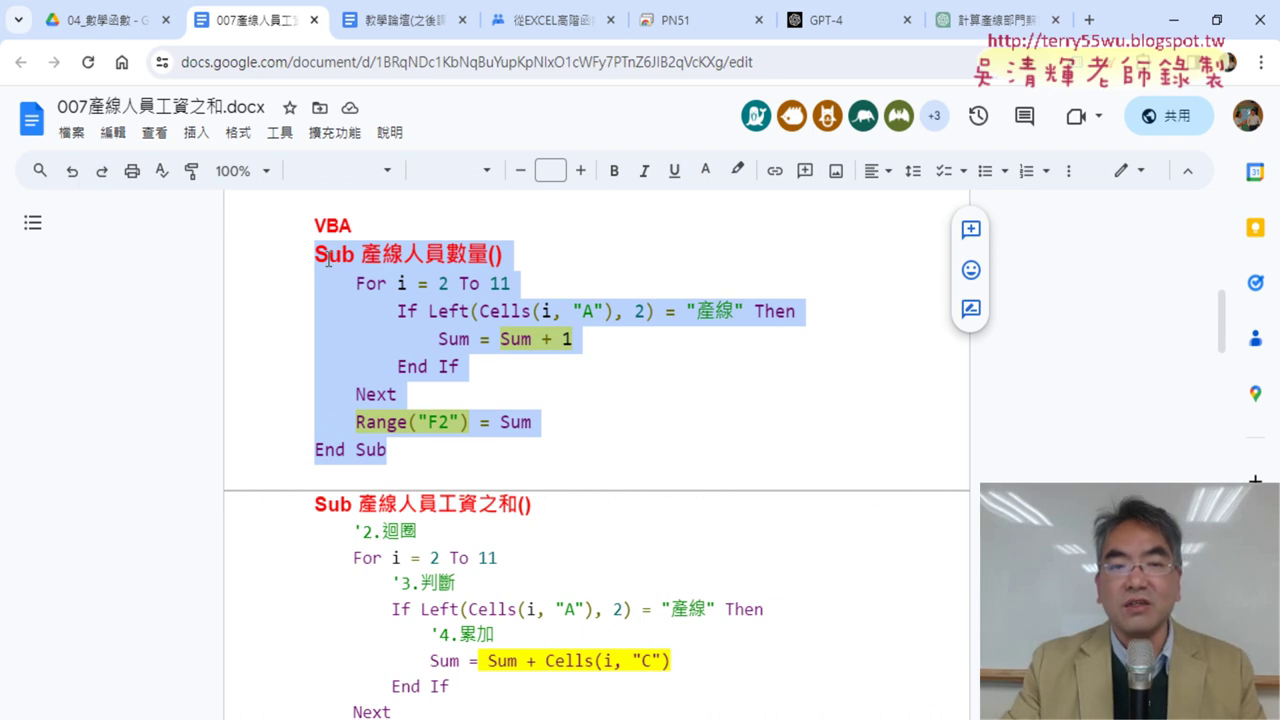
scroll(369, 450, "down", 3)
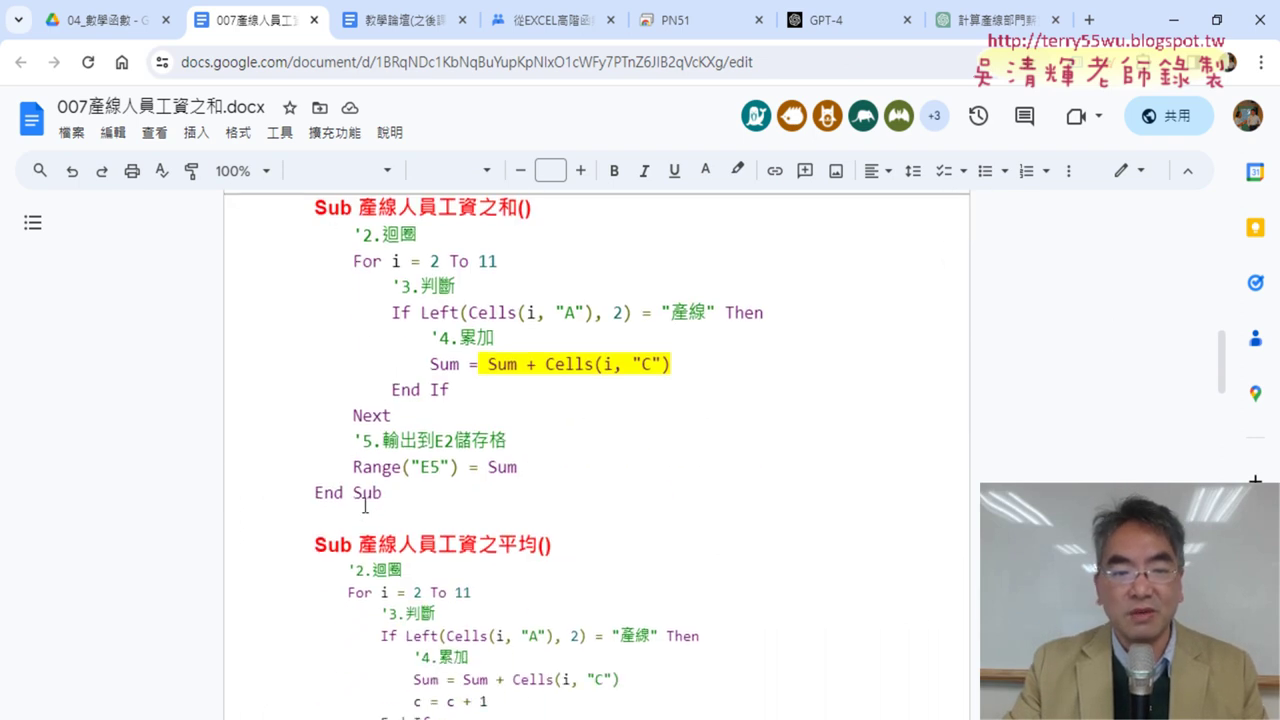
scroll(372, 497, "down", 2)
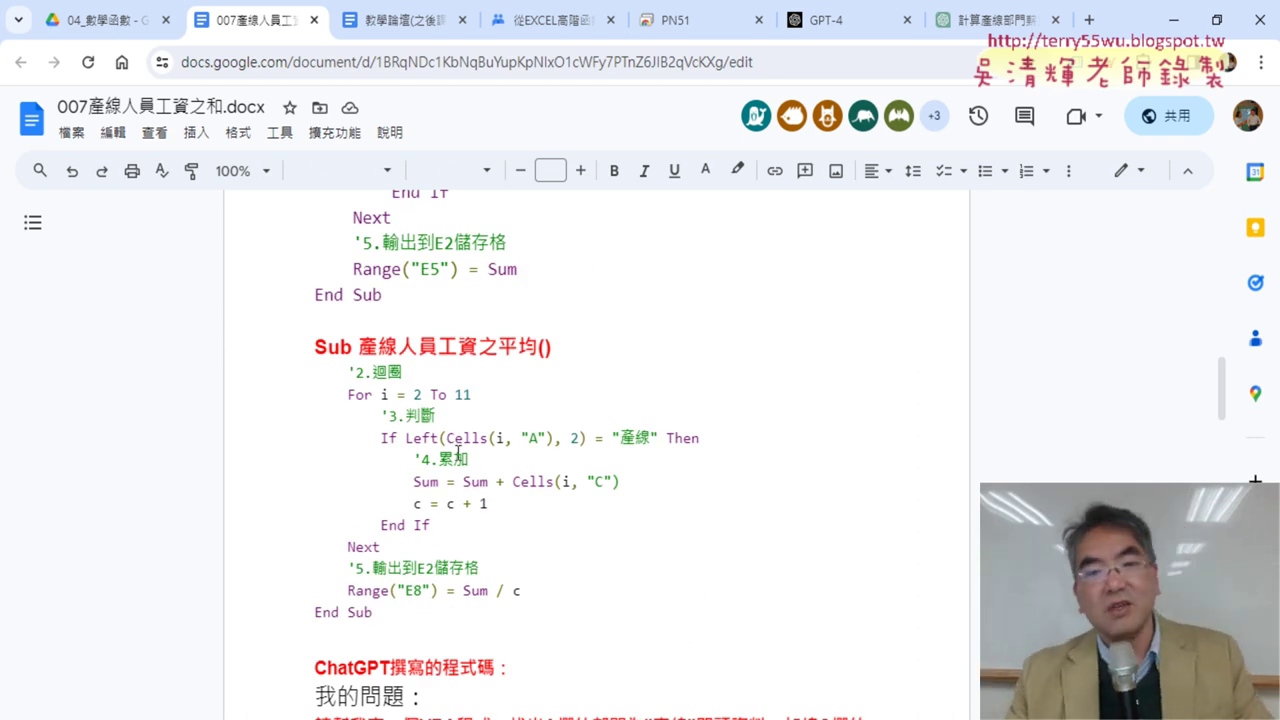
Back in Excel, delete the values in E2, E5 and E8, then reopen the VBA editor
left_click(1173, 19)
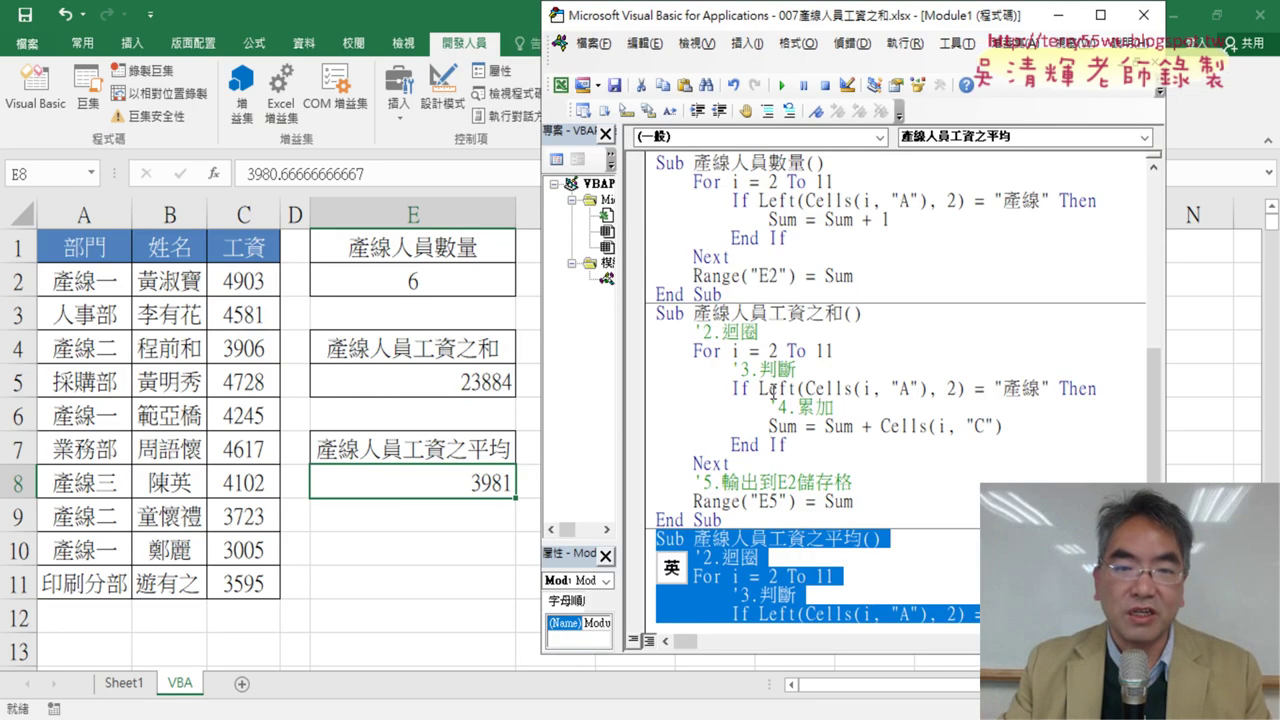
left_click(437, 284)
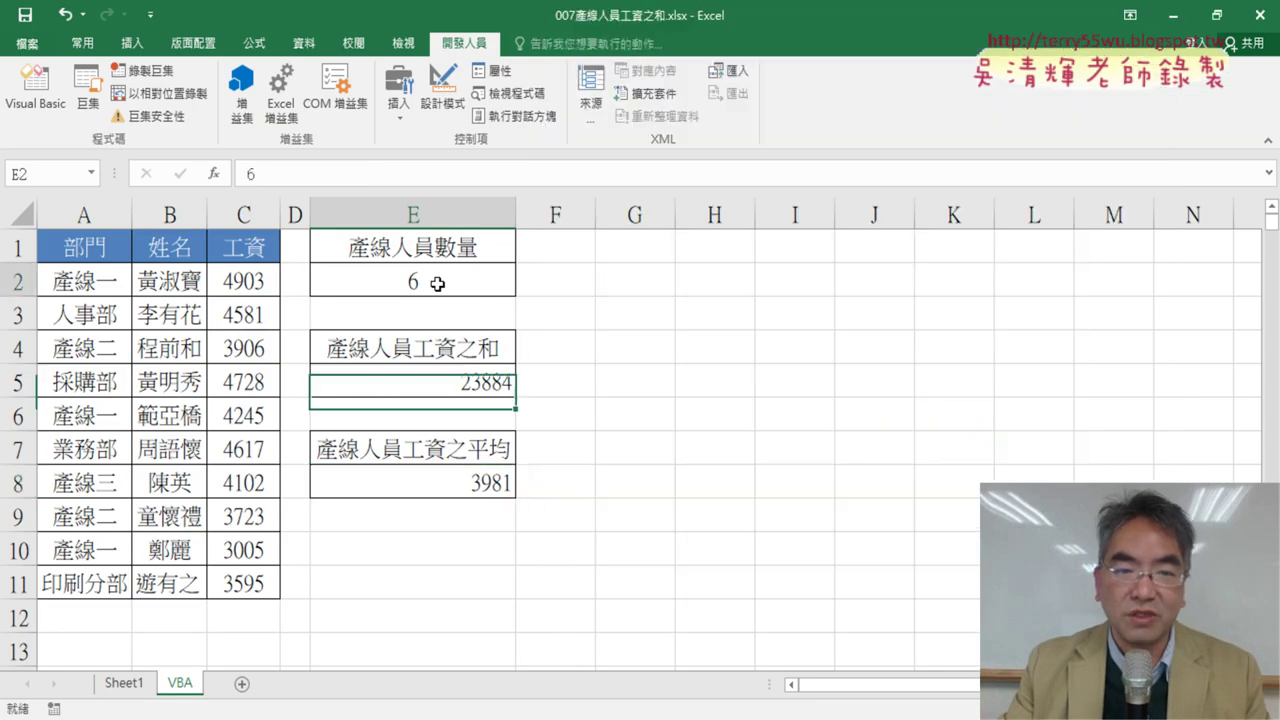
key("Delete")
left_click(463, 382)
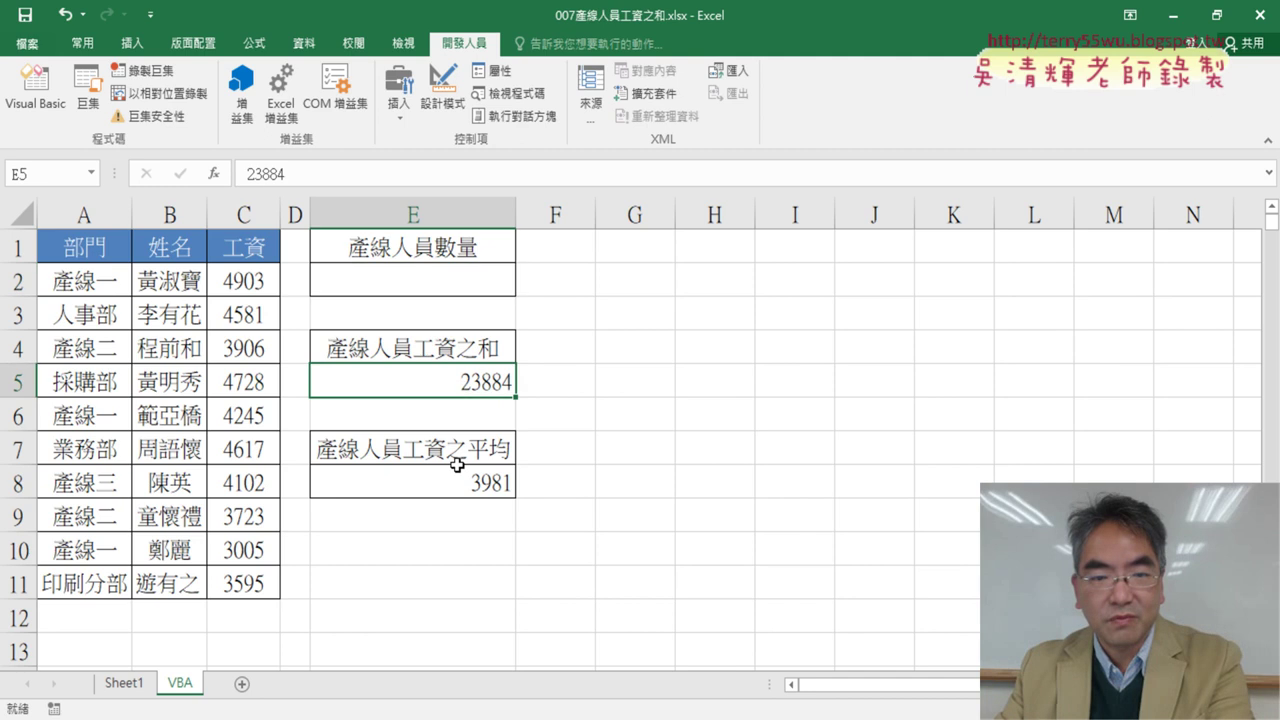
key("Delete")
left_click(452, 481)
key("Delete")
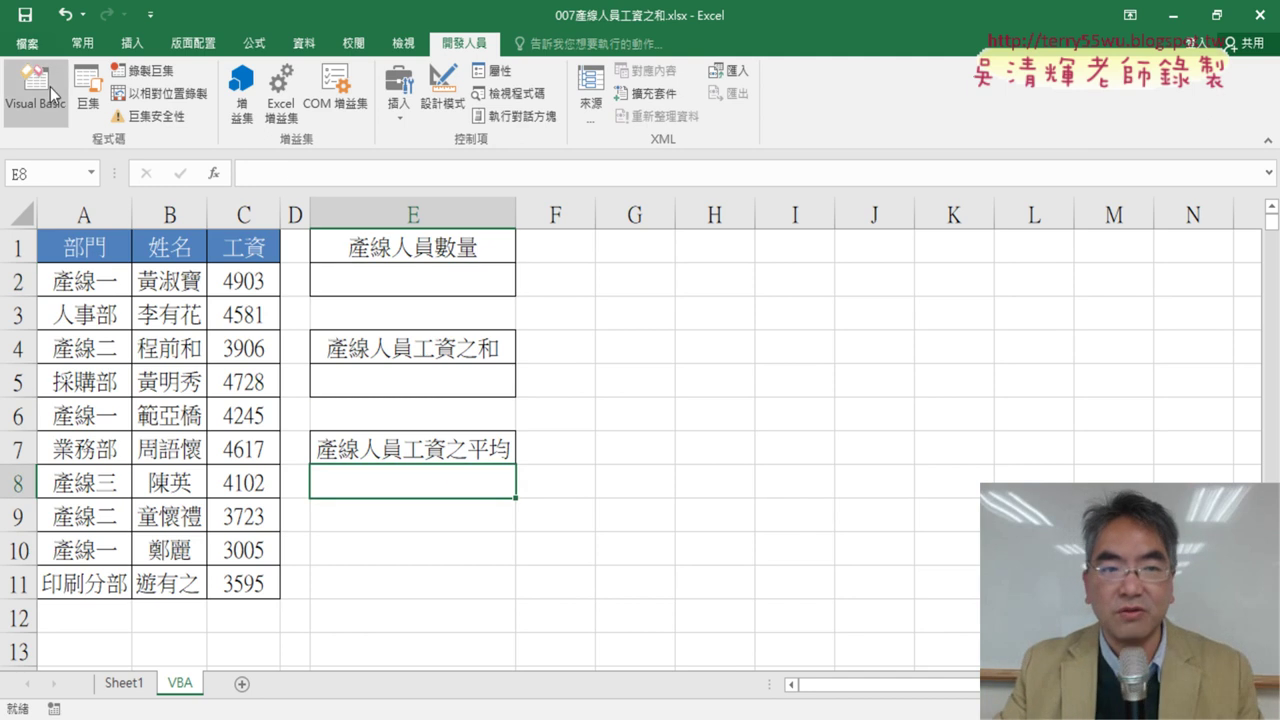
left_click(52, 94)
Run the count, salary-sum and average macros in turn, then return to the worksheet
left_click(807, 200)
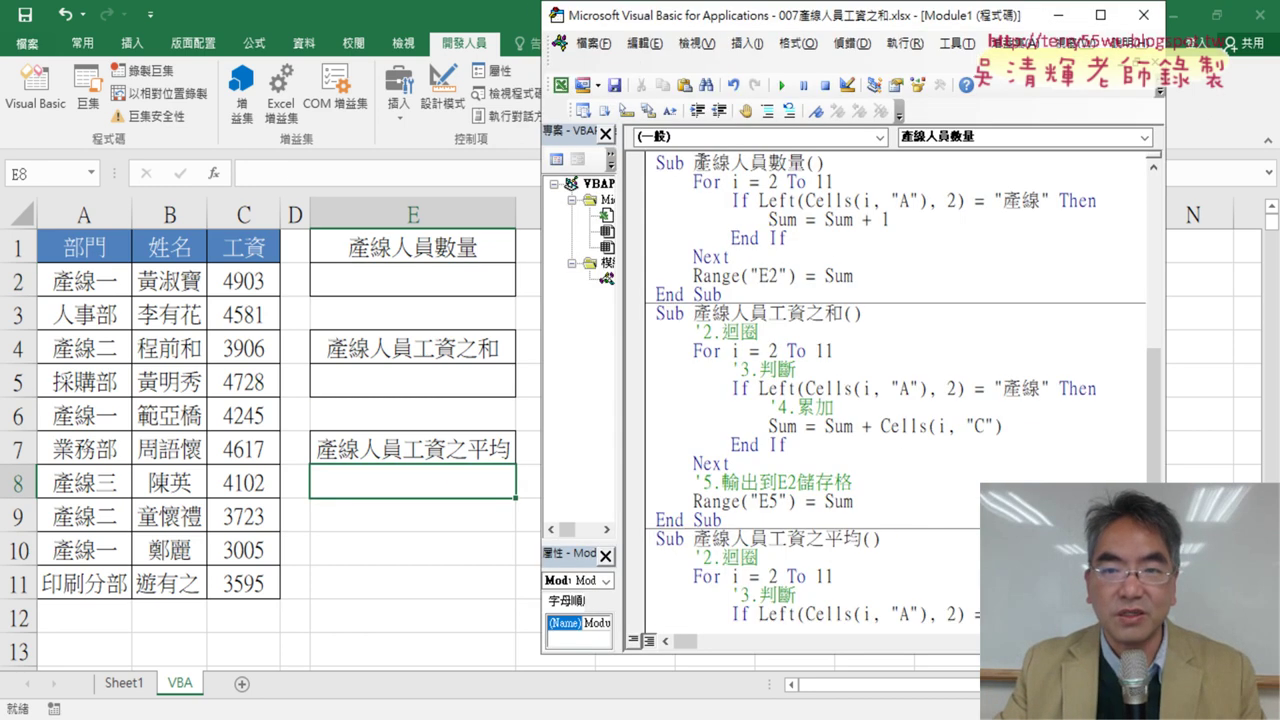
left_click(782, 86)
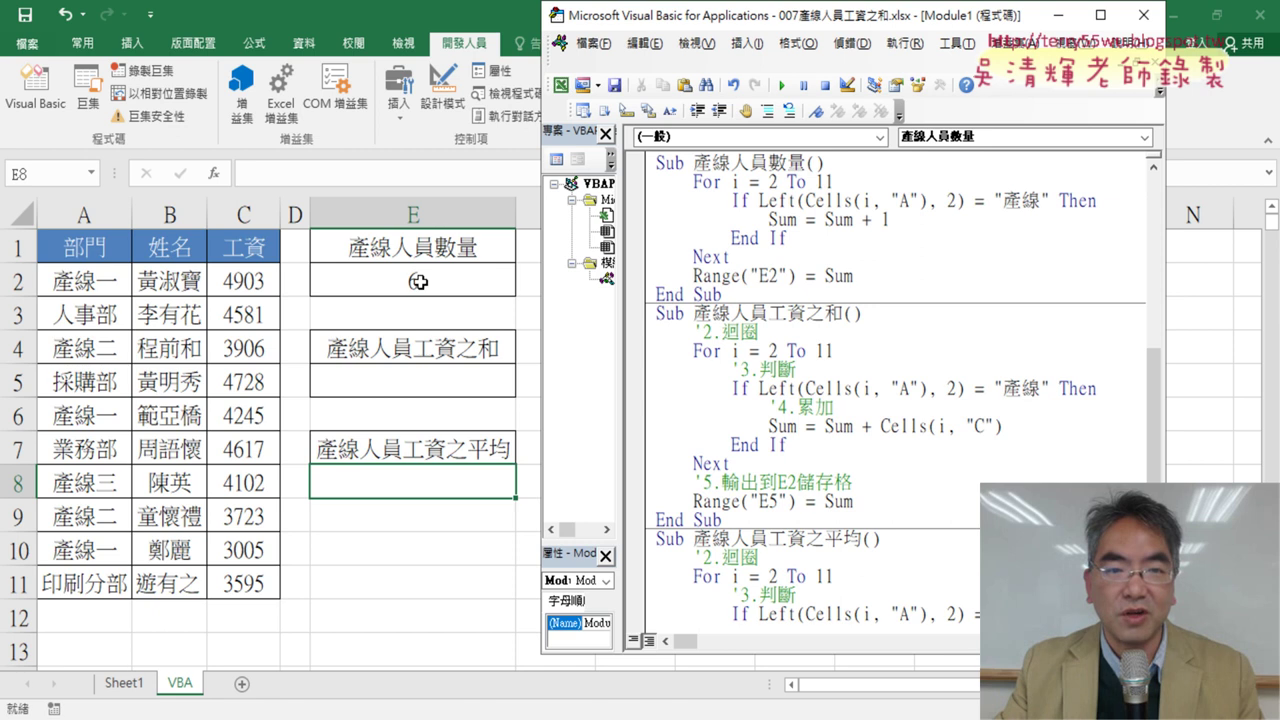
left_click(762, 370)
left_click(782, 86)
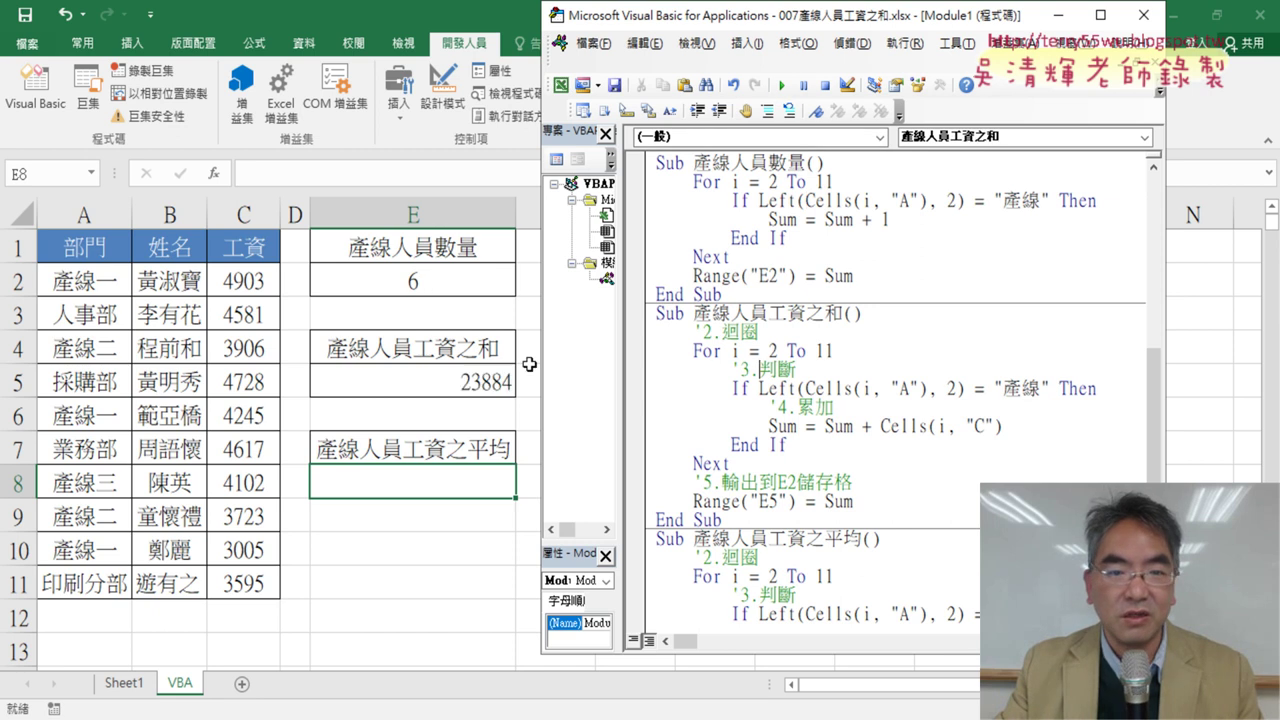
left_click(782, 86)
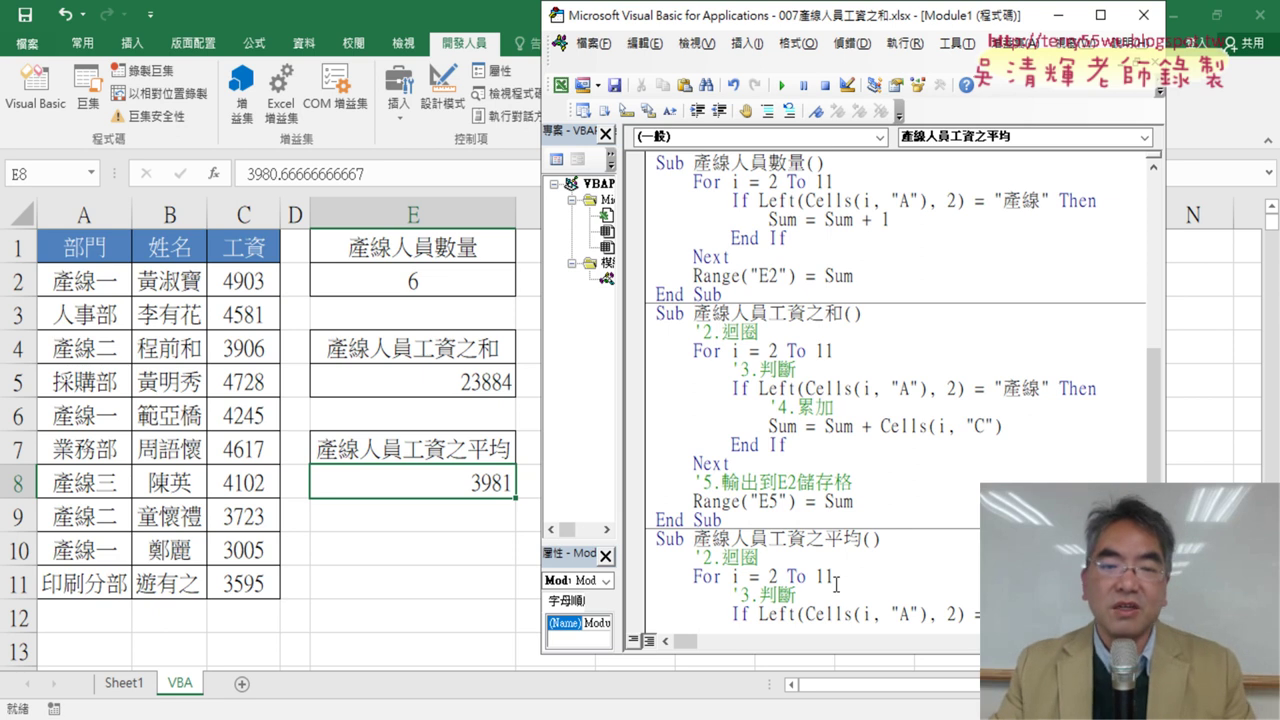
left_click(472, 289)
Delete the results in E2, E5 and E8
key("Delete")
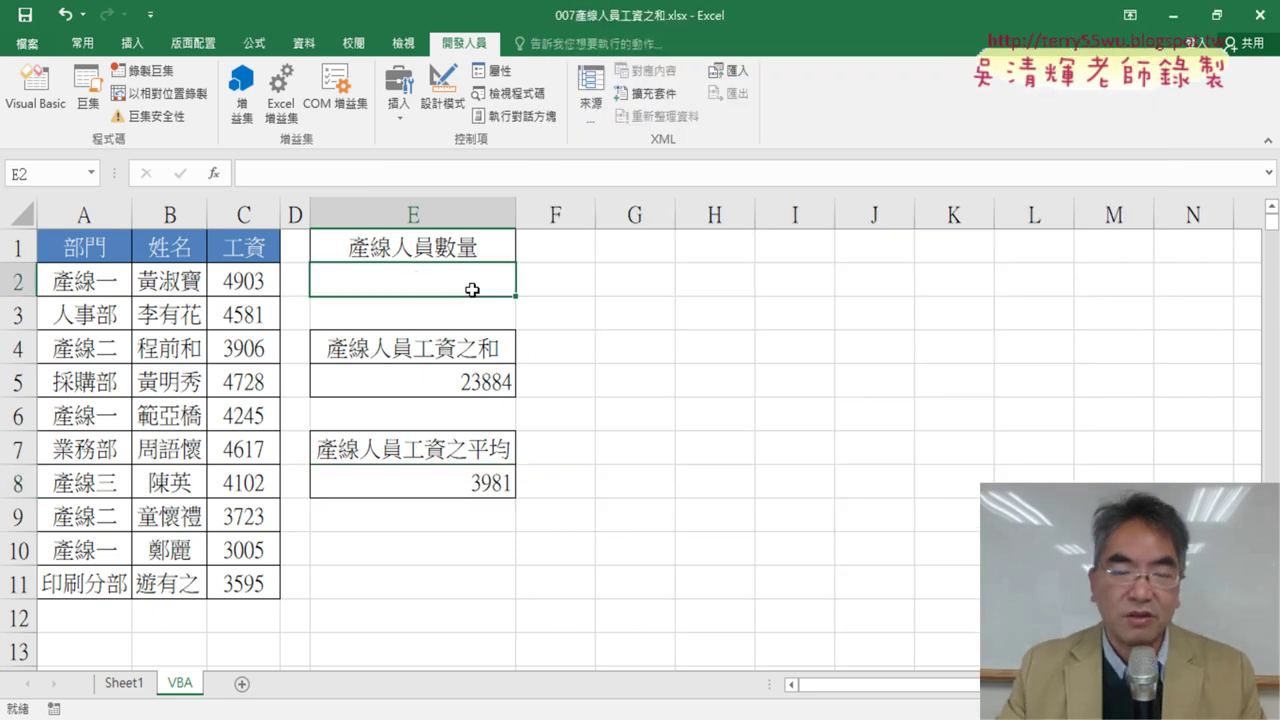
left_click(480, 385)
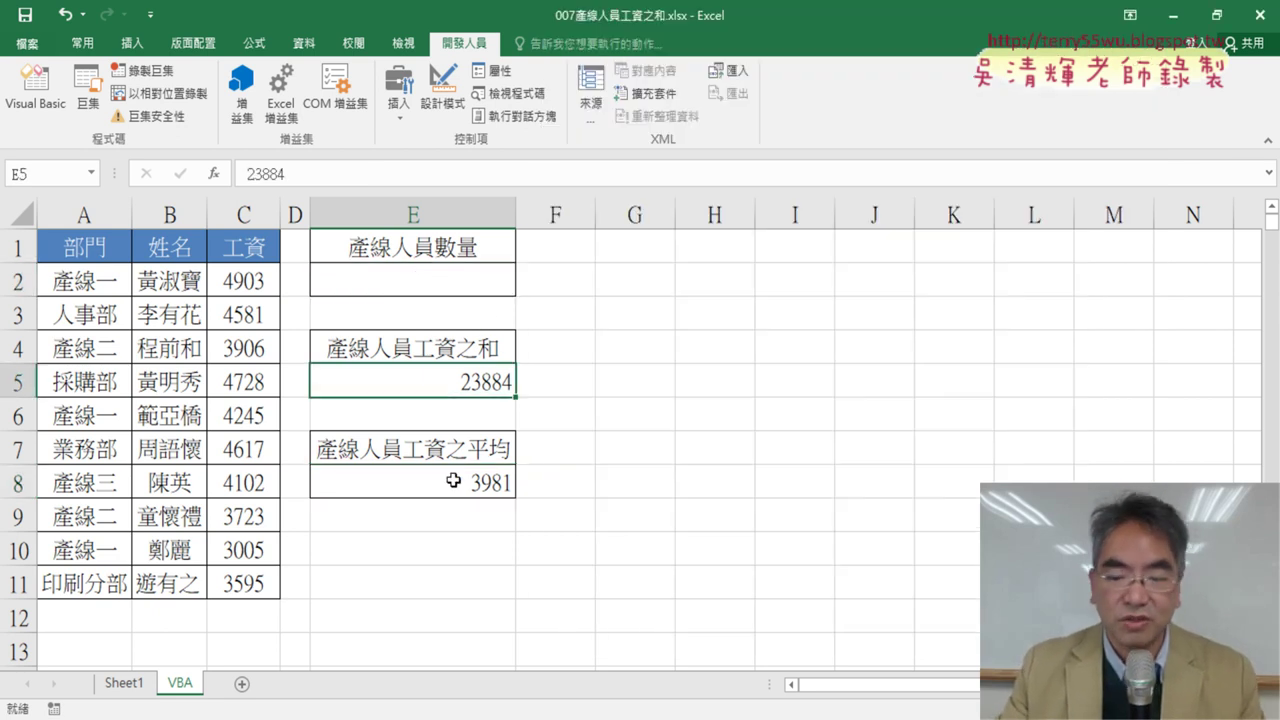
key("Delete")
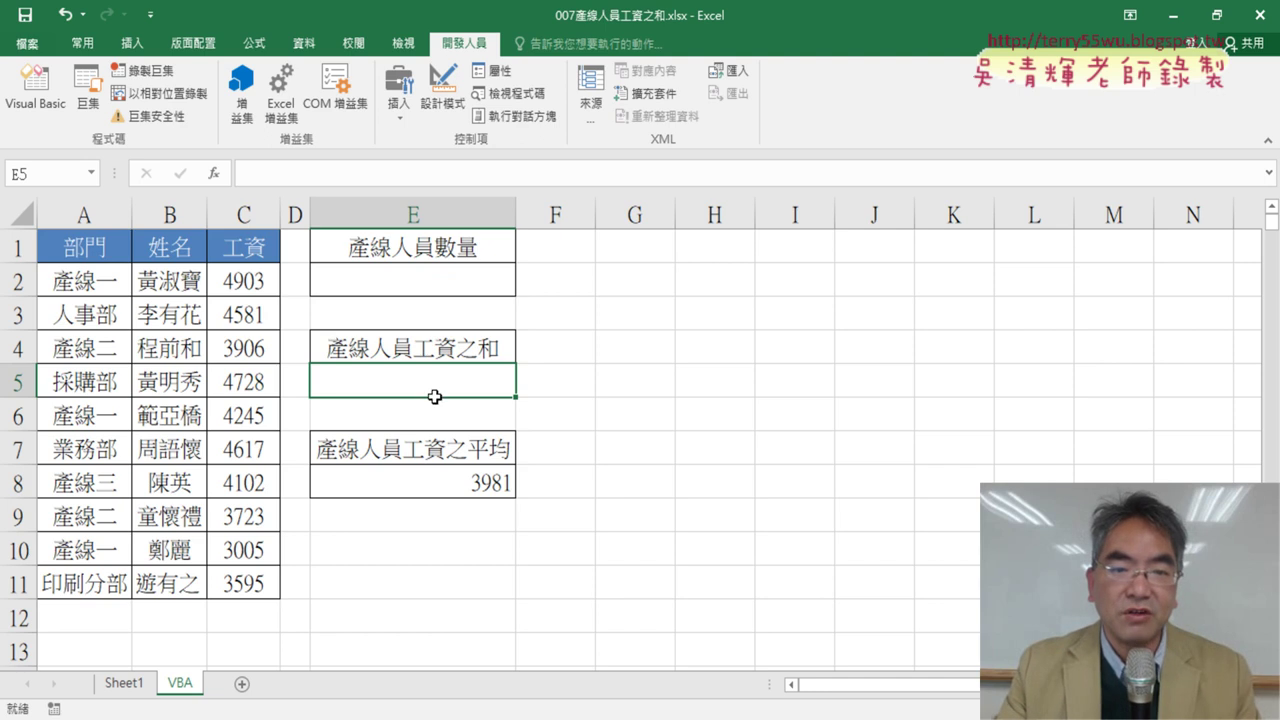
left_click(457, 487)
key("Delete")
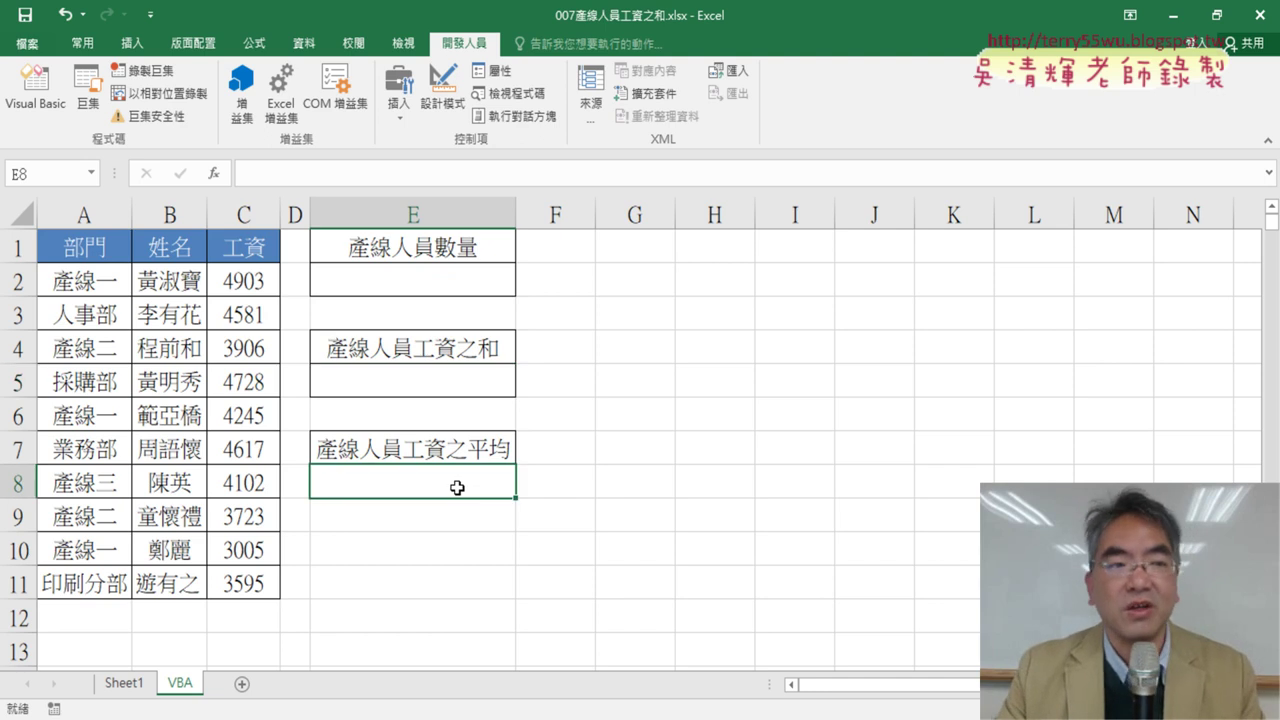
Reopen the VBA editor at the top of Module1 and widen the Project pane
left_click(38, 95)
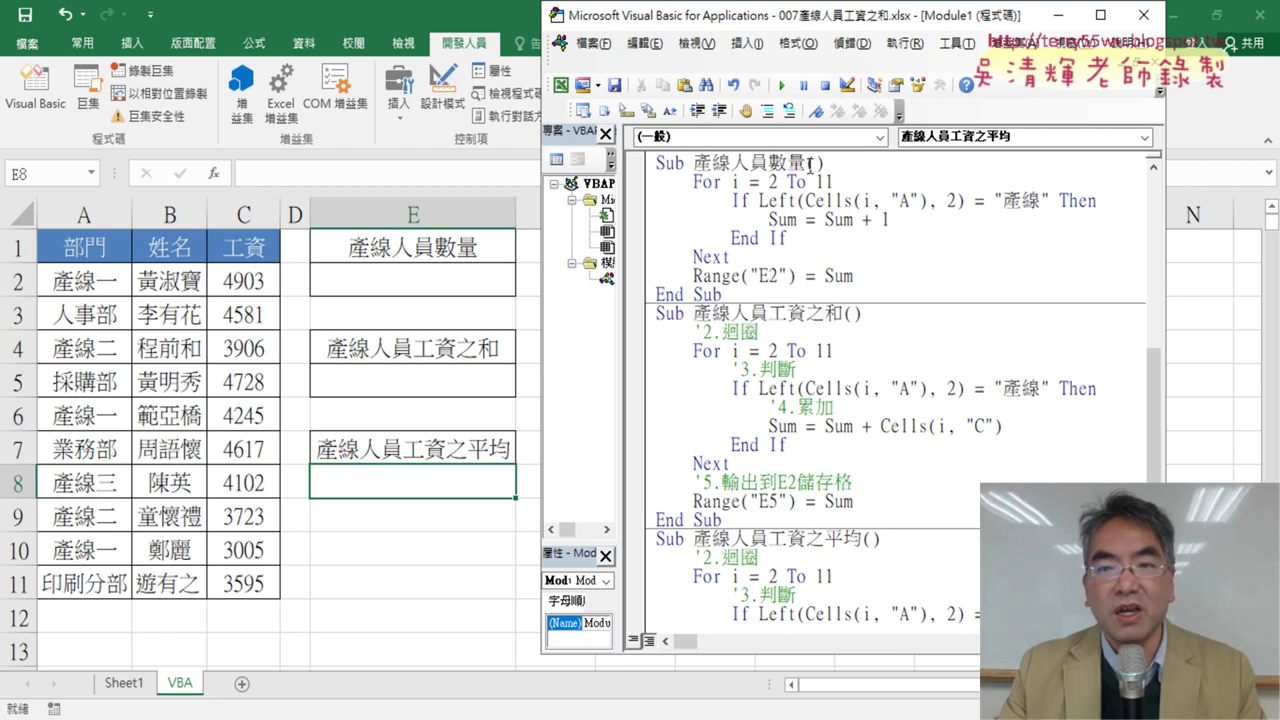
scroll(810, 165, "up", 1)
scroll(815, 170, "up", 4)
scroll(830, 178, "up", 2)
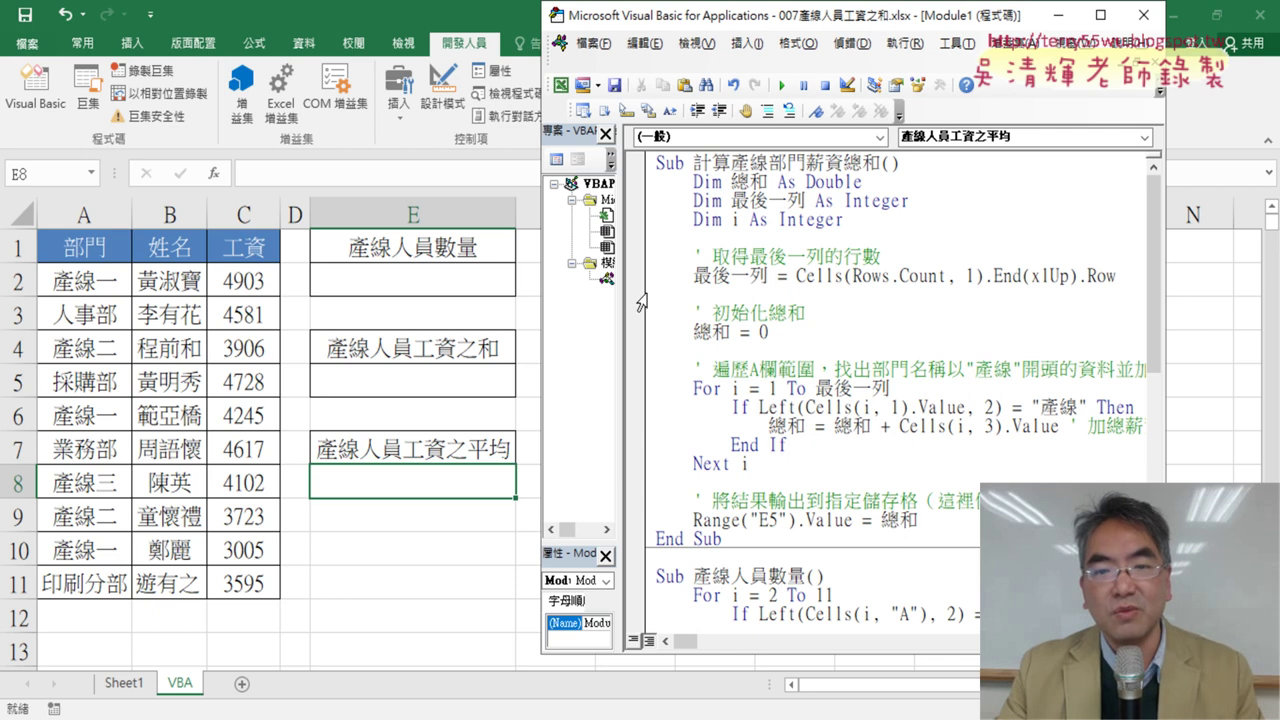
left_click_drag(620, 295, 682, 295)
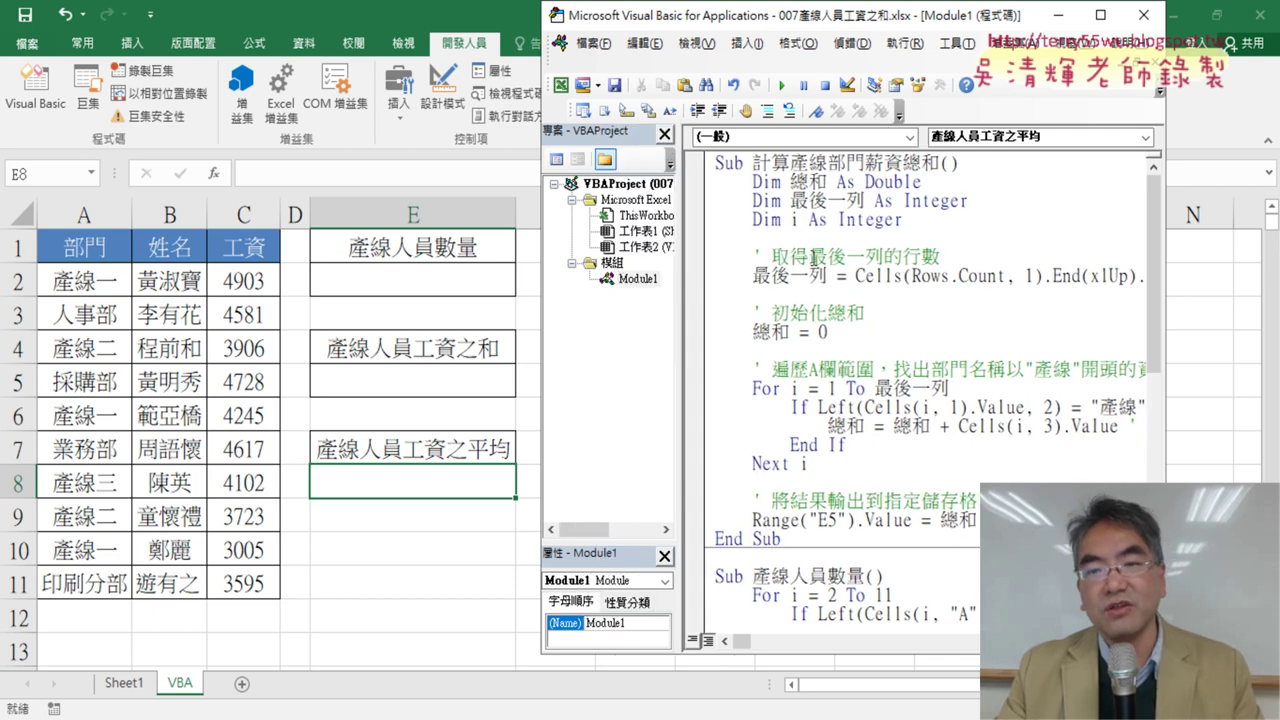
Insert a new Module2 into the VBA project from Module1's context menu
right_click(648, 279)
mouse_move(714, 360)
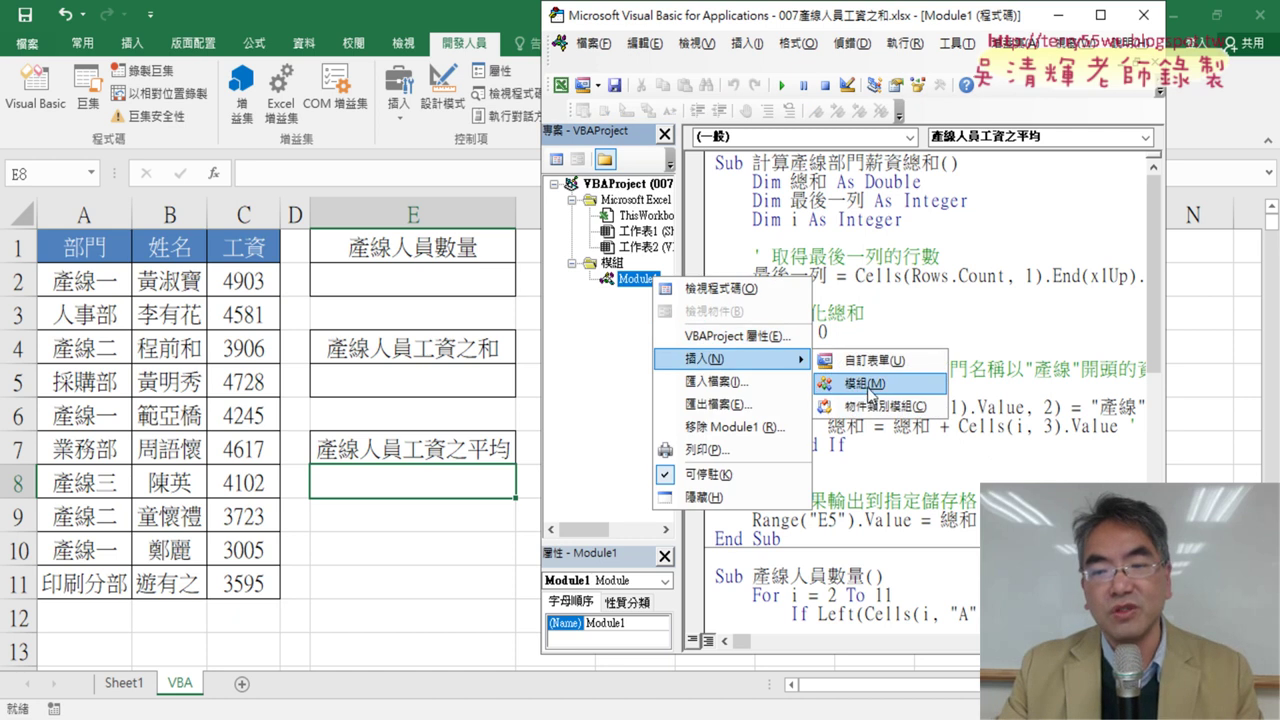
left_click(868, 385)
Remove Module2 from the project without exporting it
left_click(633, 298)
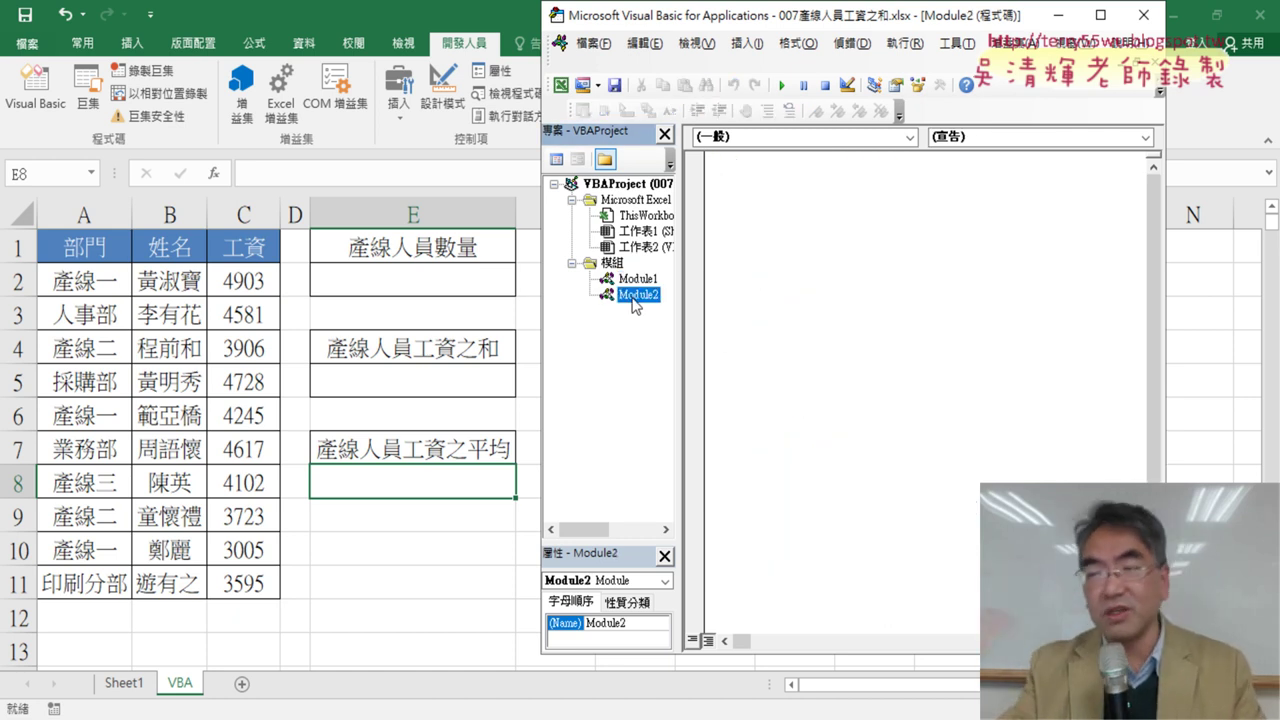
right_click(633, 300)
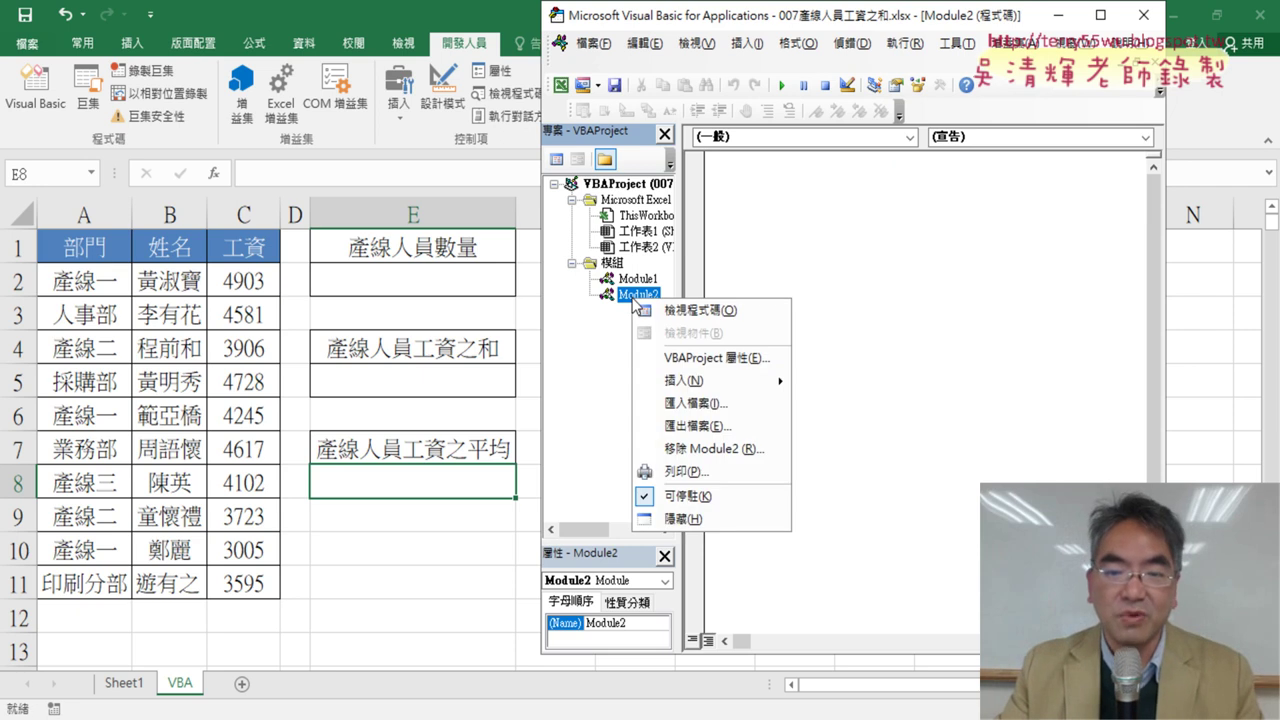
left_click(727, 450)
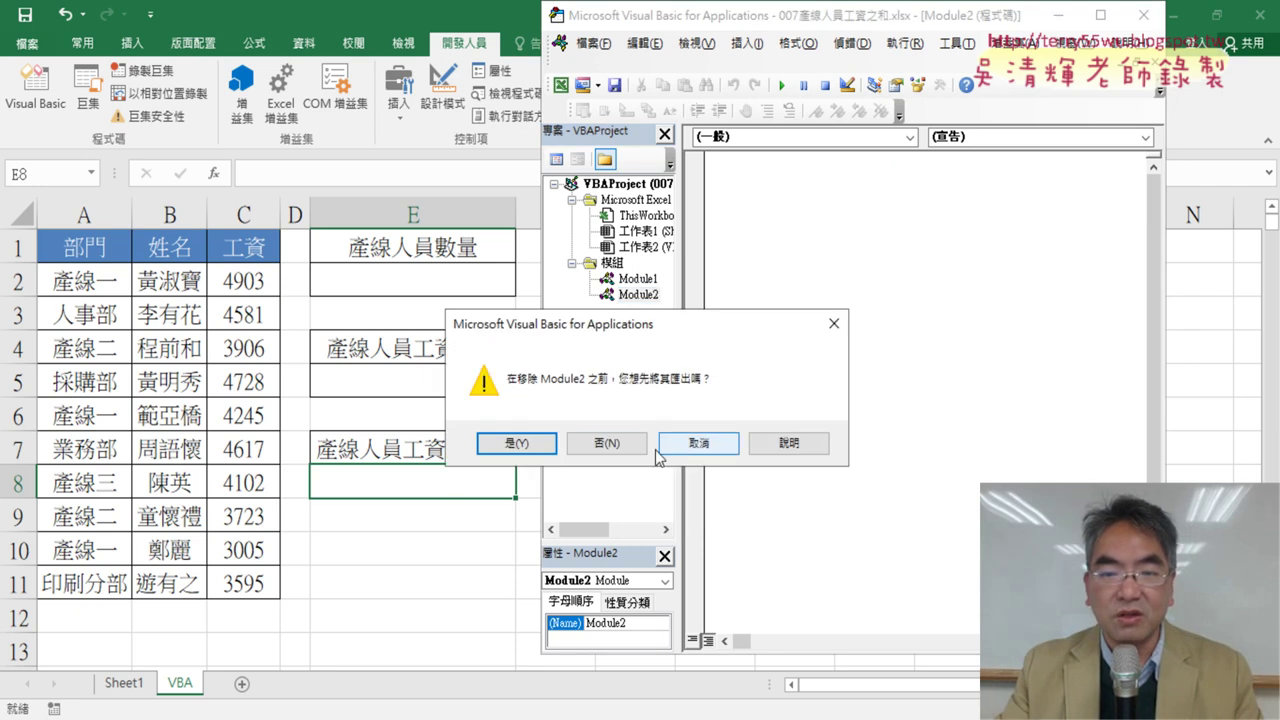
left_click(606, 443)
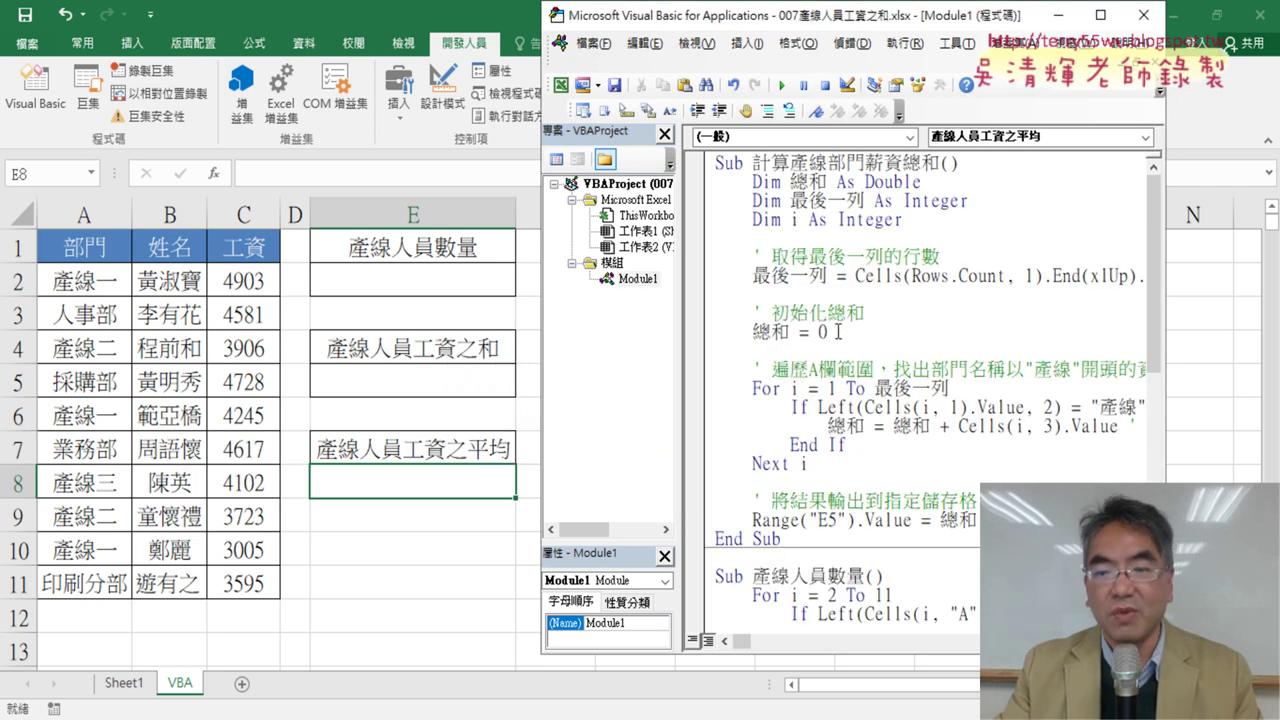
Delete the pre-written code following the Sub 產線人員數量 header
scroll(838, 331, "down", 4)
scroll(840, 325, "down", 1)
scroll(845, 310, "down", 1)
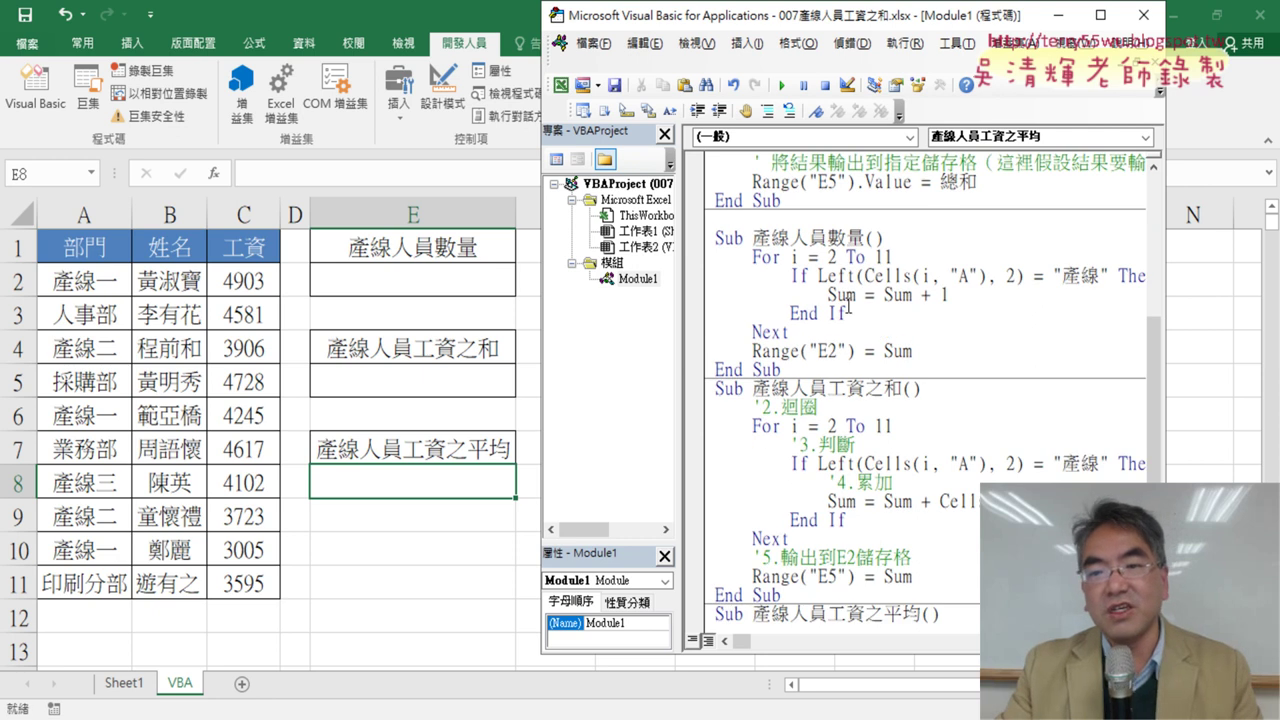
left_click(852, 238)
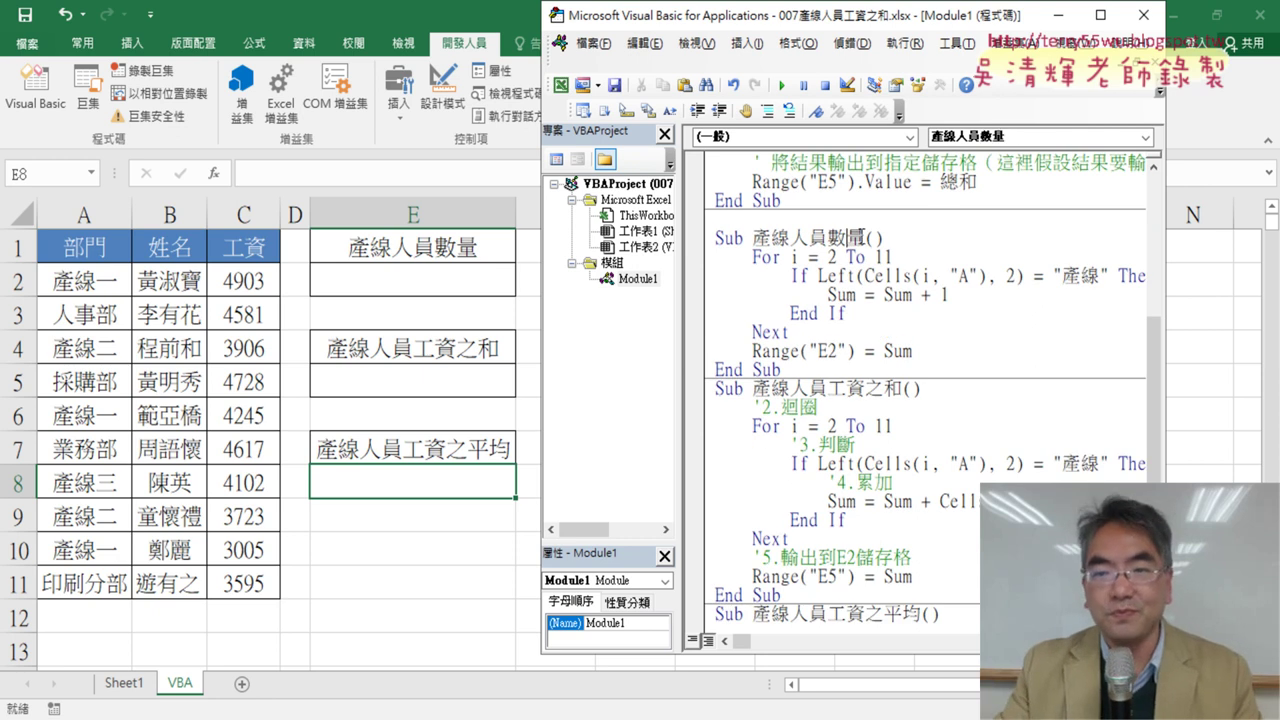
left_click_drag(862, 238, 1000, 700)
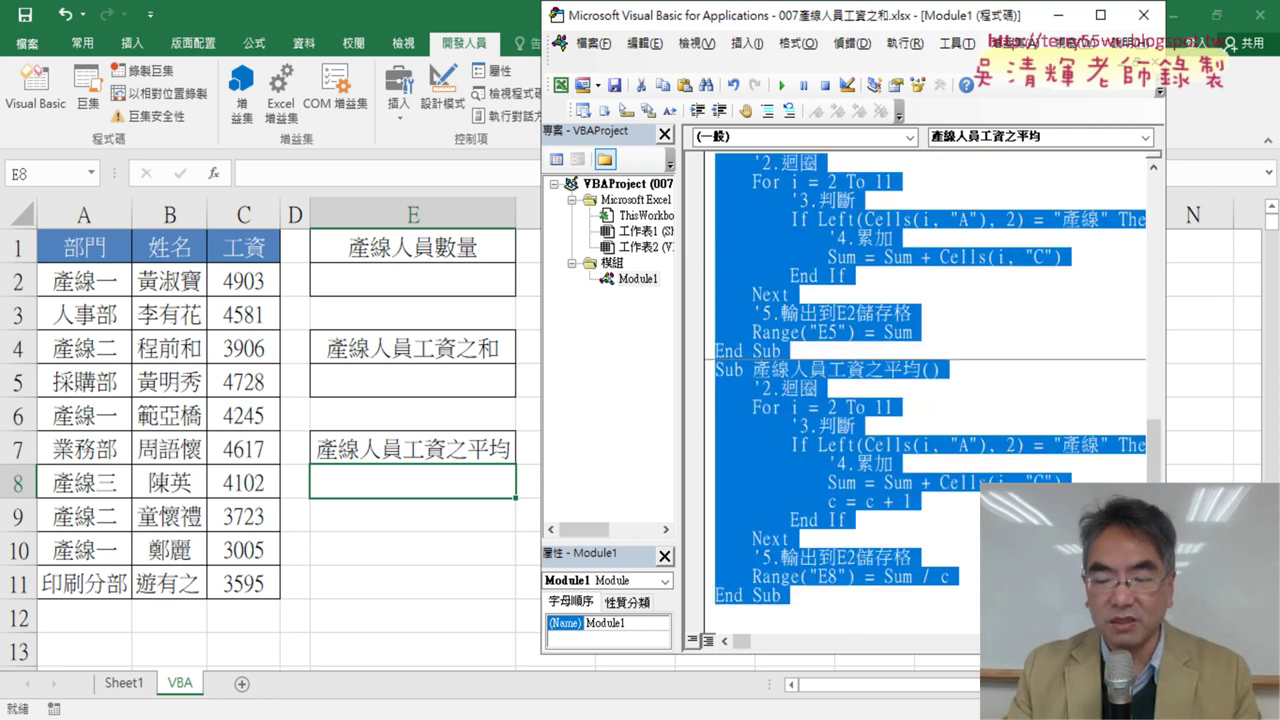
key("Delete")
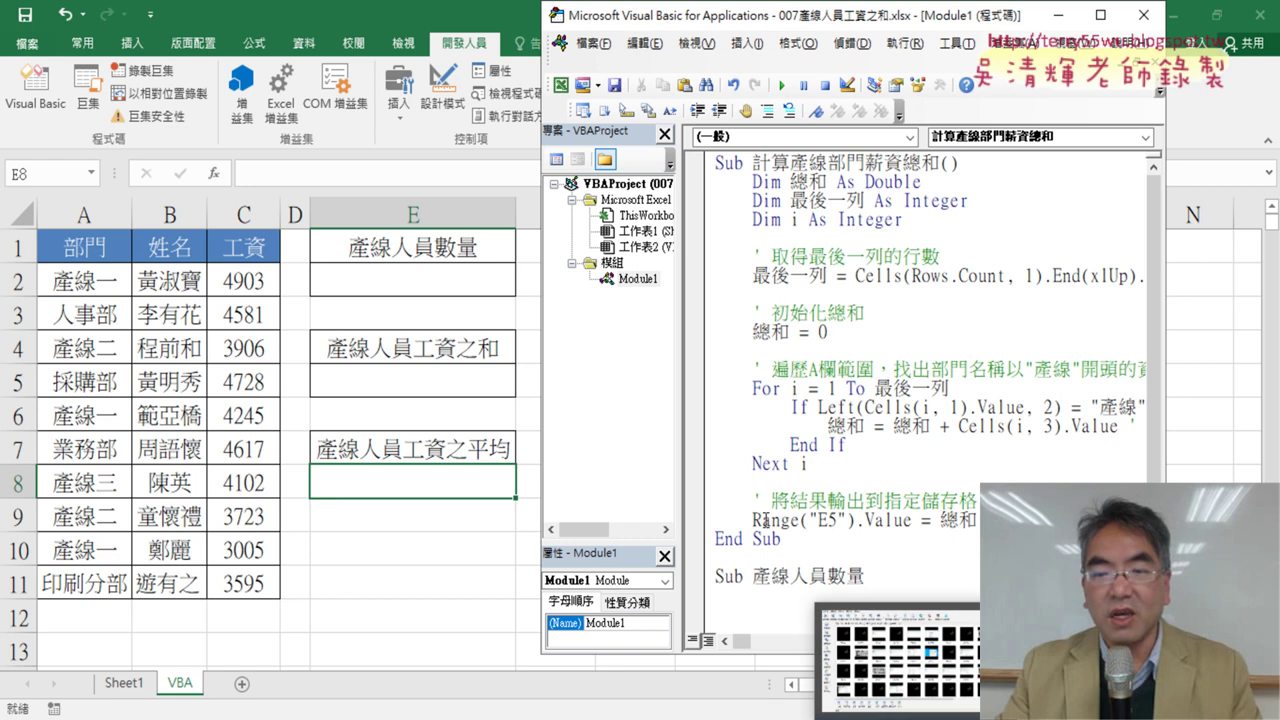
key("Return")
Remove the leftover parentheses, End Sub line and procedure name after Sub
left_click_drag(822, 293, 850, 580)
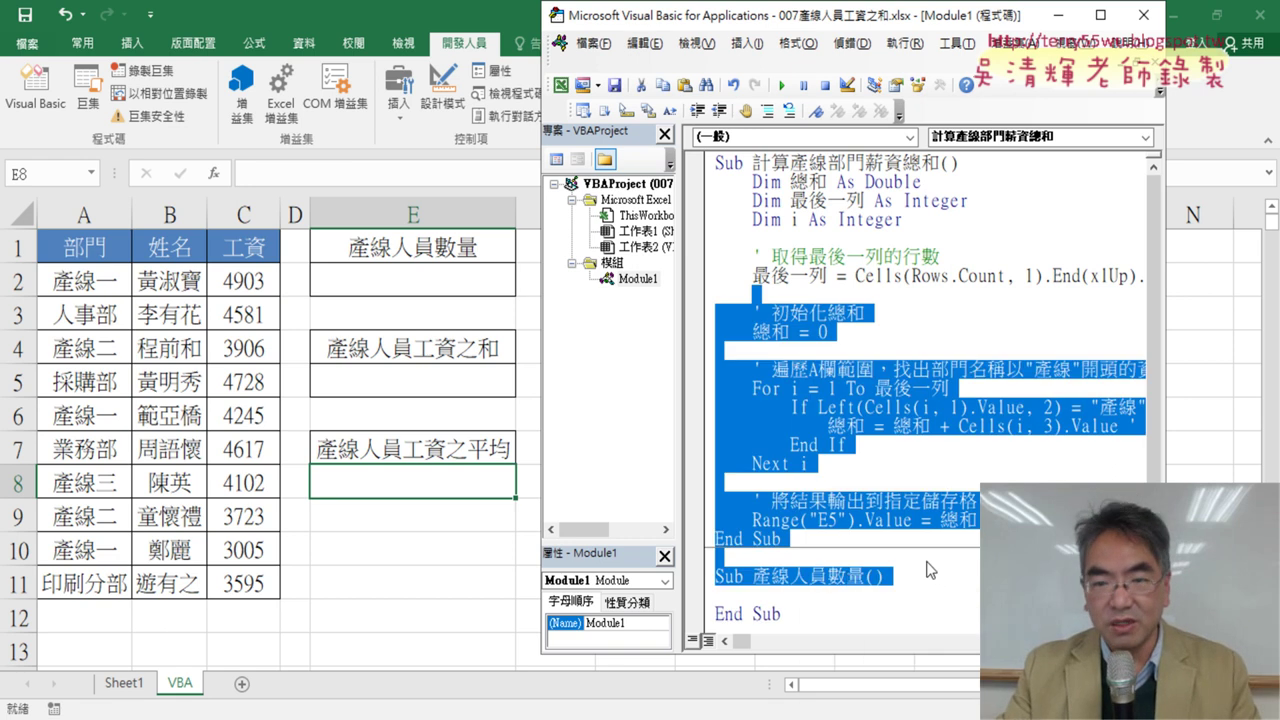
scroll(951, 458, "down", 1)
left_click(951, 451)
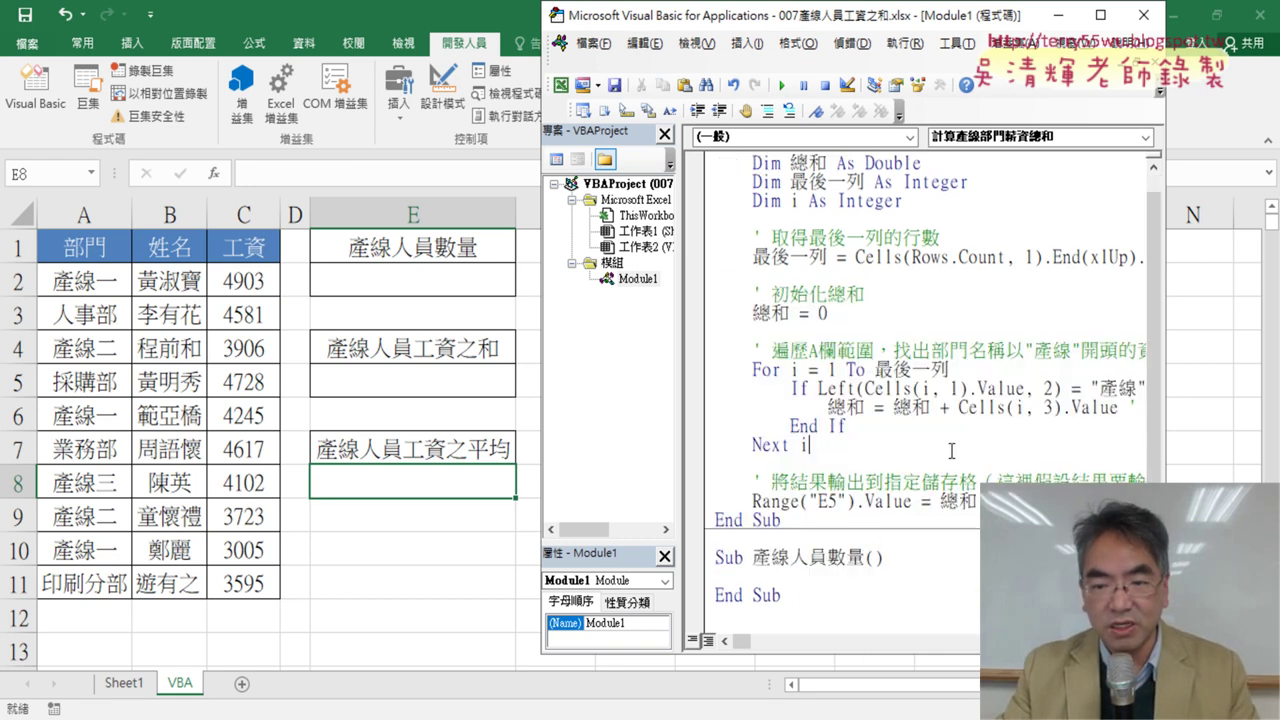
left_click_drag(864, 558, 781, 596)
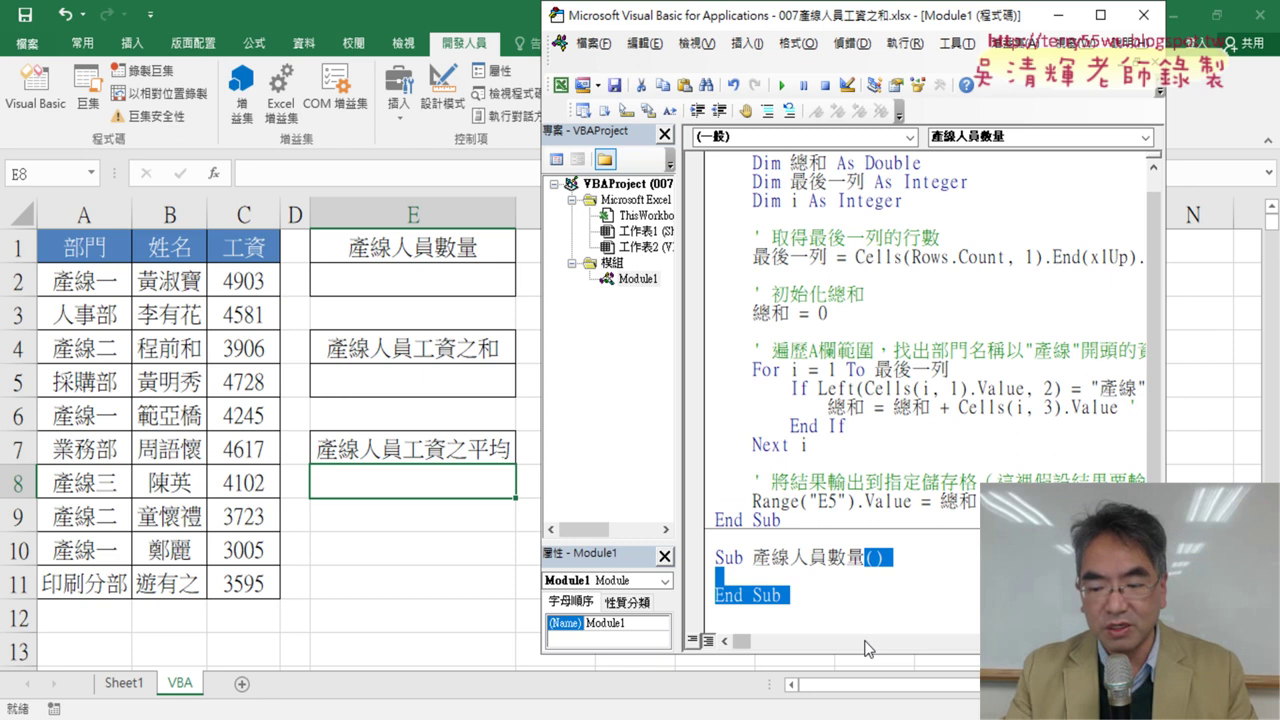
key("Delete")
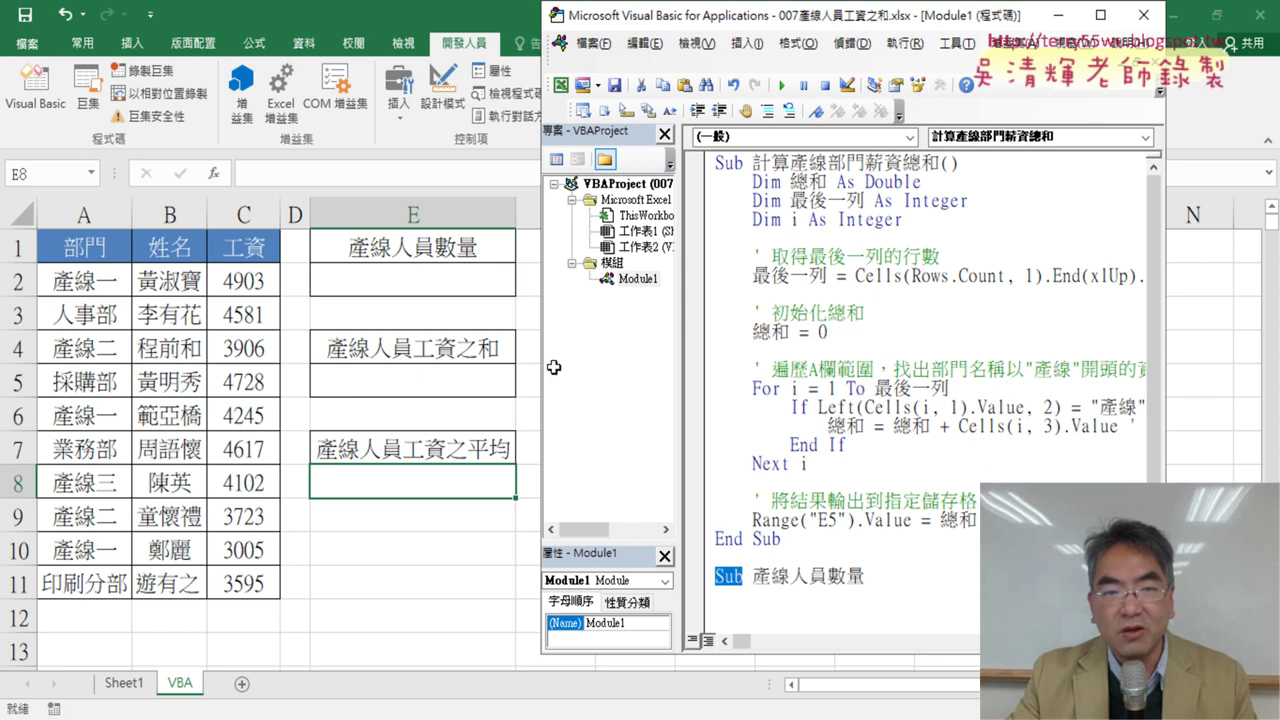
left_click_drag(888, 571, 743, 576)
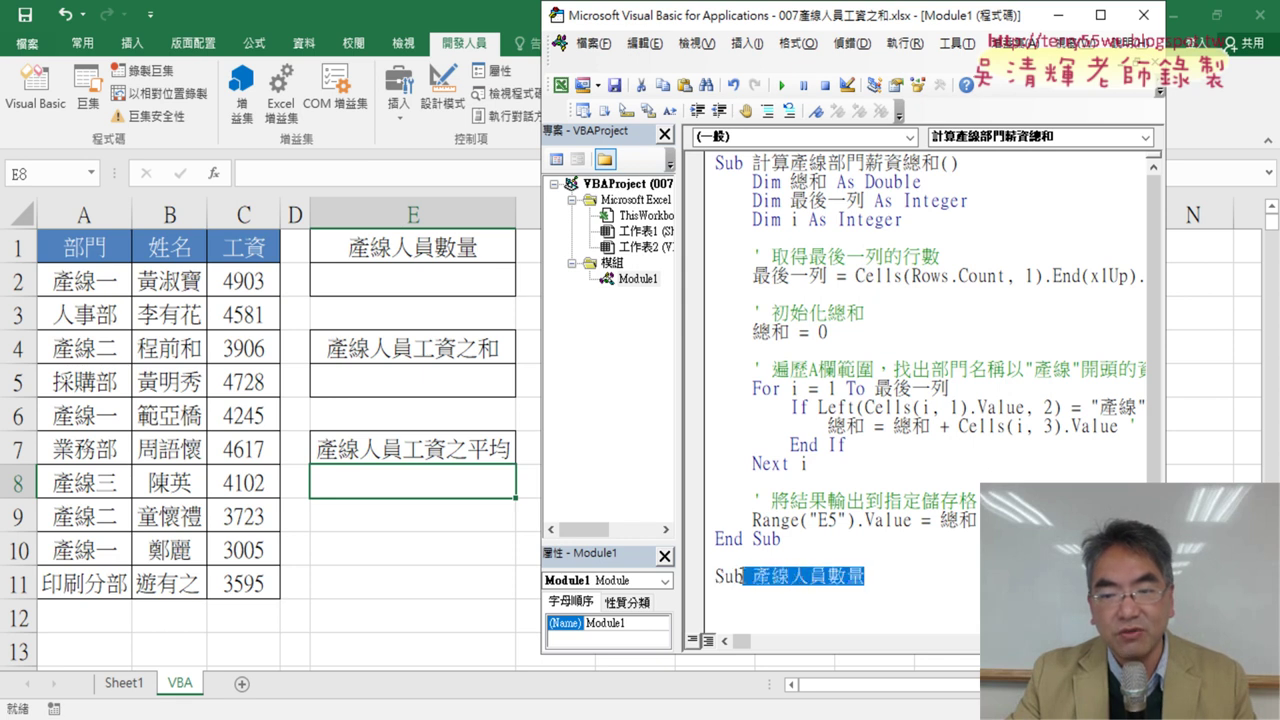
key("Delete")
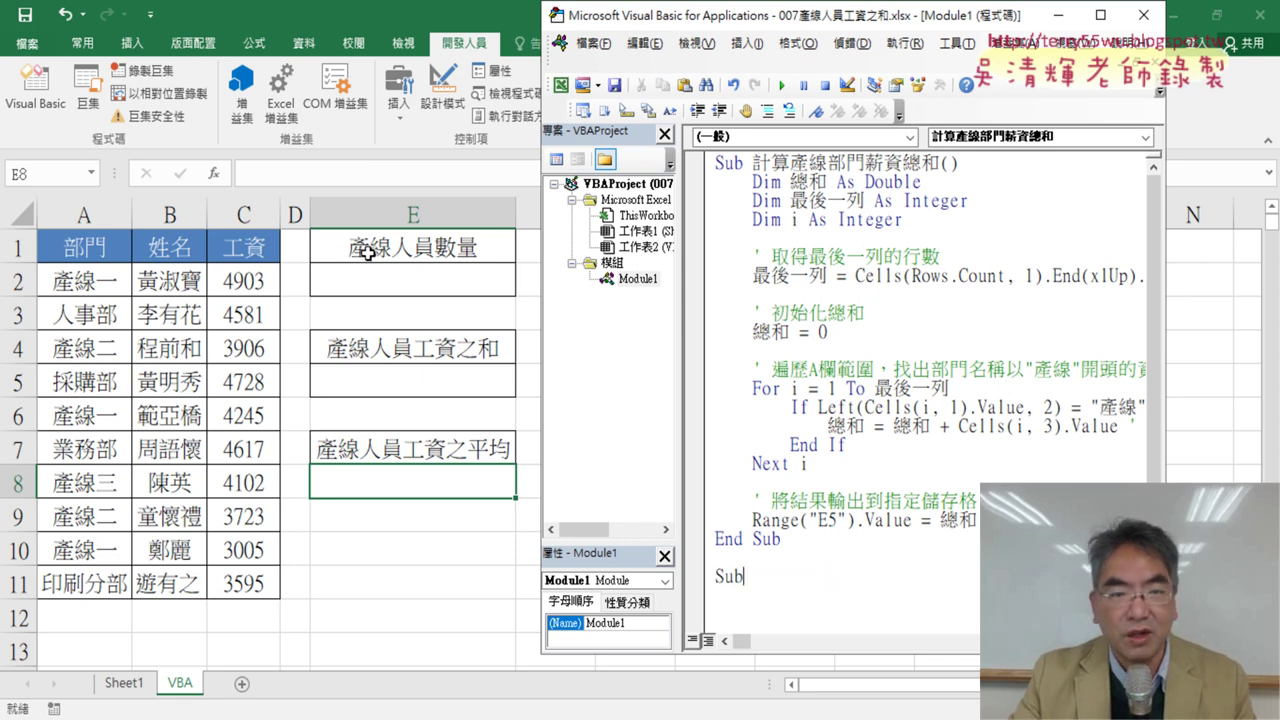
Copy E1's heading and paste it as the Sub name, creating an empty Sub 產線人員數量()
left_click(368, 253)
key("ctrl+c")
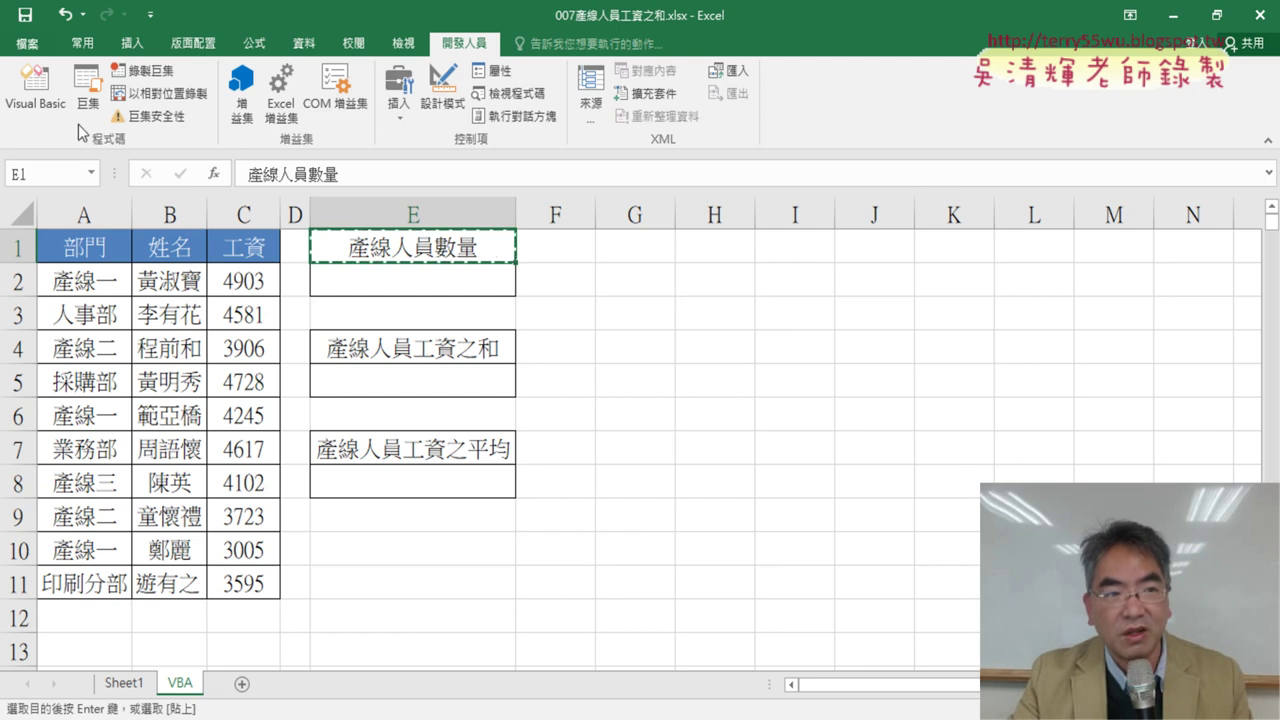
left_click(36, 95)
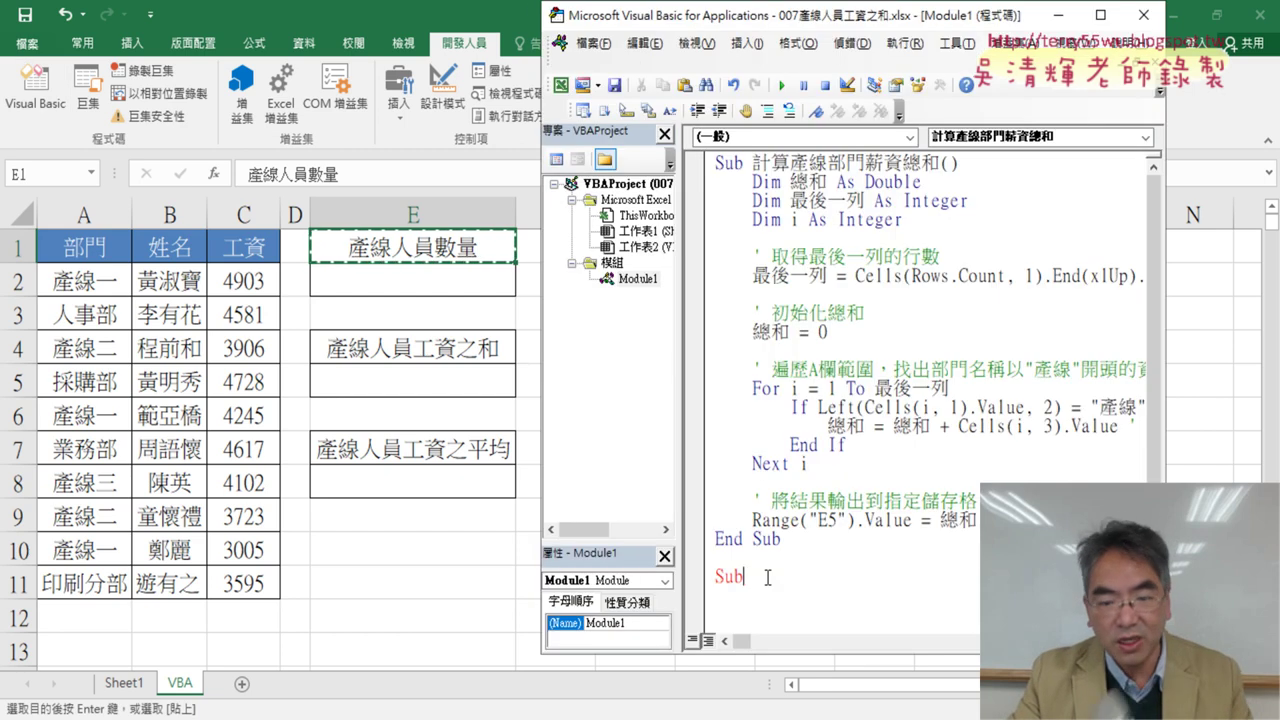
key("ctrl+v")
type("()")
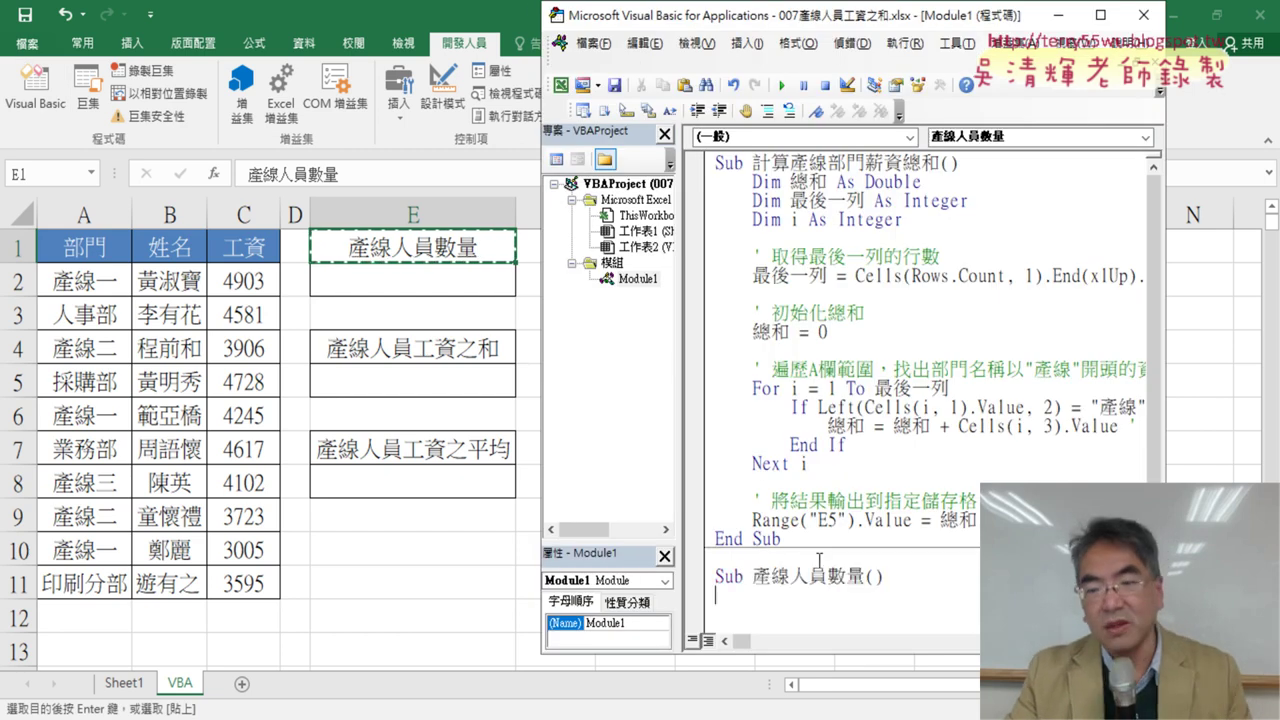
left_click_drag(866, 578, 884, 578)
key("Delete")
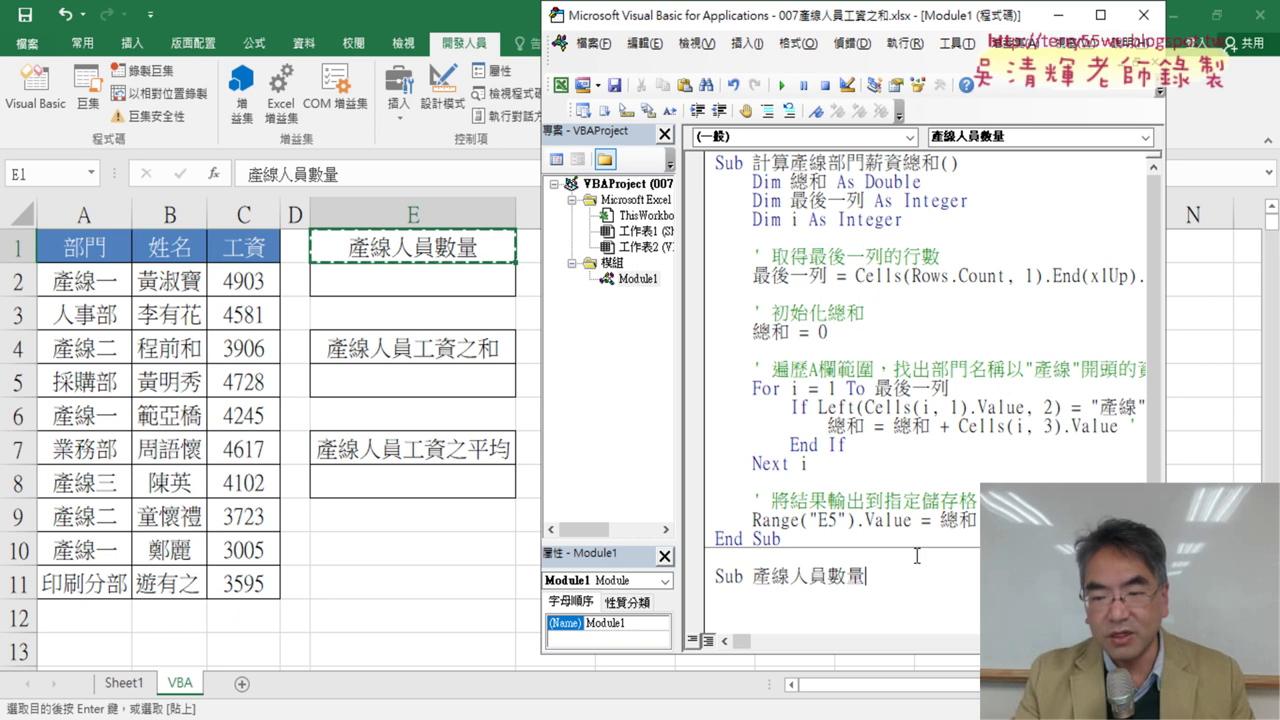
key("Return")
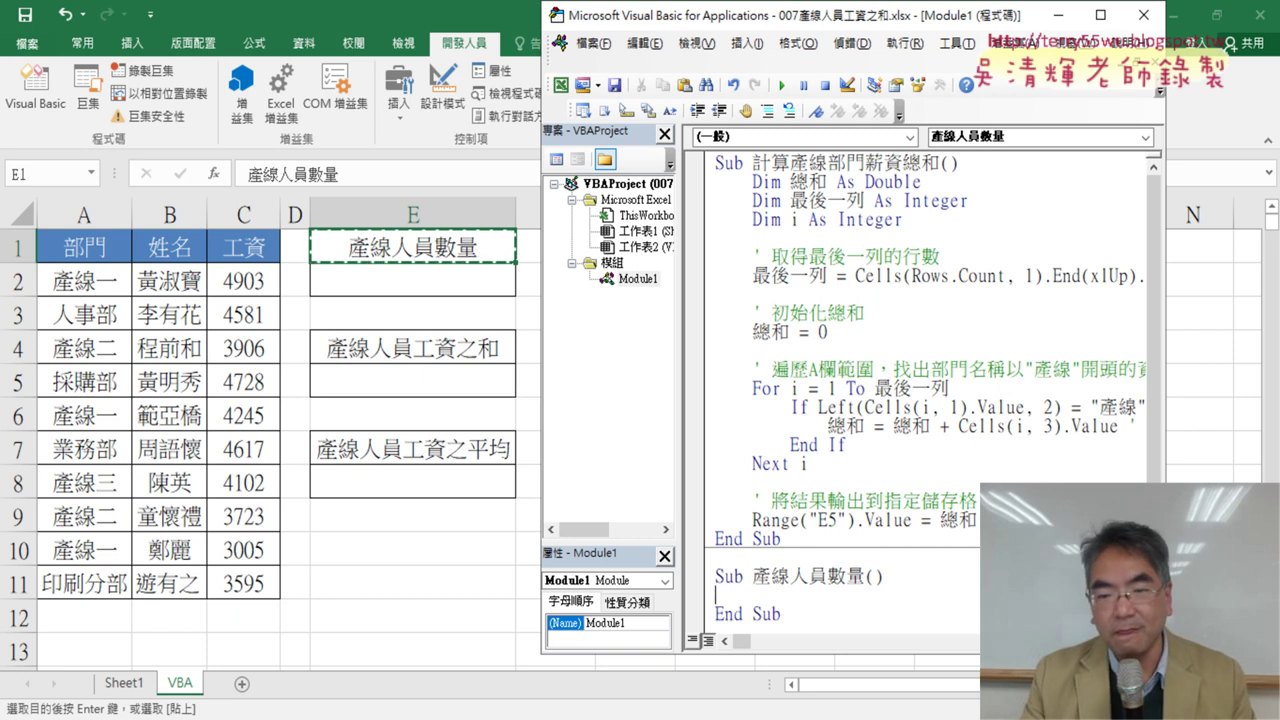
scroll(916, 556, "down", 1)
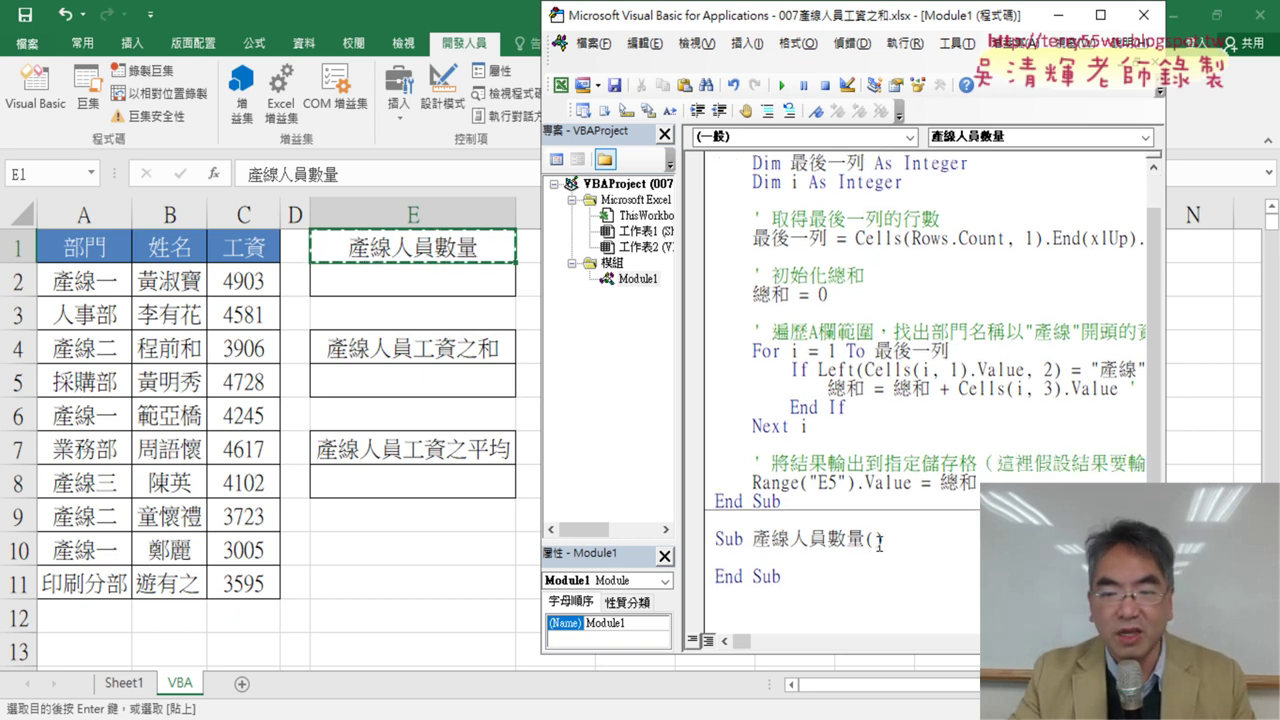
left_click_drag(873, 541, 848, 578)
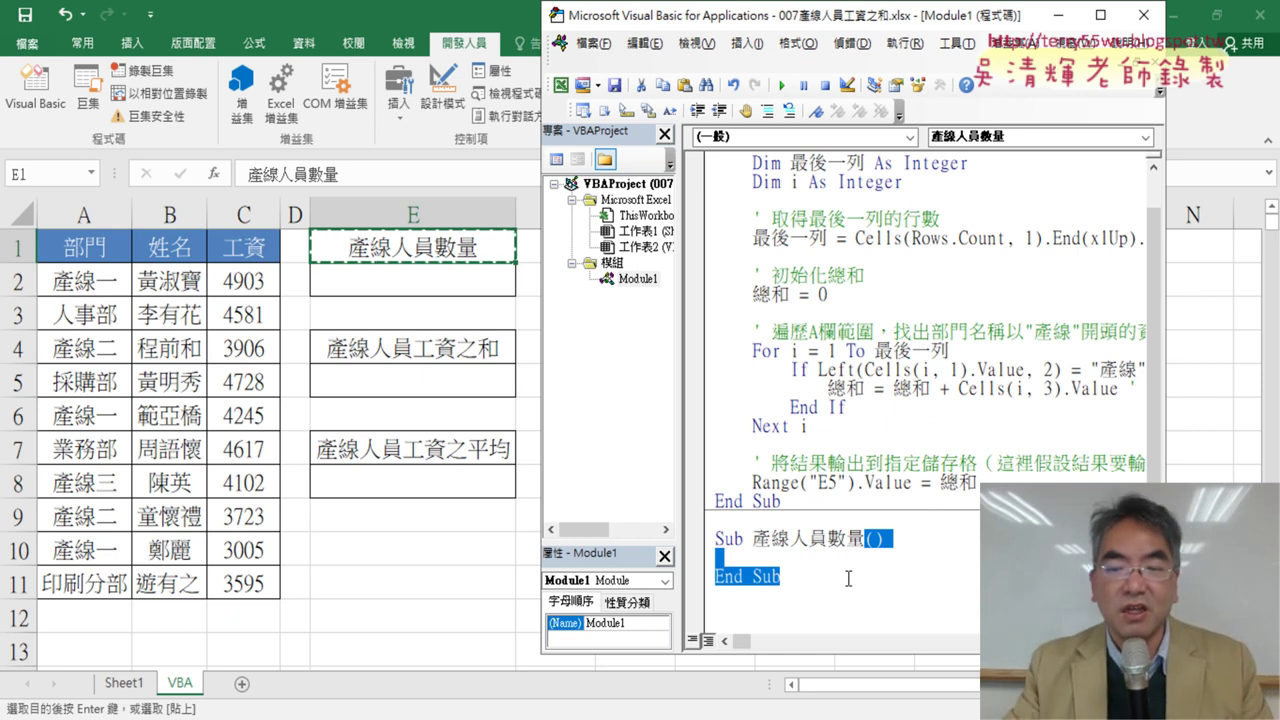
left_click(808, 552)
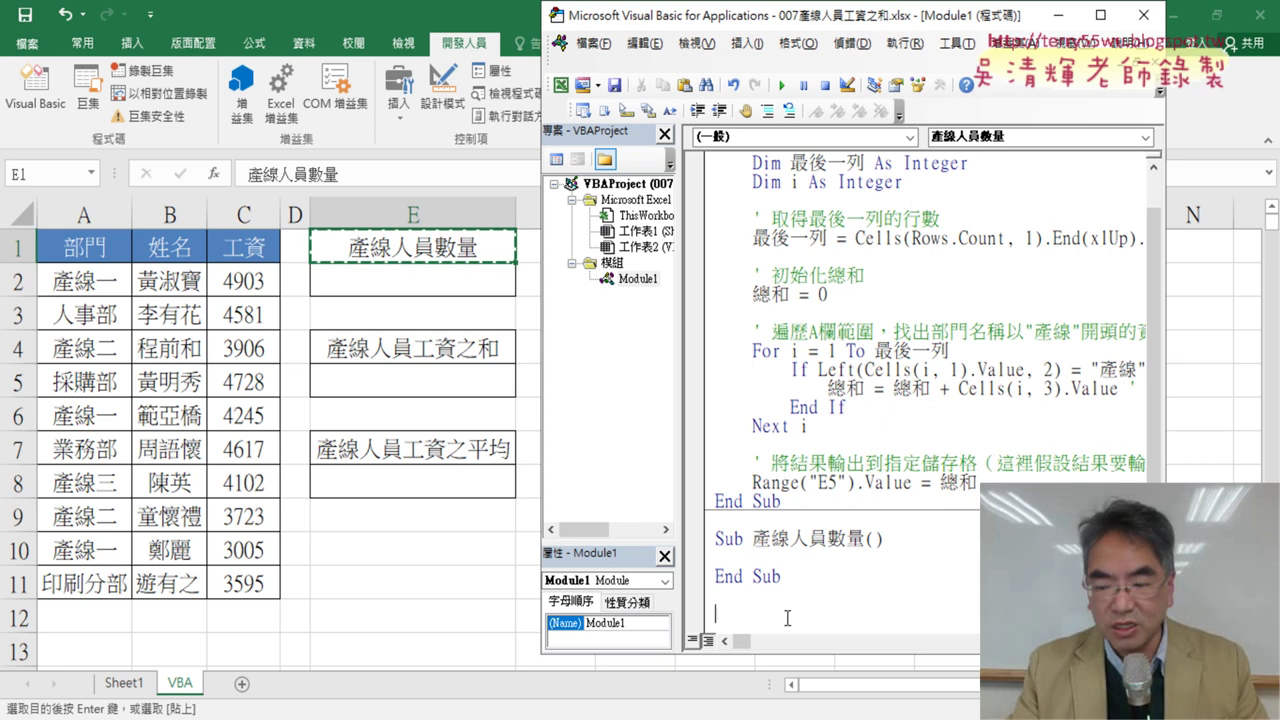
scroll(789, 608, "down", 1)
scroll(789, 608, "down", 1)
scroll(789, 608, "down", 1)
scroll(885, 467, "down", 1)
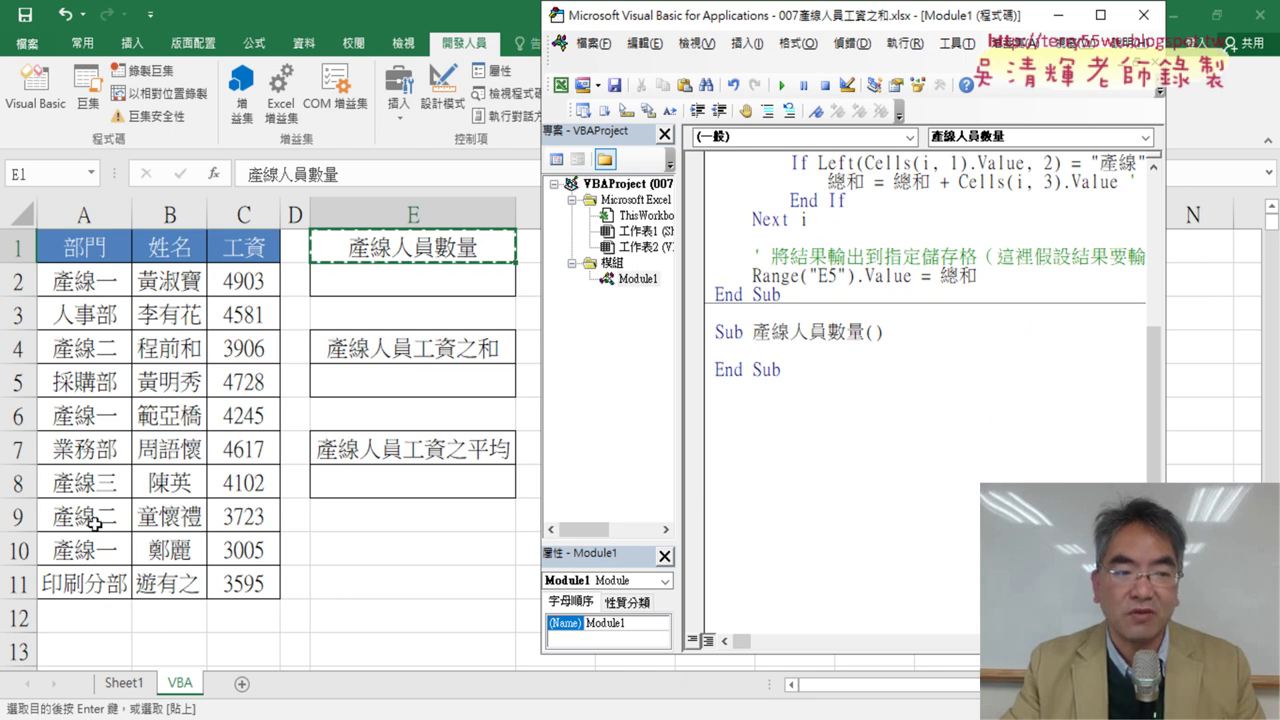
Write a For i = 2 To 11 loop with its Next line in 產線人員數量
type("f")
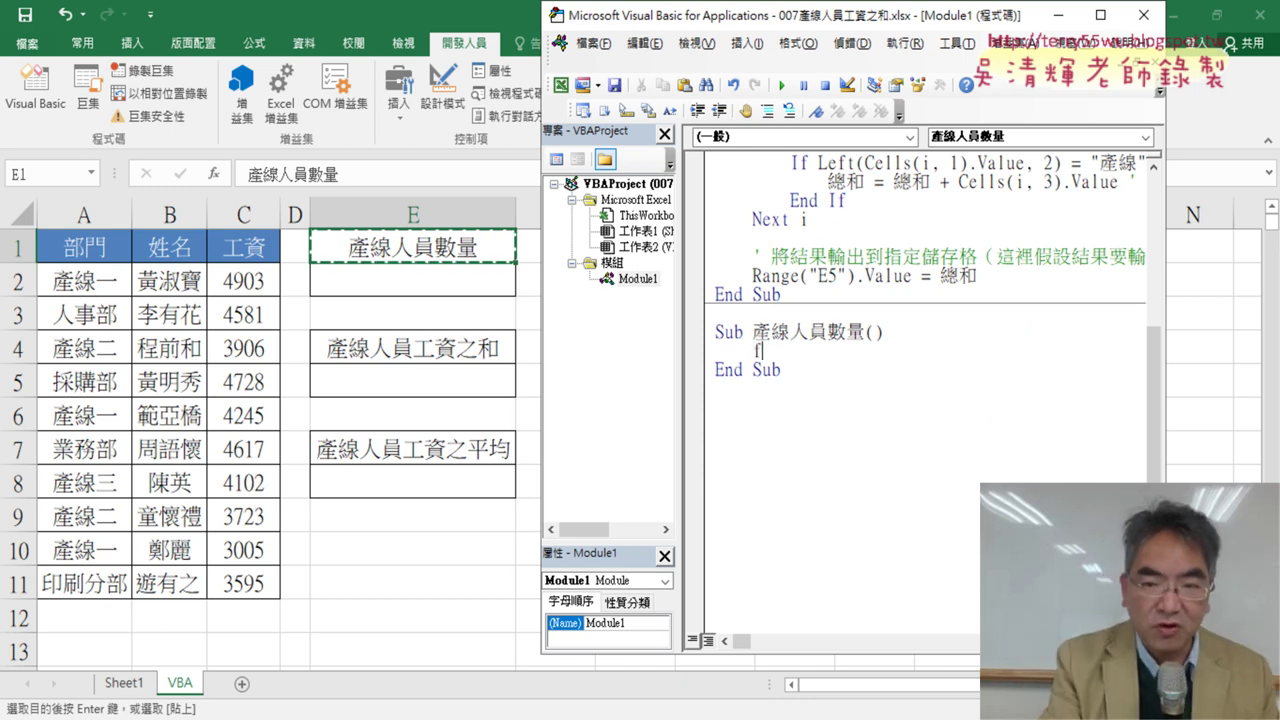
type("or ")
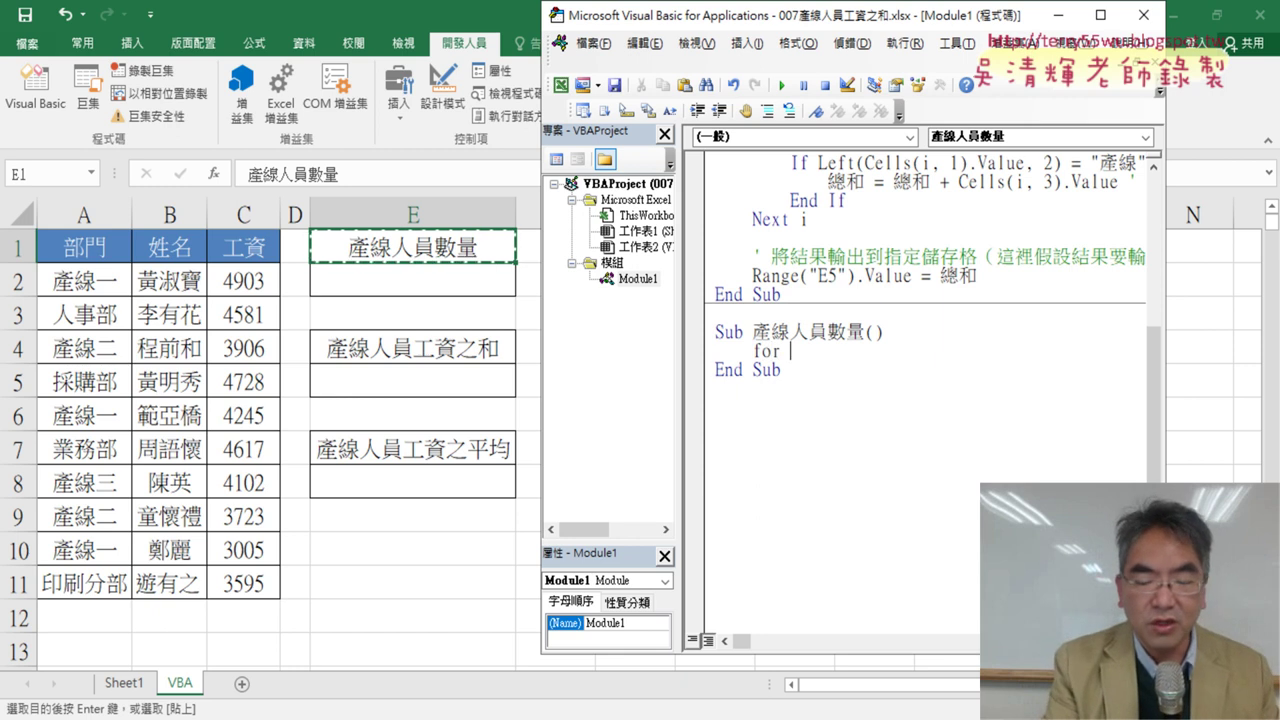
type("i=2")
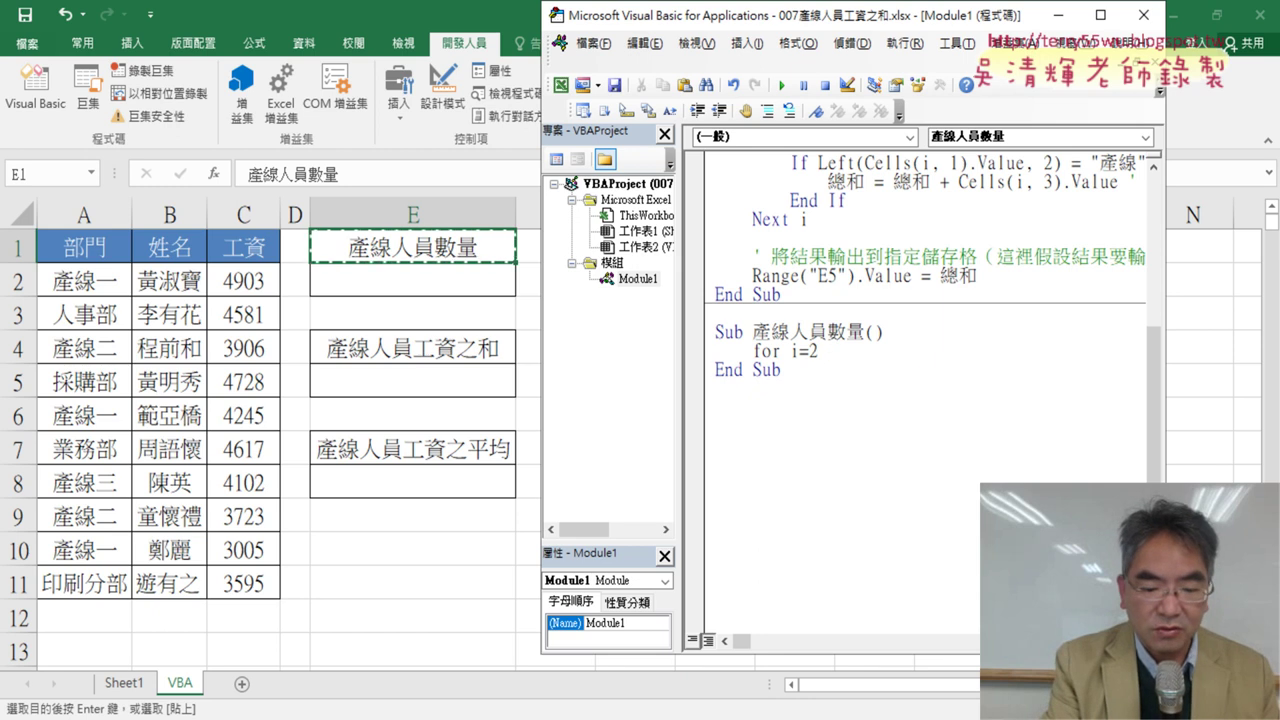
type(" to ")
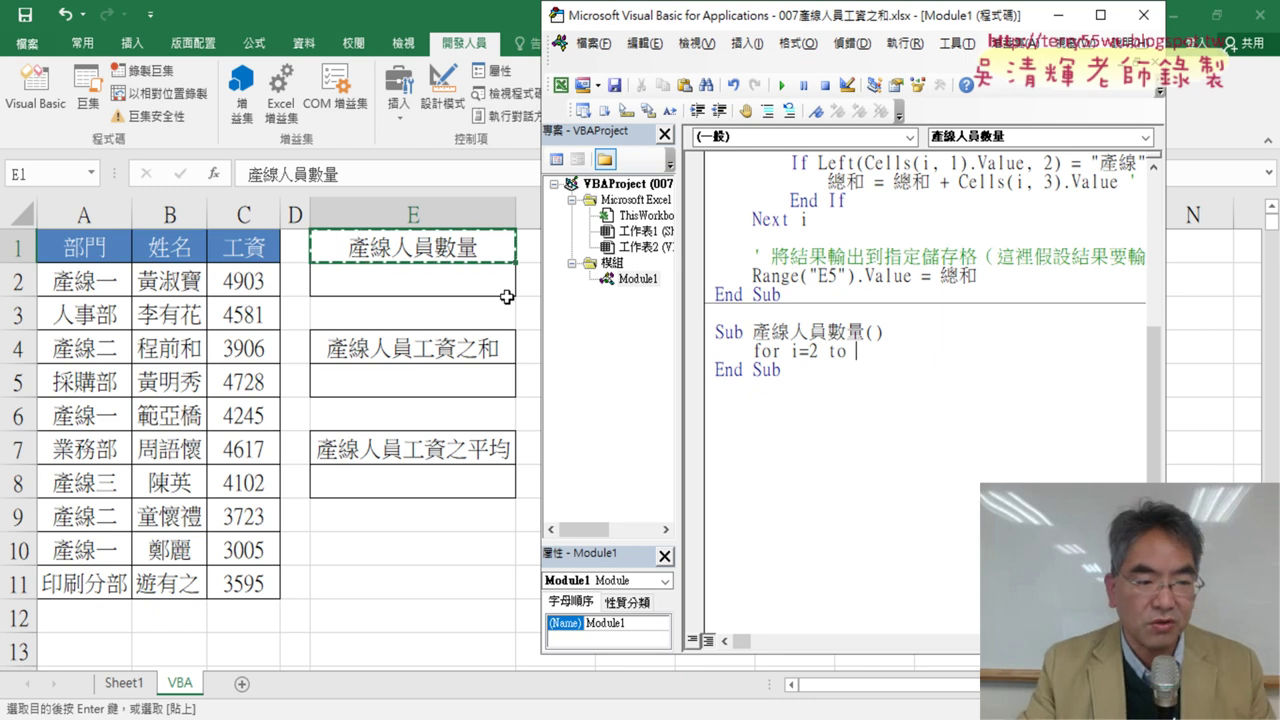
type("11")
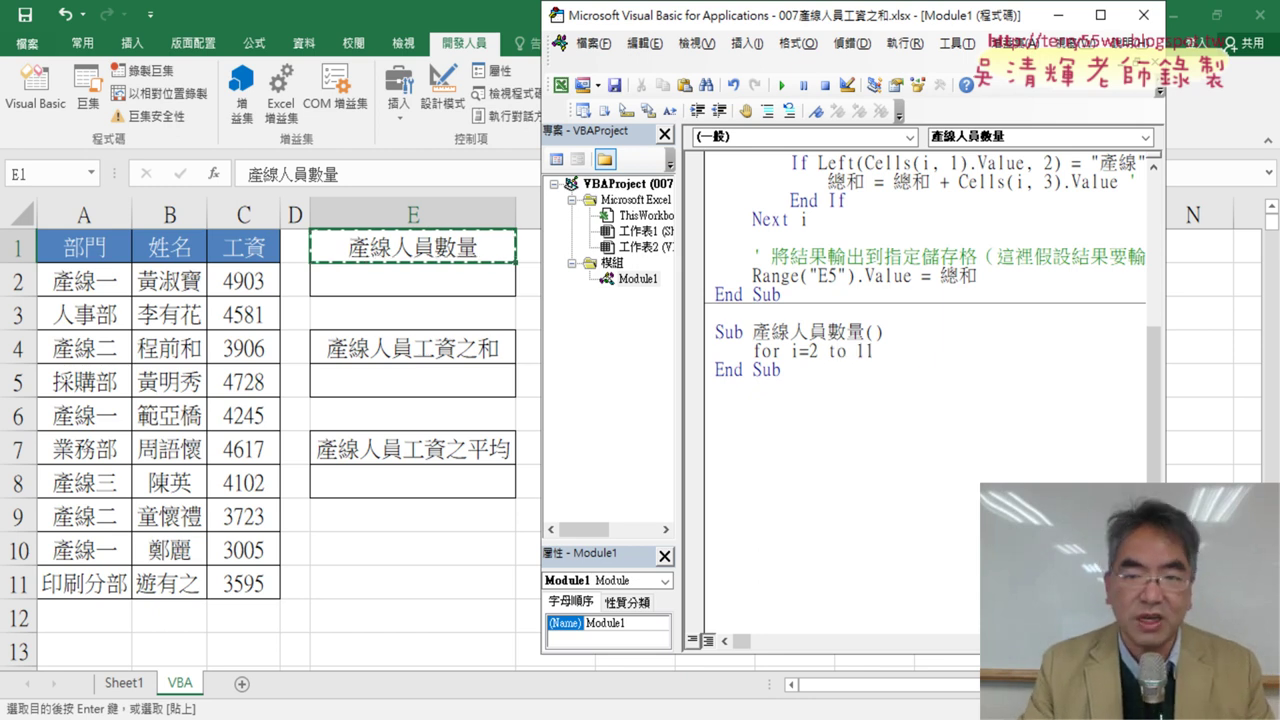
key("Return")
key("Return")
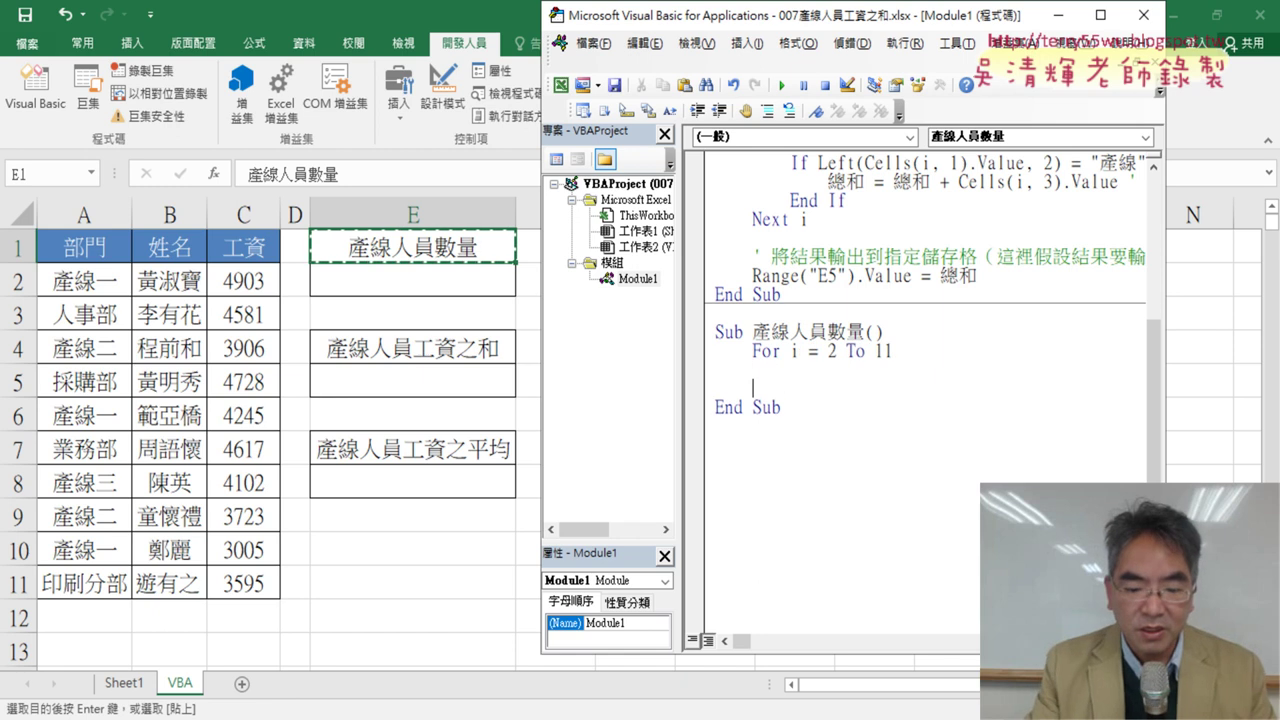
type("next")
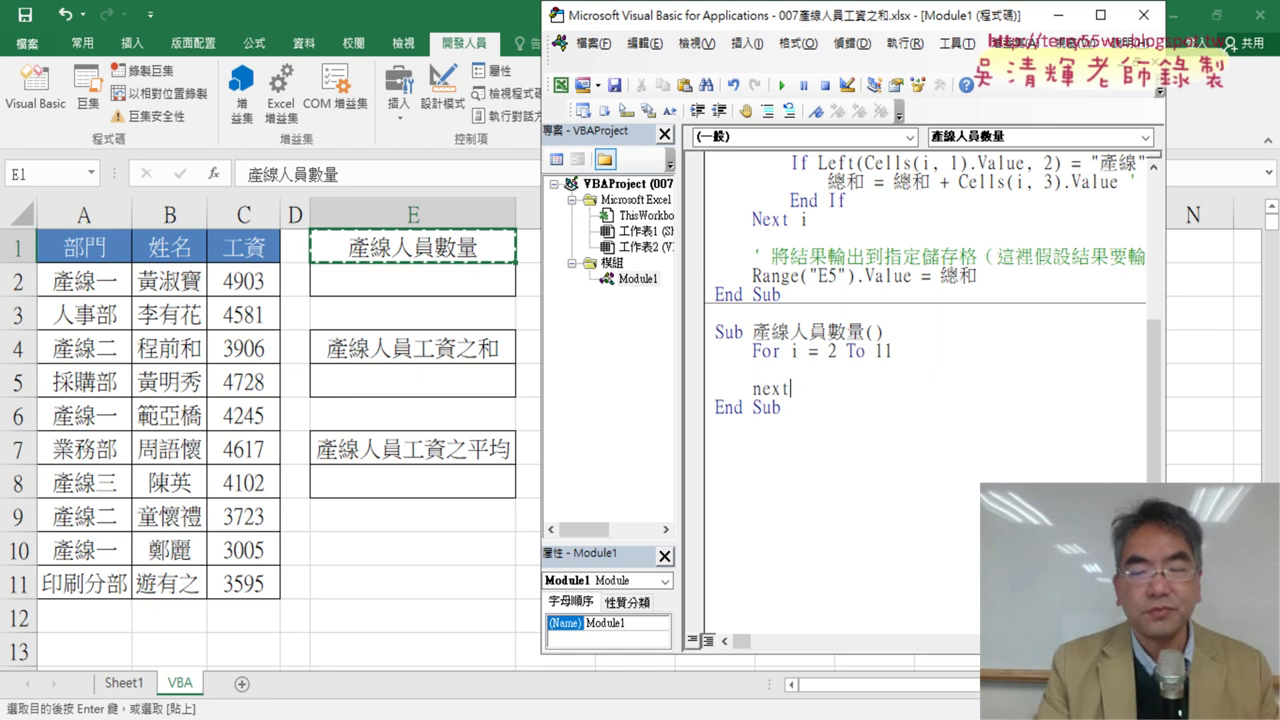
key("Up")
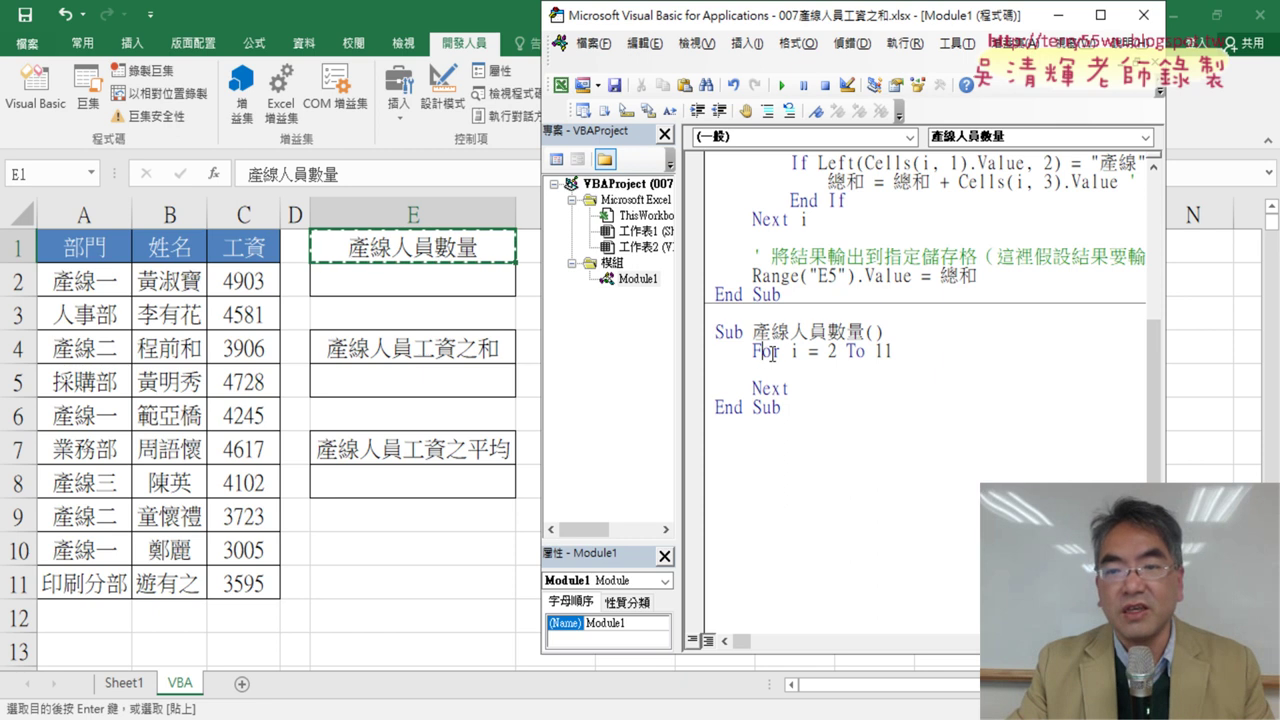
Highlight the loop's For, variable i and 2 To 11 range, then return to the blank body line
left_click_drag(779, 354, 753, 356)
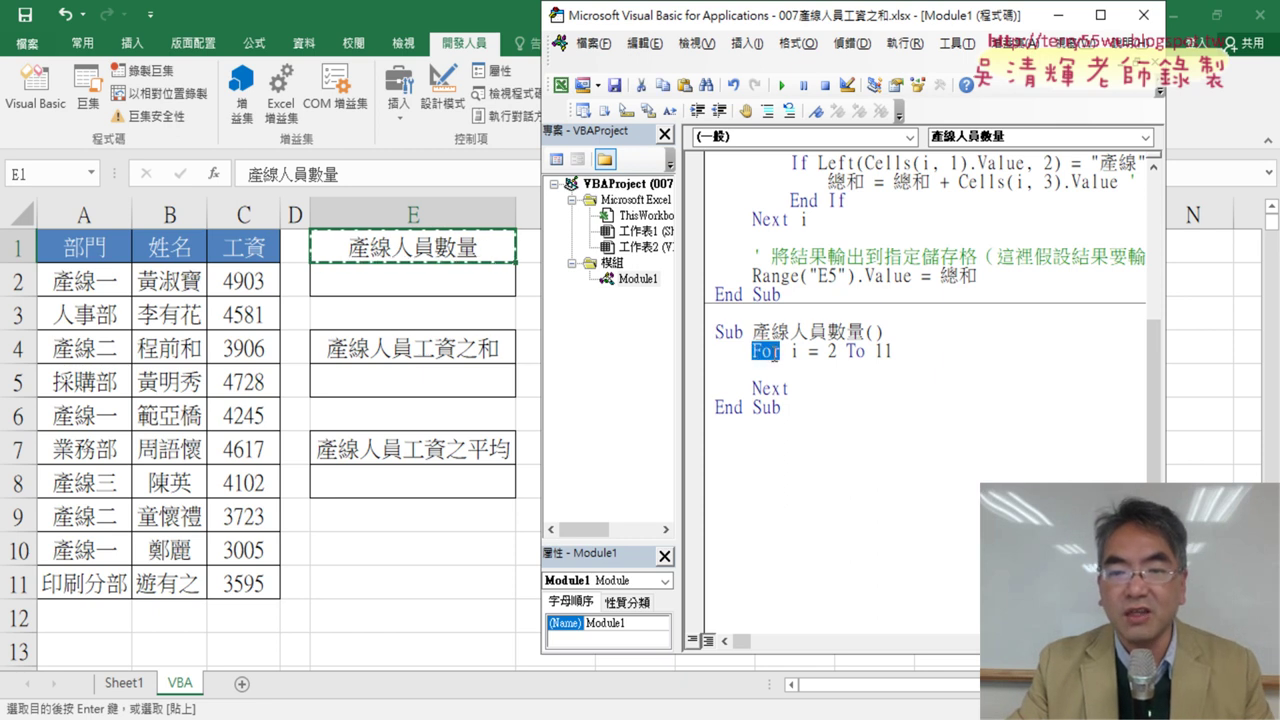
double_click(794, 352)
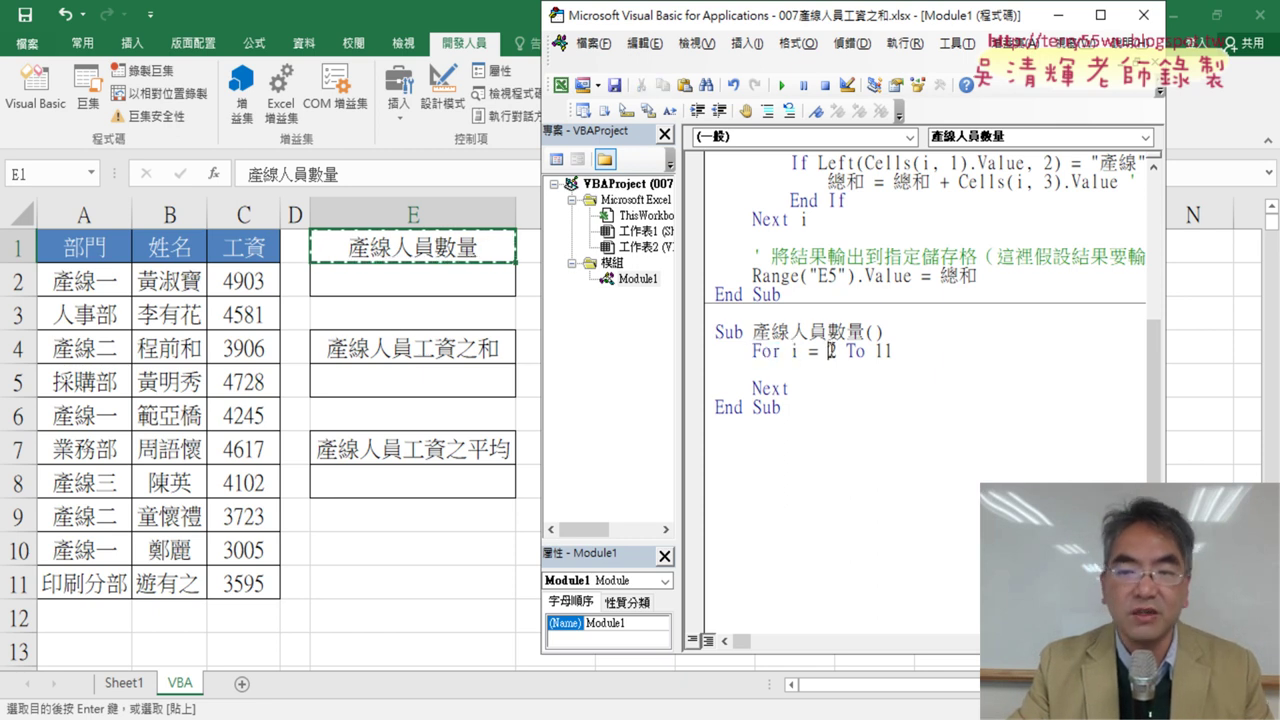
double_click(831, 351)
left_click(784, 389)
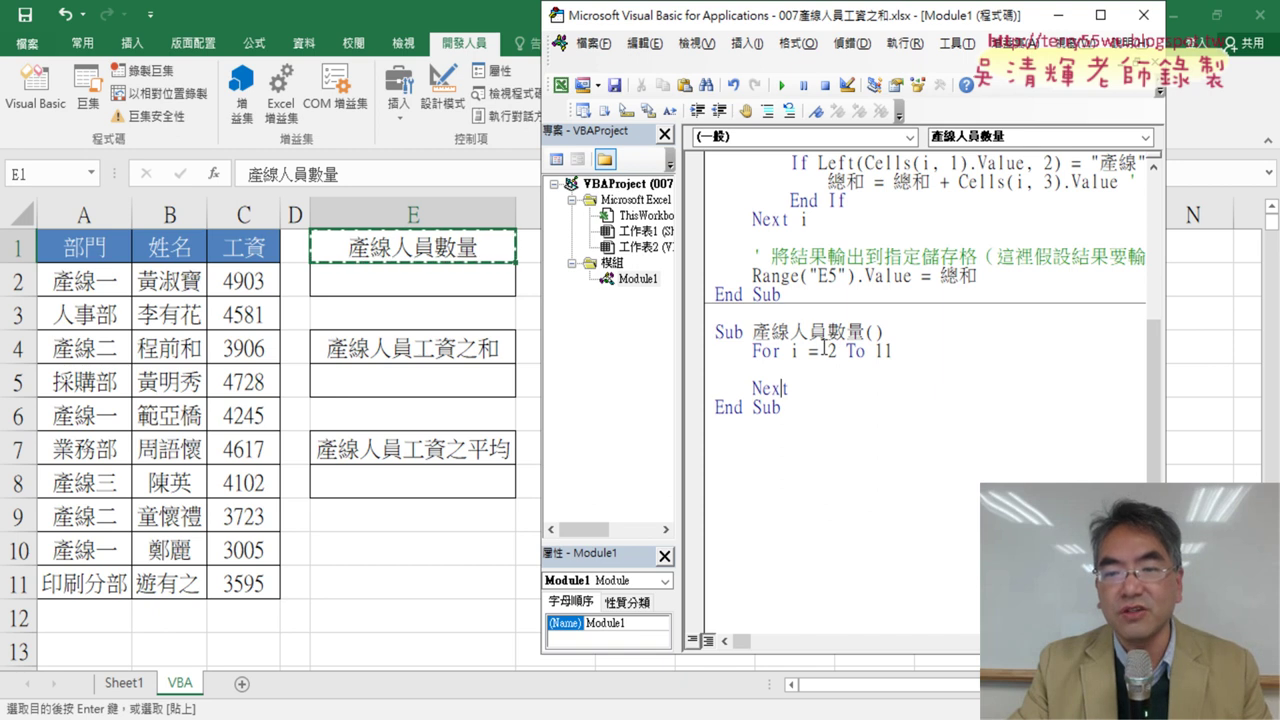
double_click(829, 351)
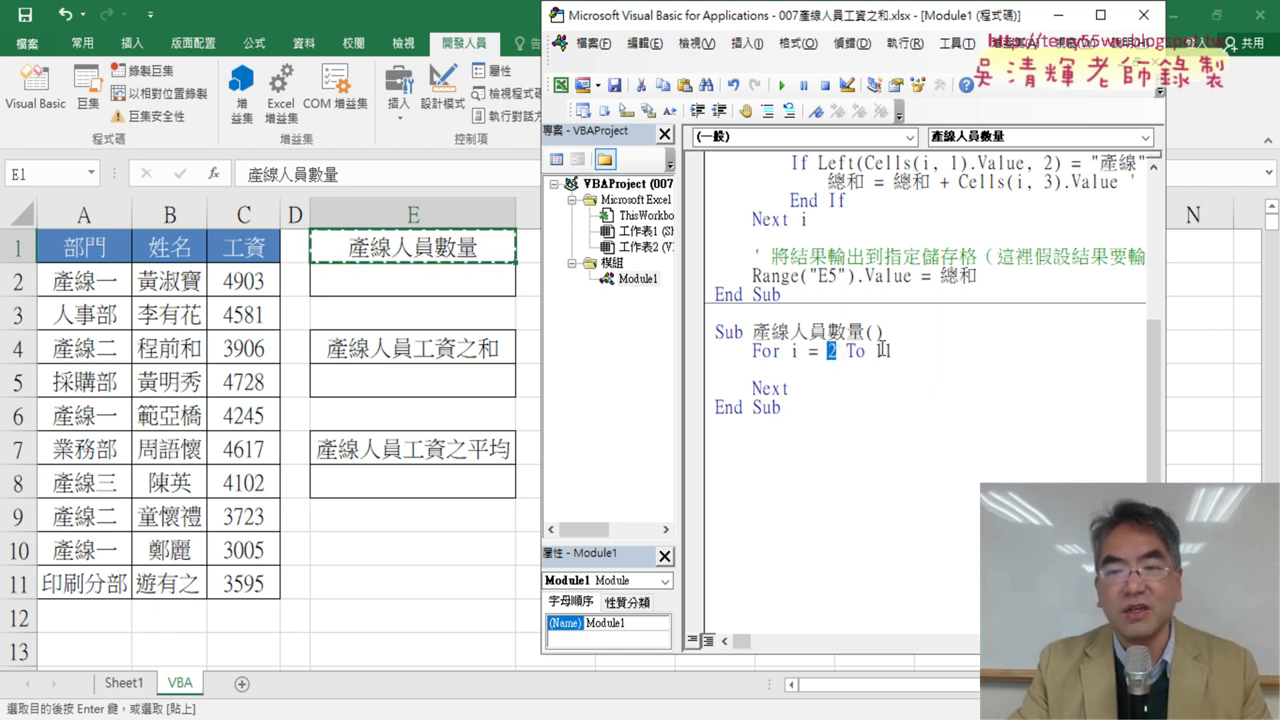
left_click(882, 351)
double_click(884, 351)
left_click(877, 366)
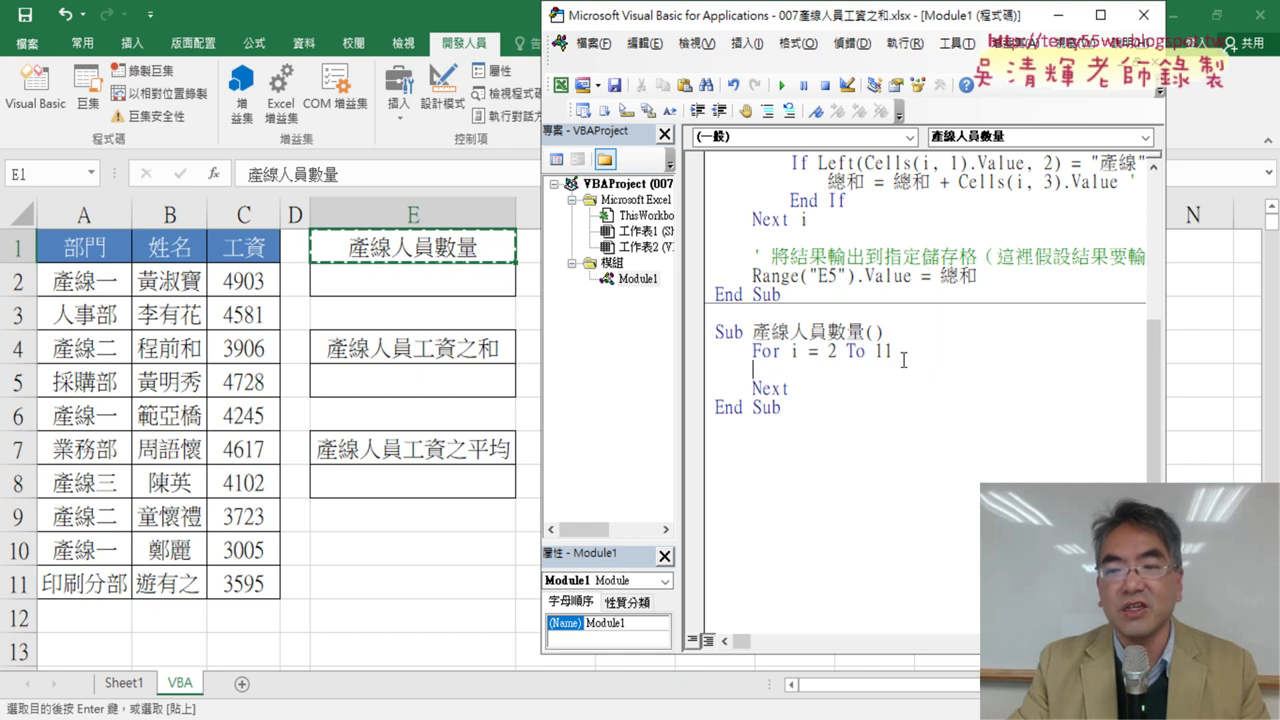
left_click_drag(903, 358, 839, 351)
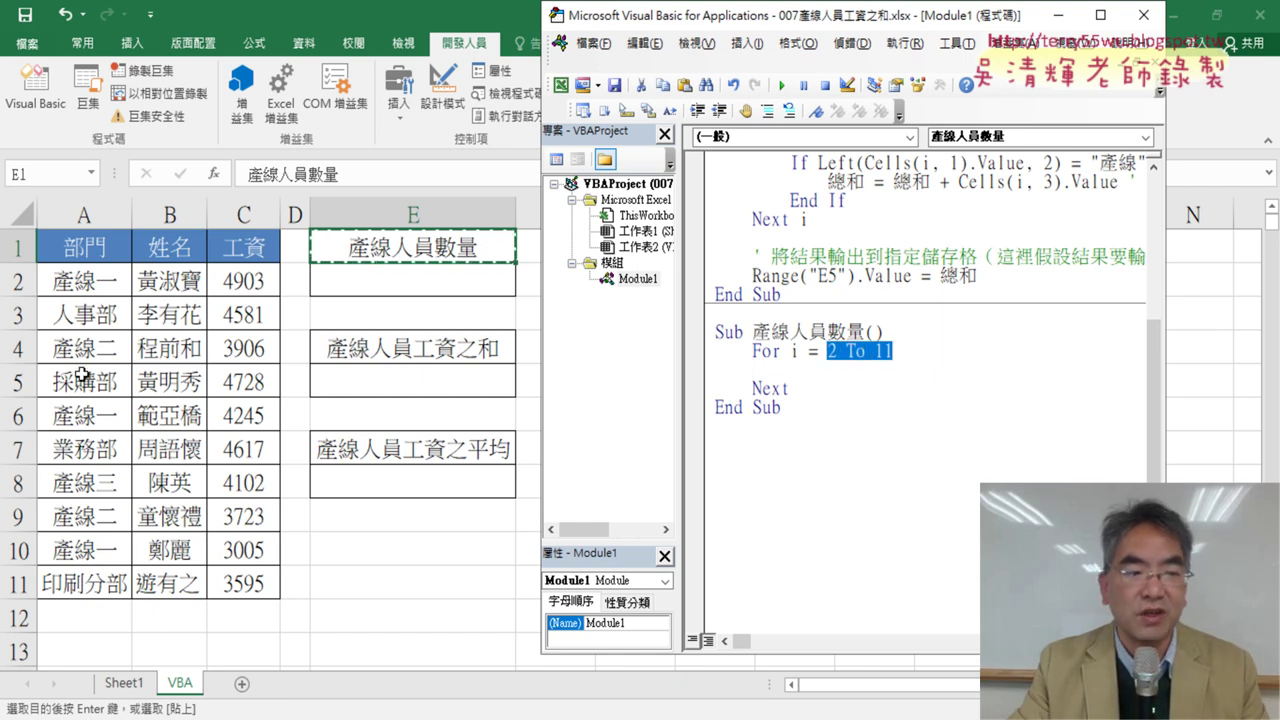
left_click(847, 369)
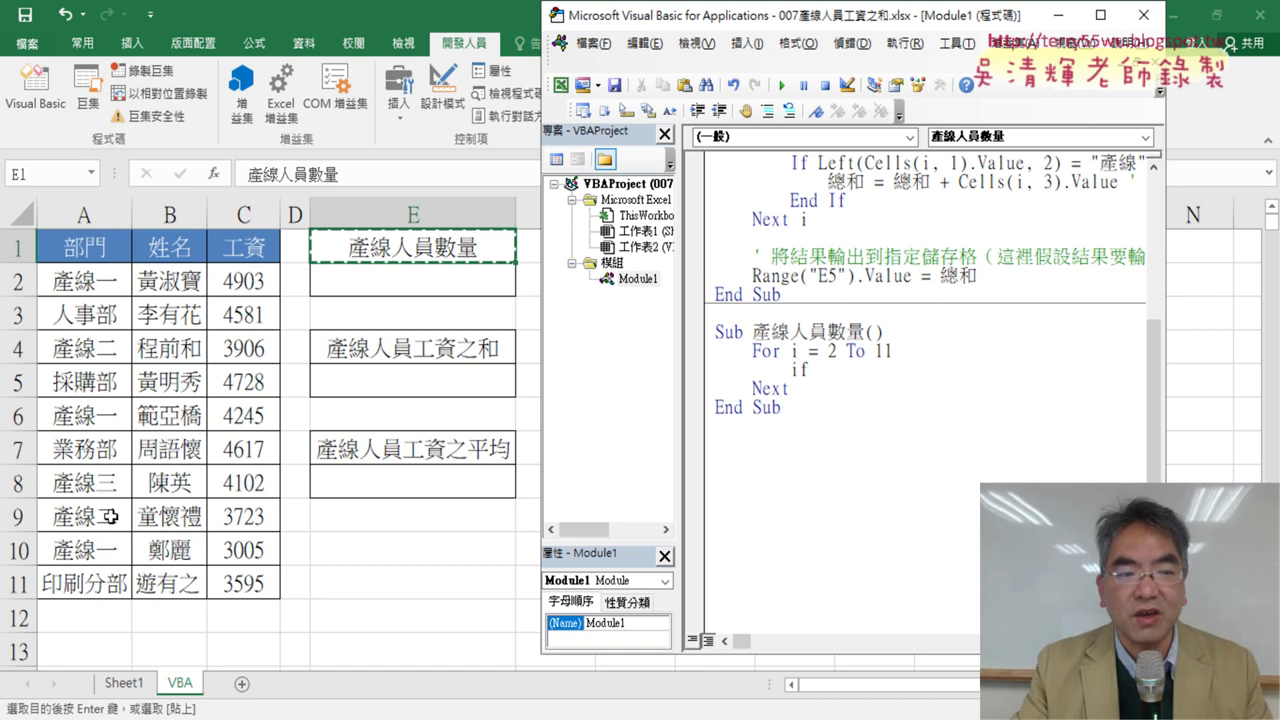
Build the expression Left(Cells(i, "A"), 2) on the If line inside the loop
type(" ce")
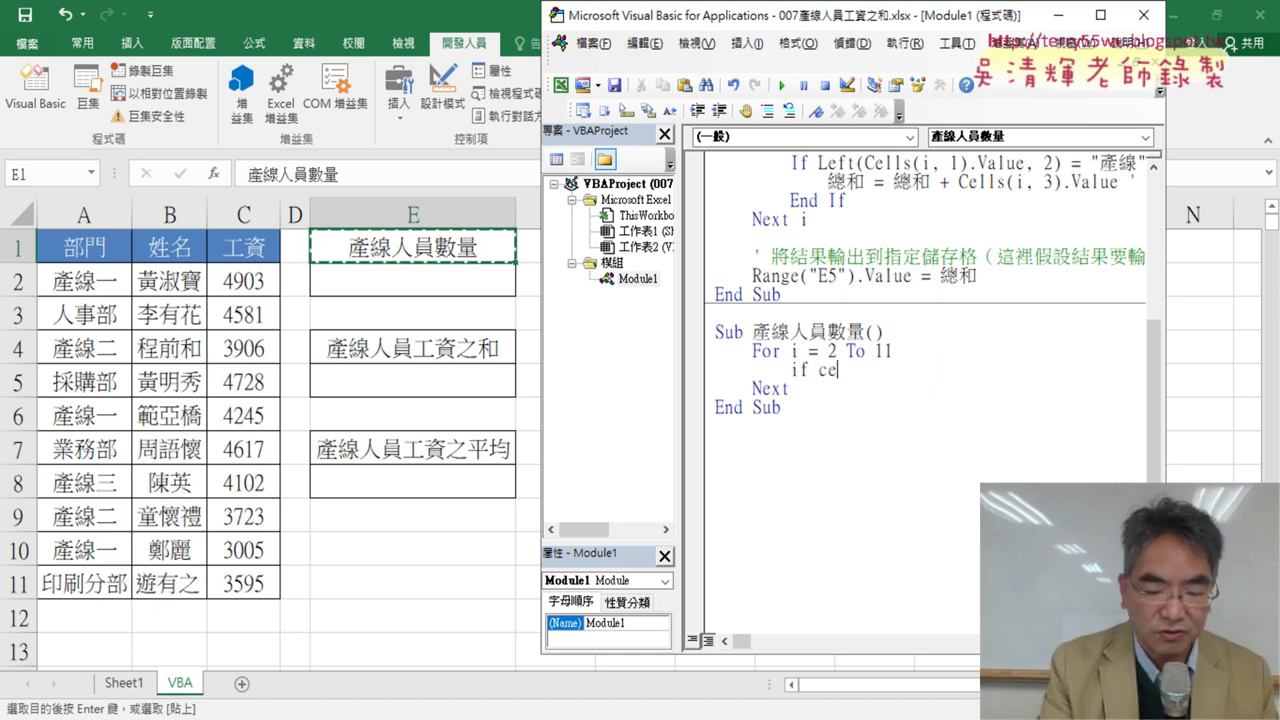
type("lls")
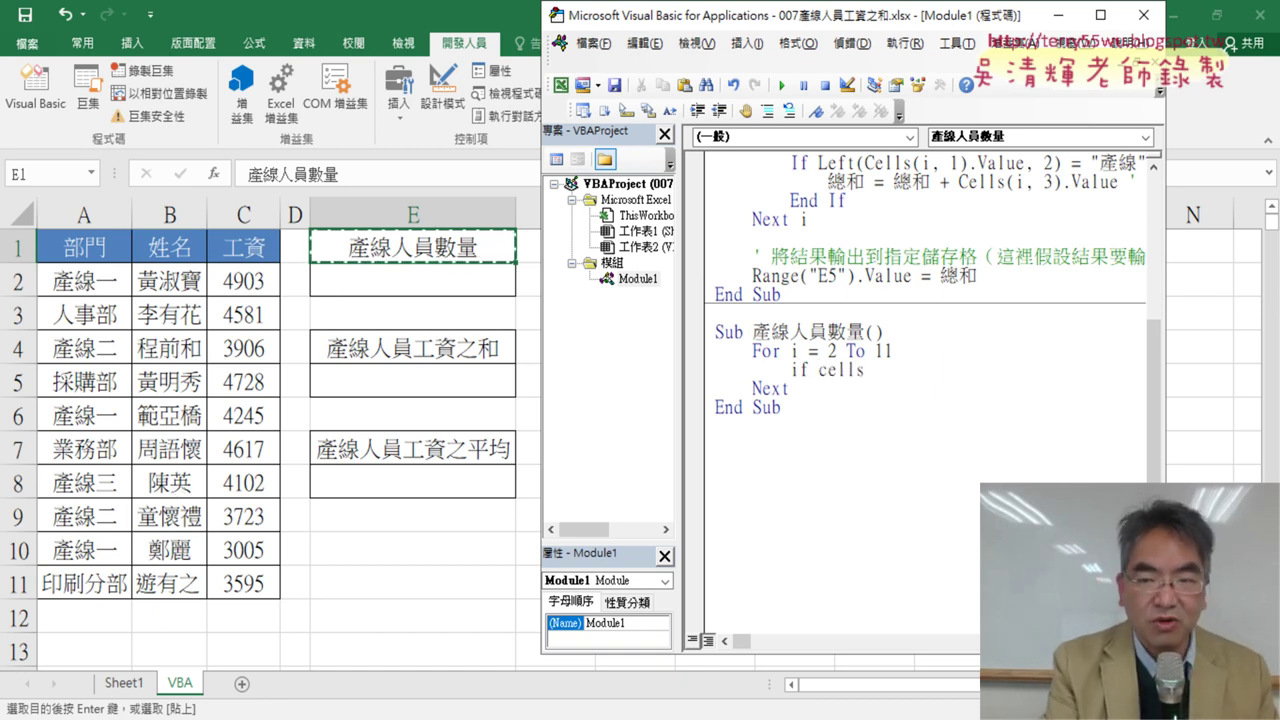
type("(i")
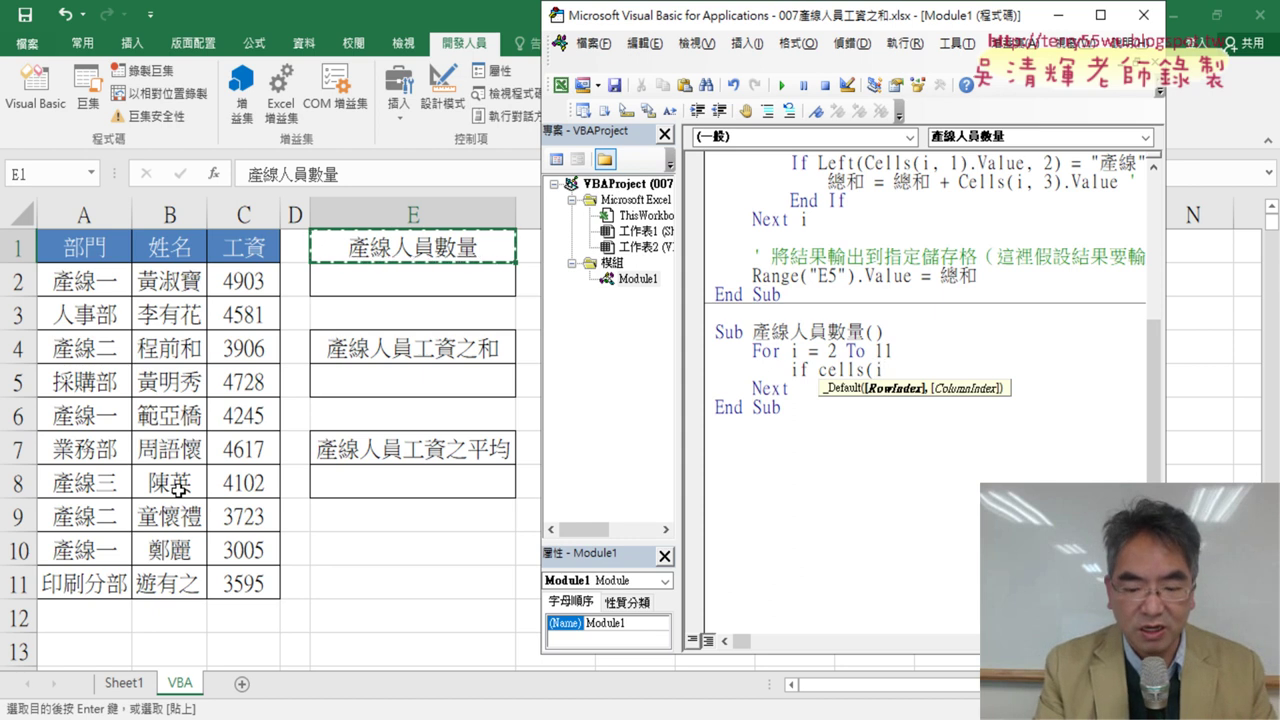
type(",\"A\"")
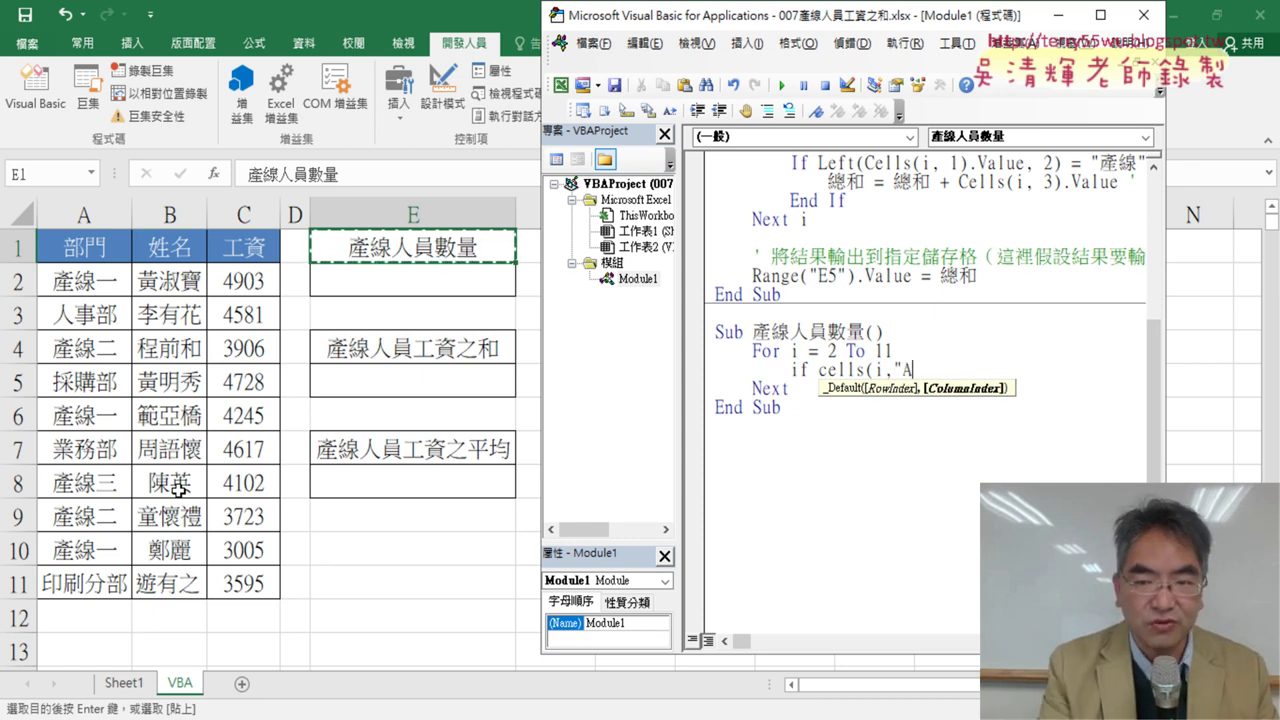
type(")")
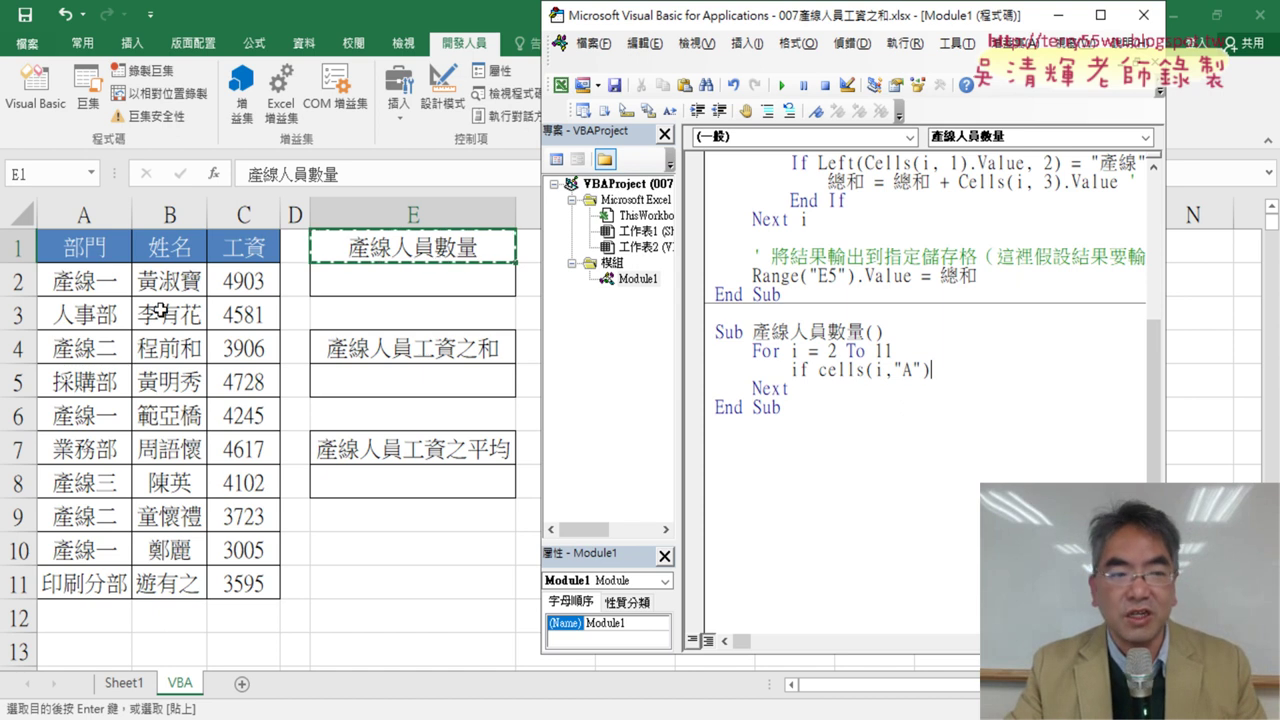
left_click_drag(818, 371, 932, 371)
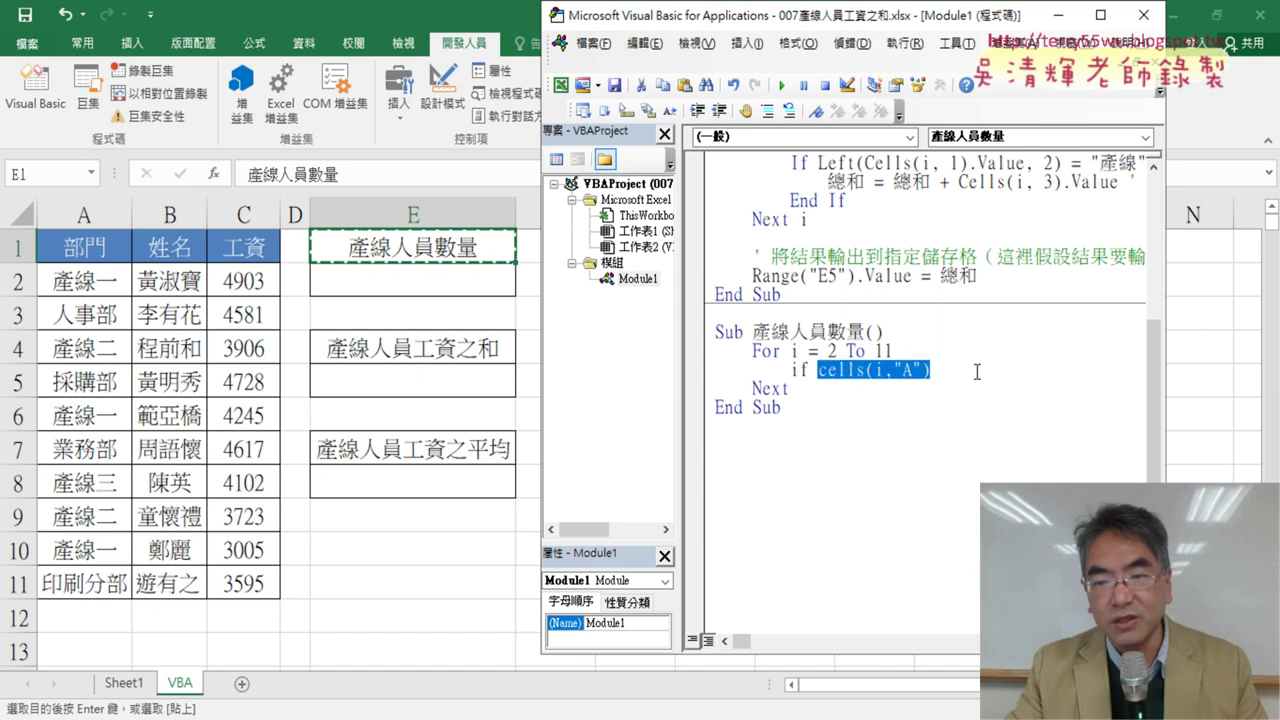
left_click(879, 372)
left_click(819, 370)
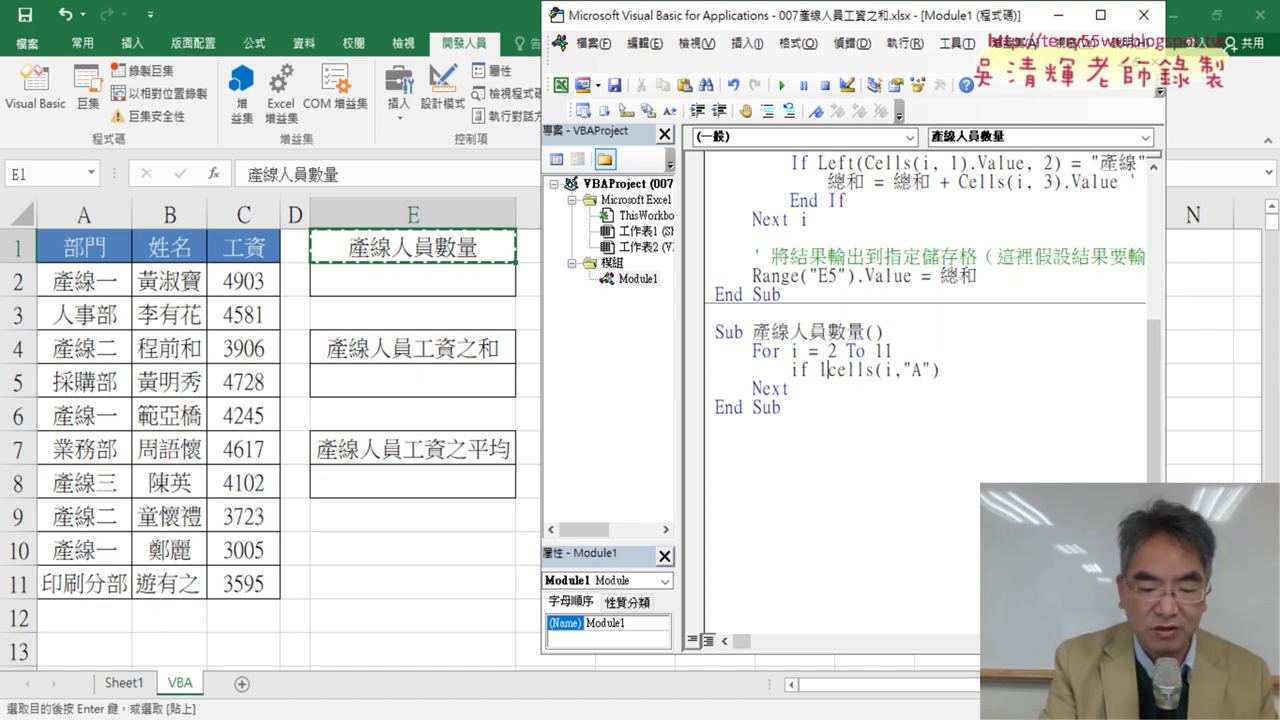
type("left")
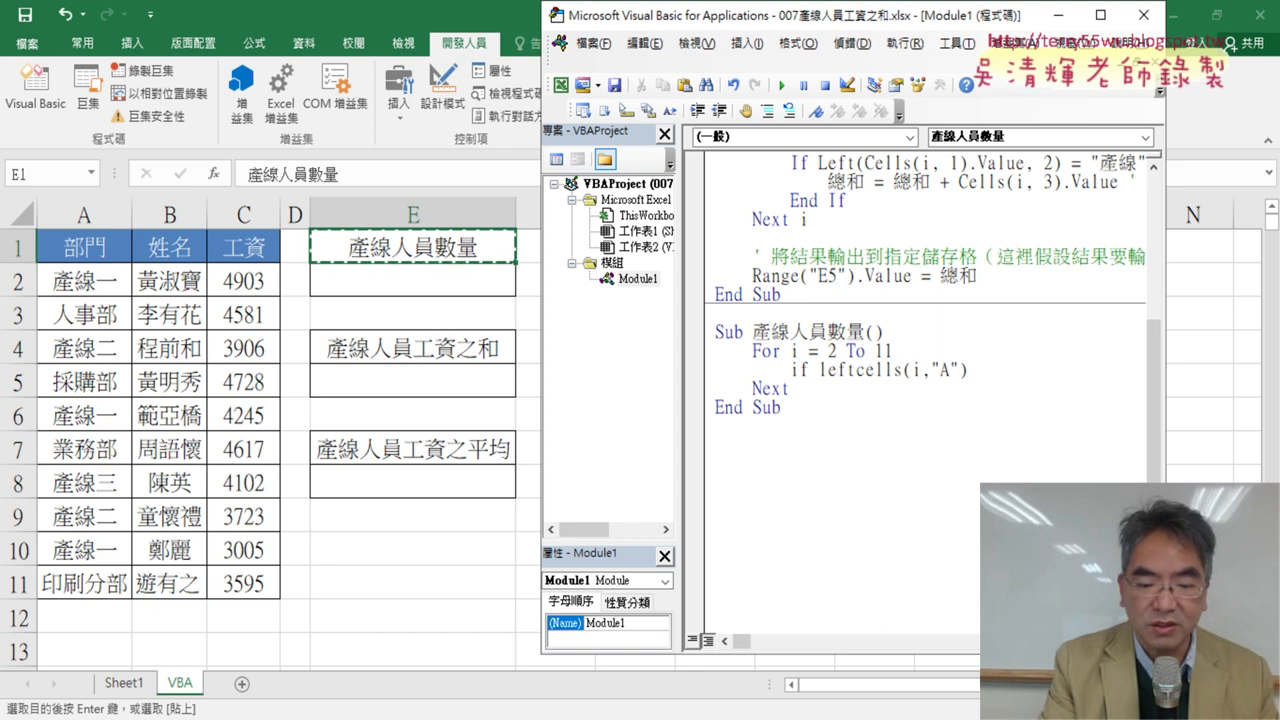
type("(")
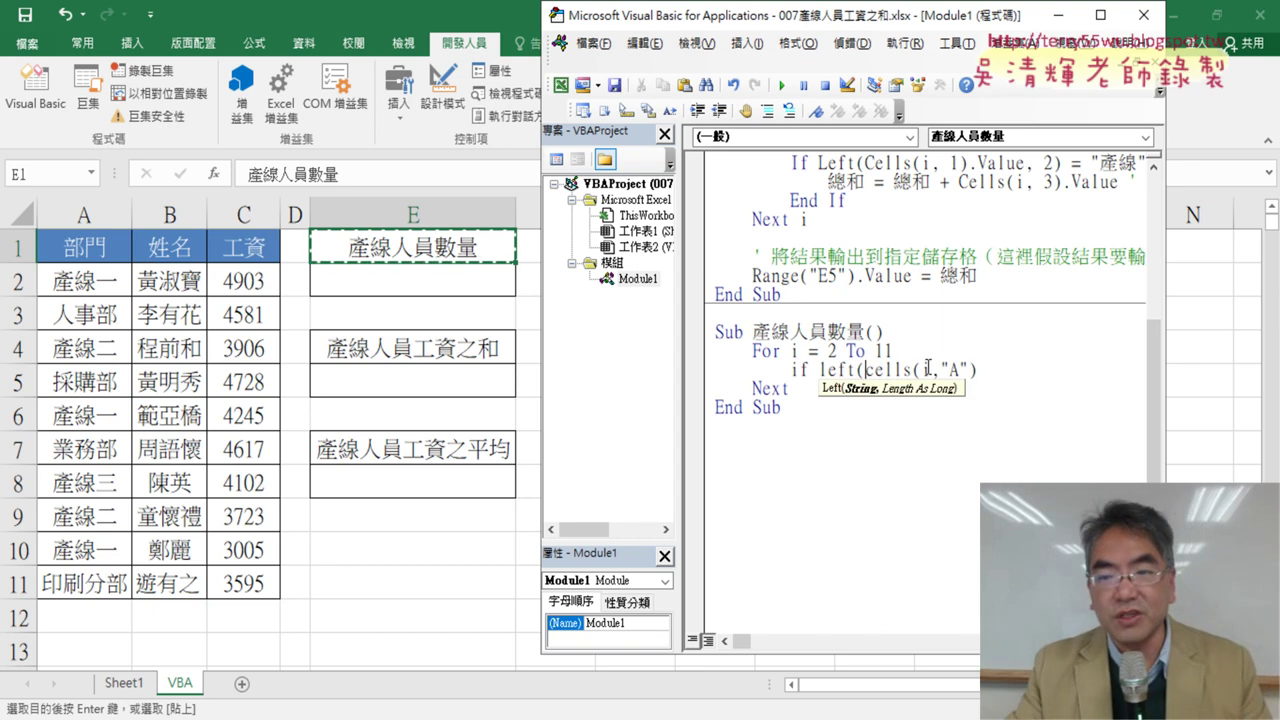
left_click_drag(866, 370, 976, 372)
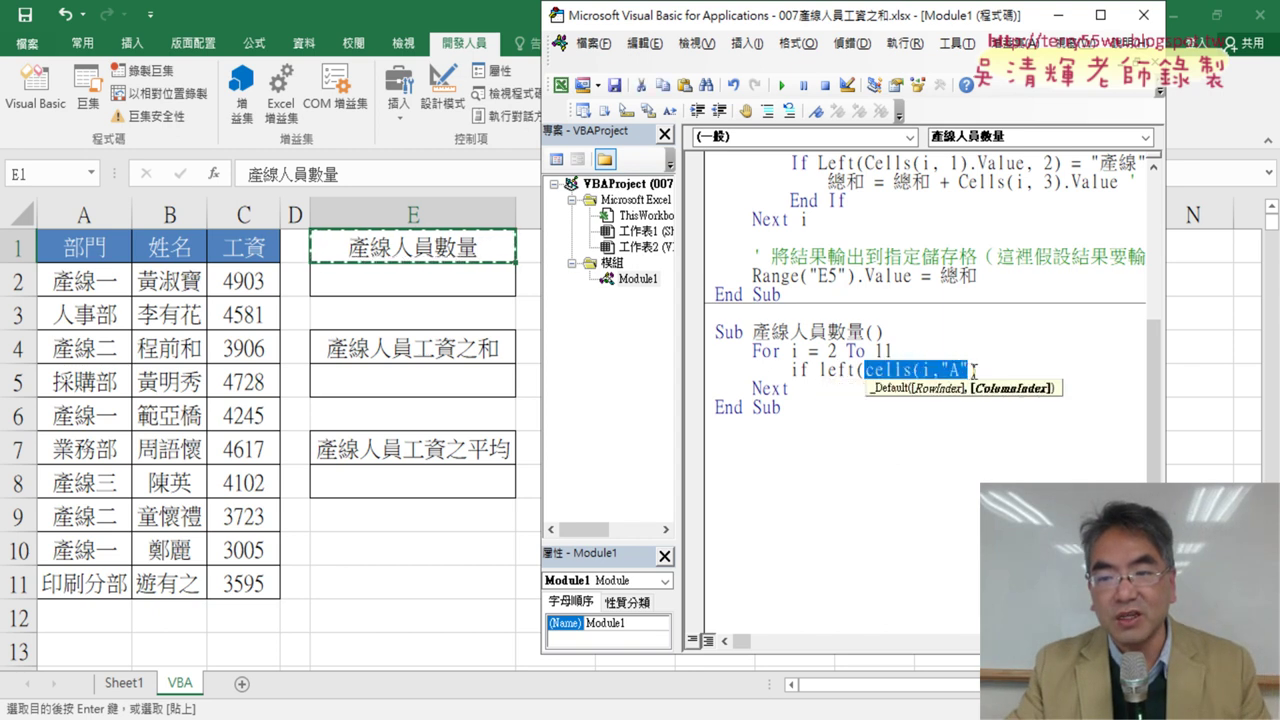
left_click(979, 370)
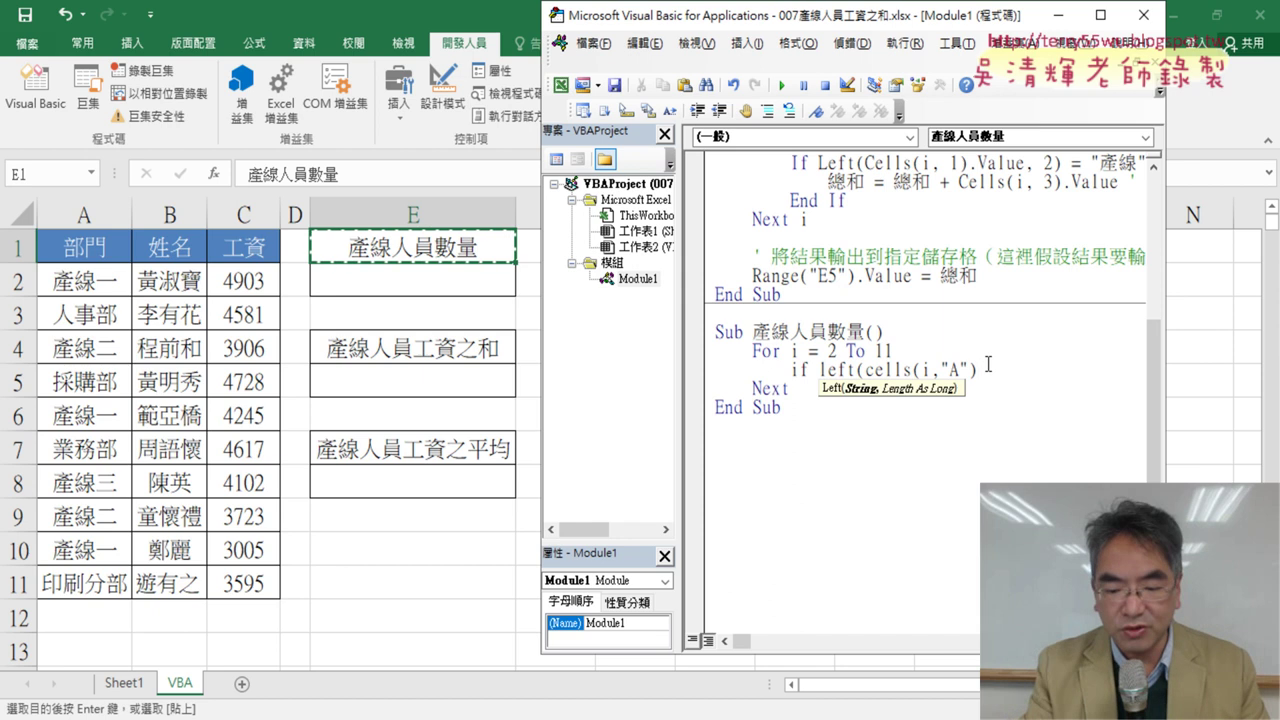
type(",2")
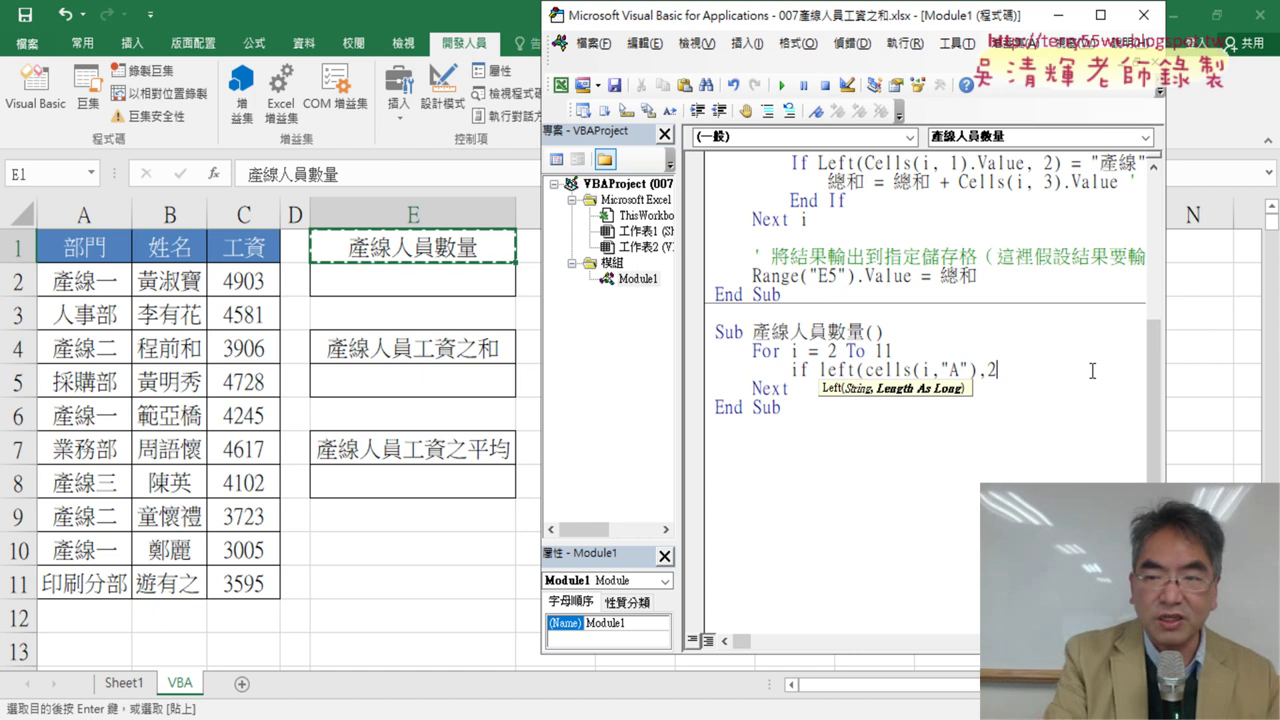
type(")=")
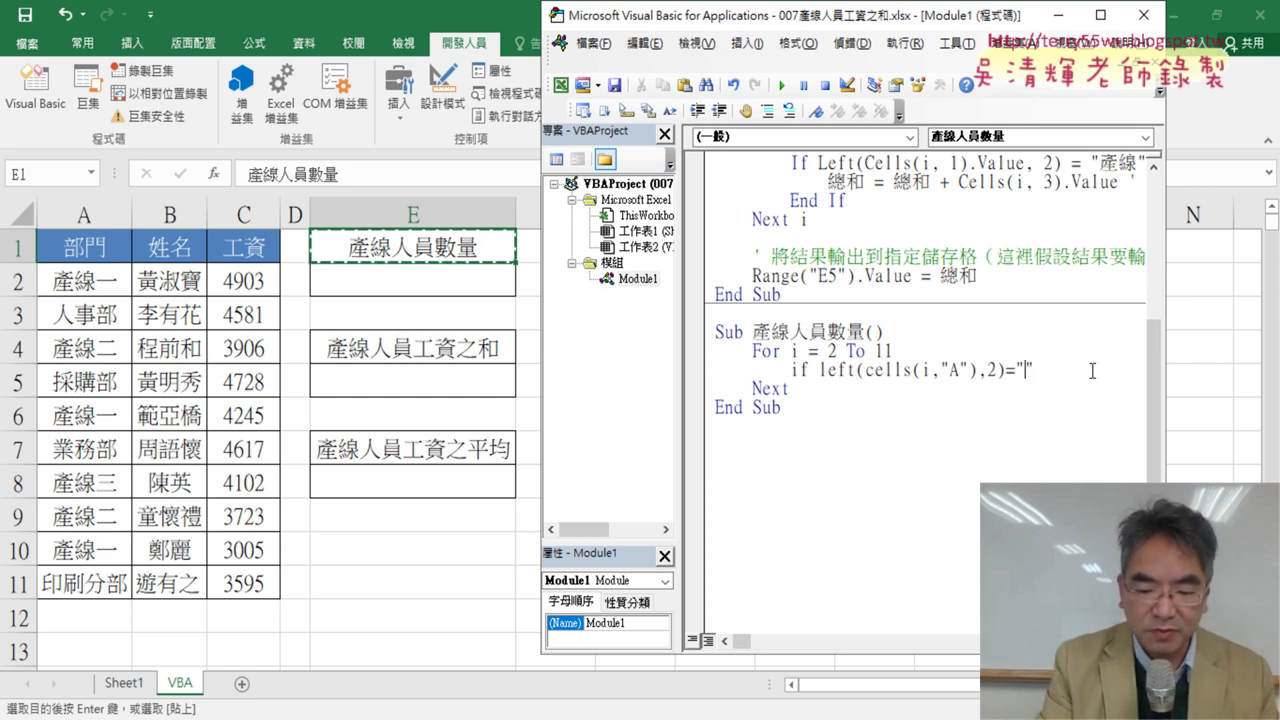
Complete the test as = "產線" Then and add a matching End If
type("產")
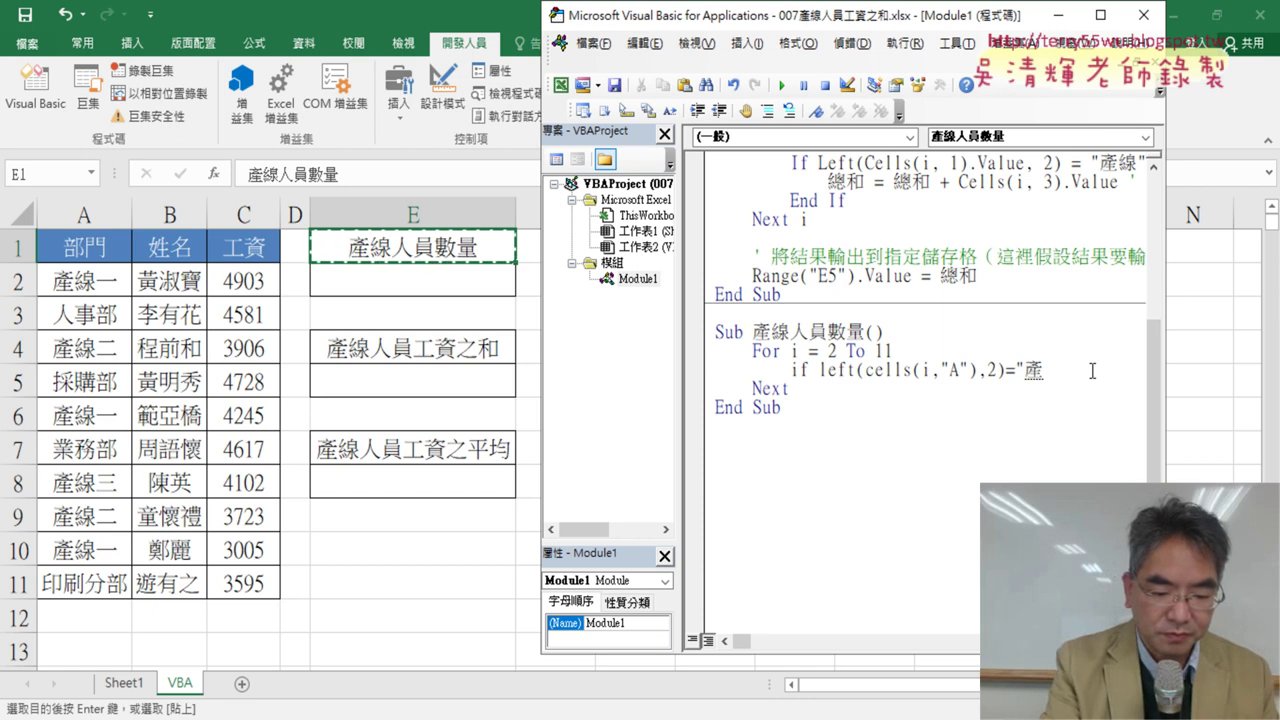
type("ㄒㄧ")
type("線")
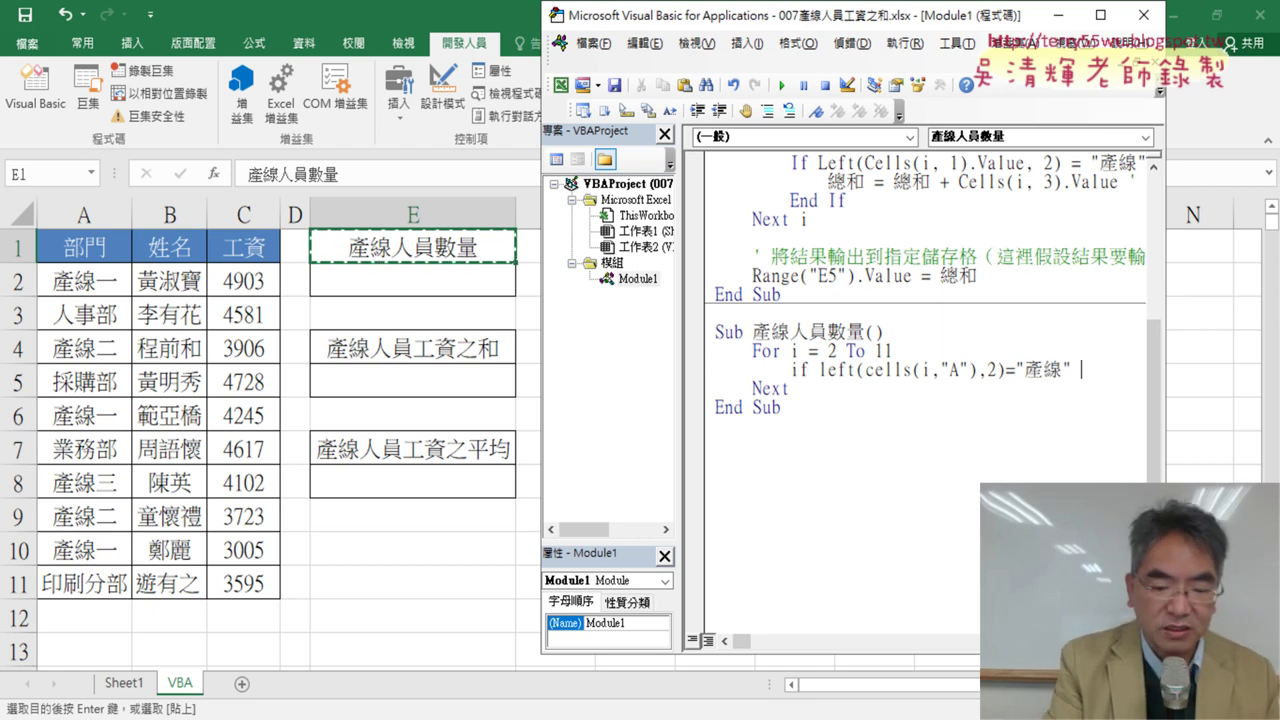
type("ㄏ")
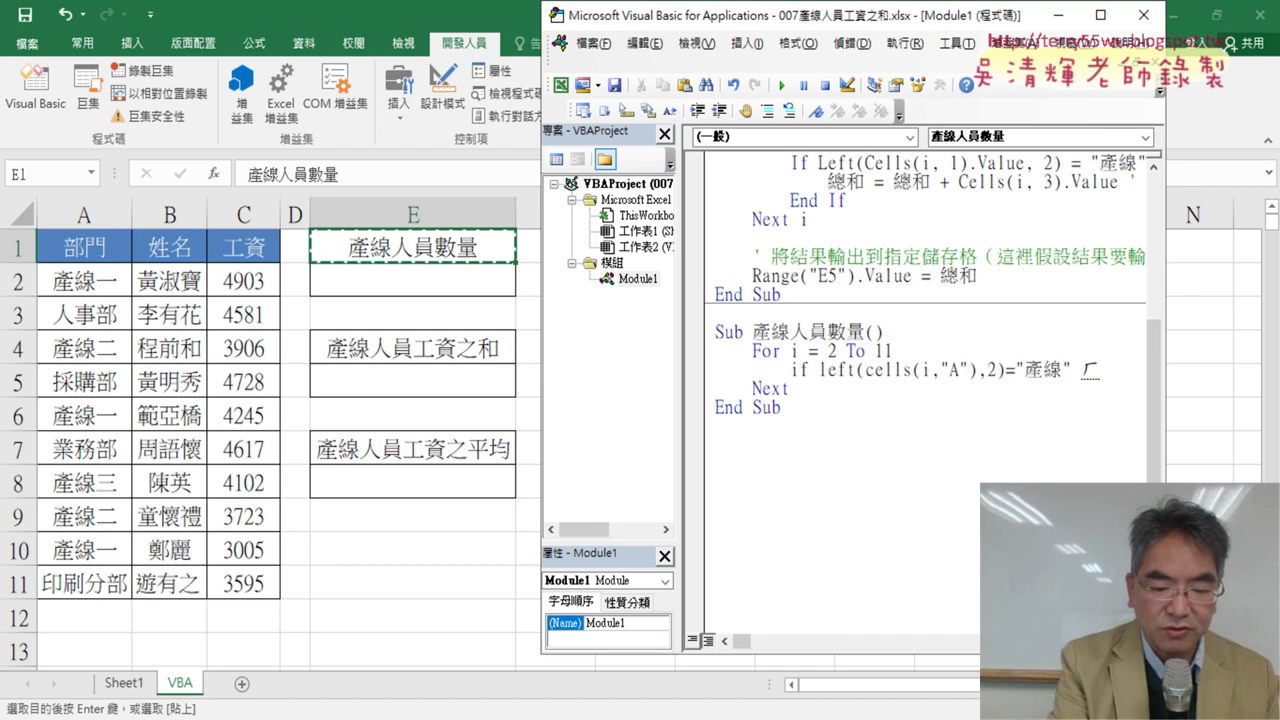
type("ㄧㄋ")
key("BackSpace")
key("BackSpace")
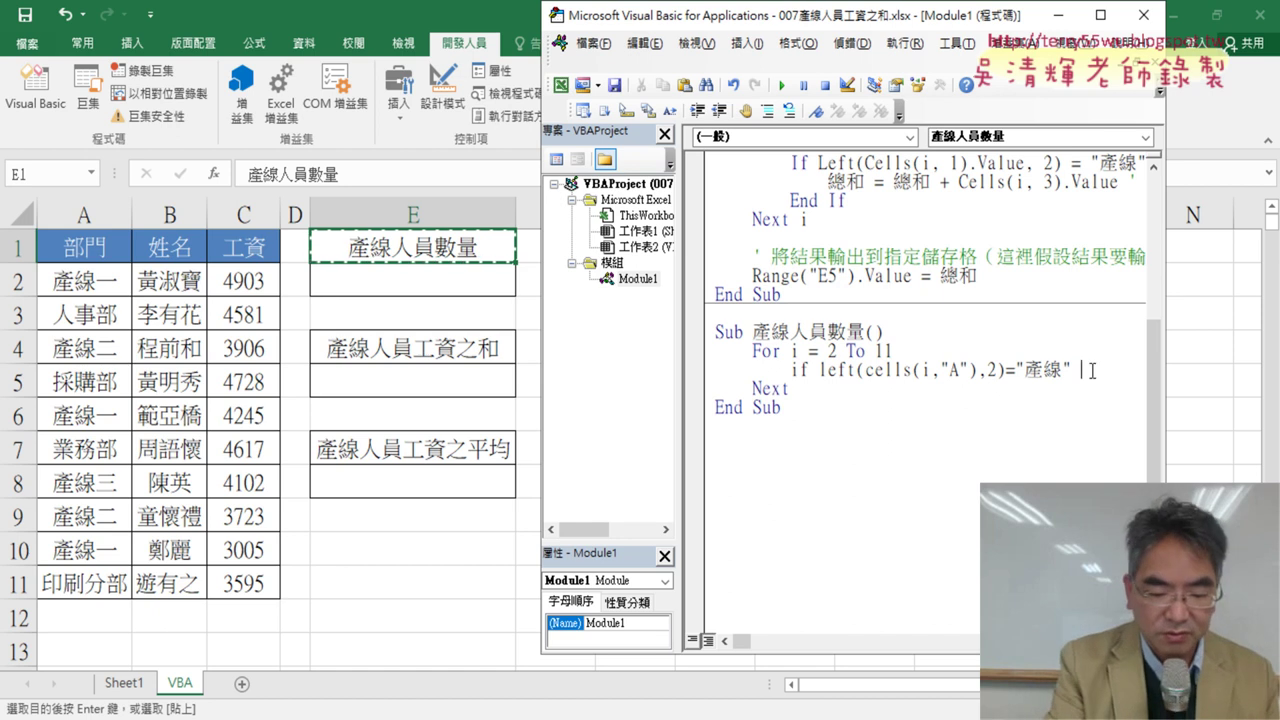
type("then")
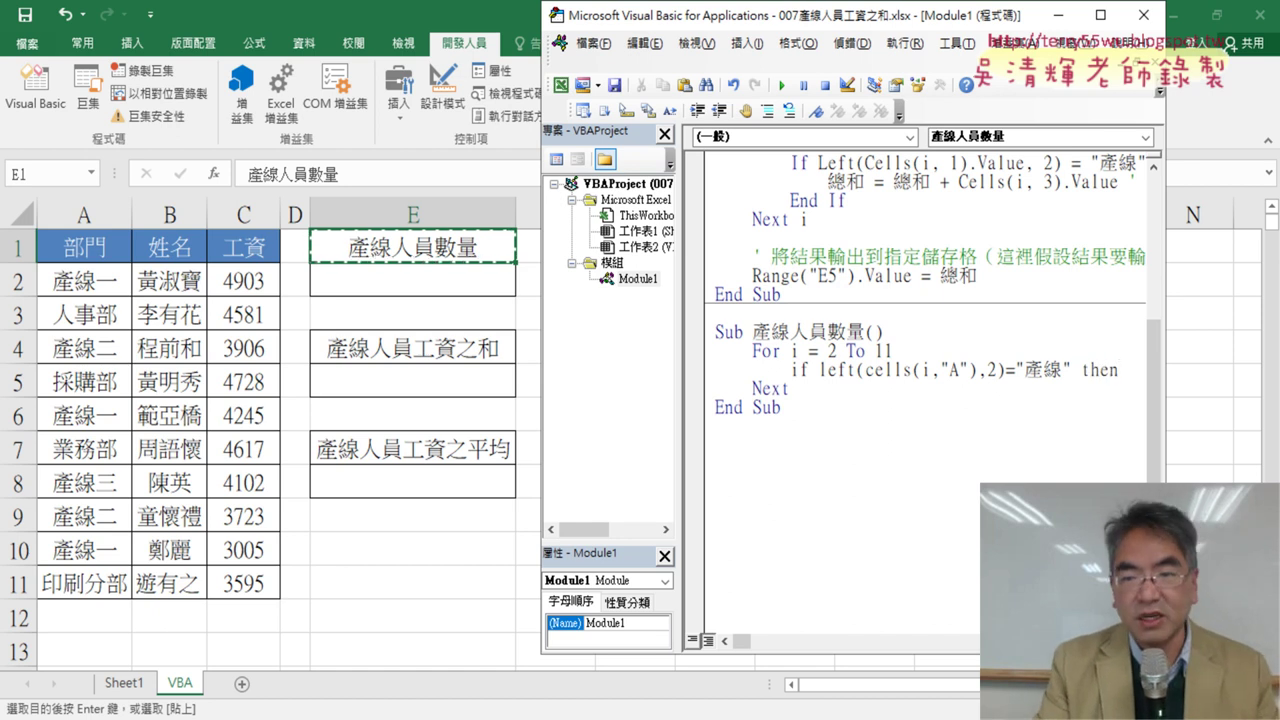
key("Return")
type("e")
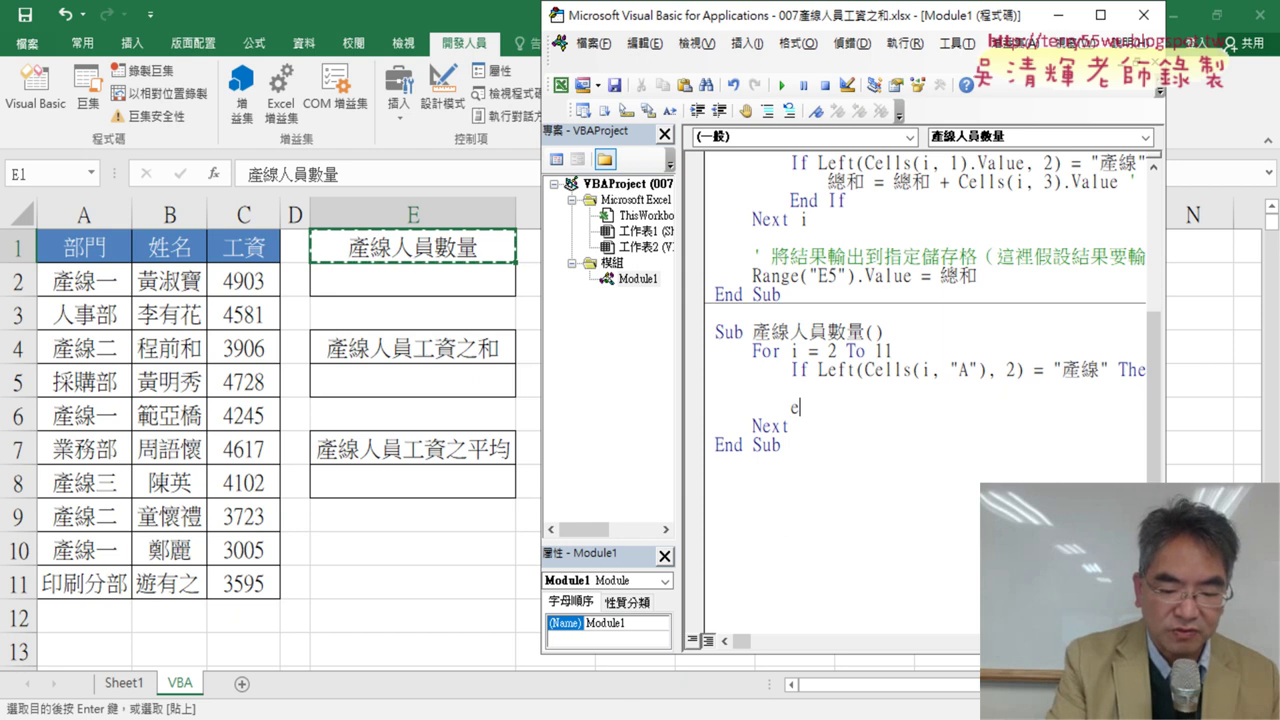
type("nd ")
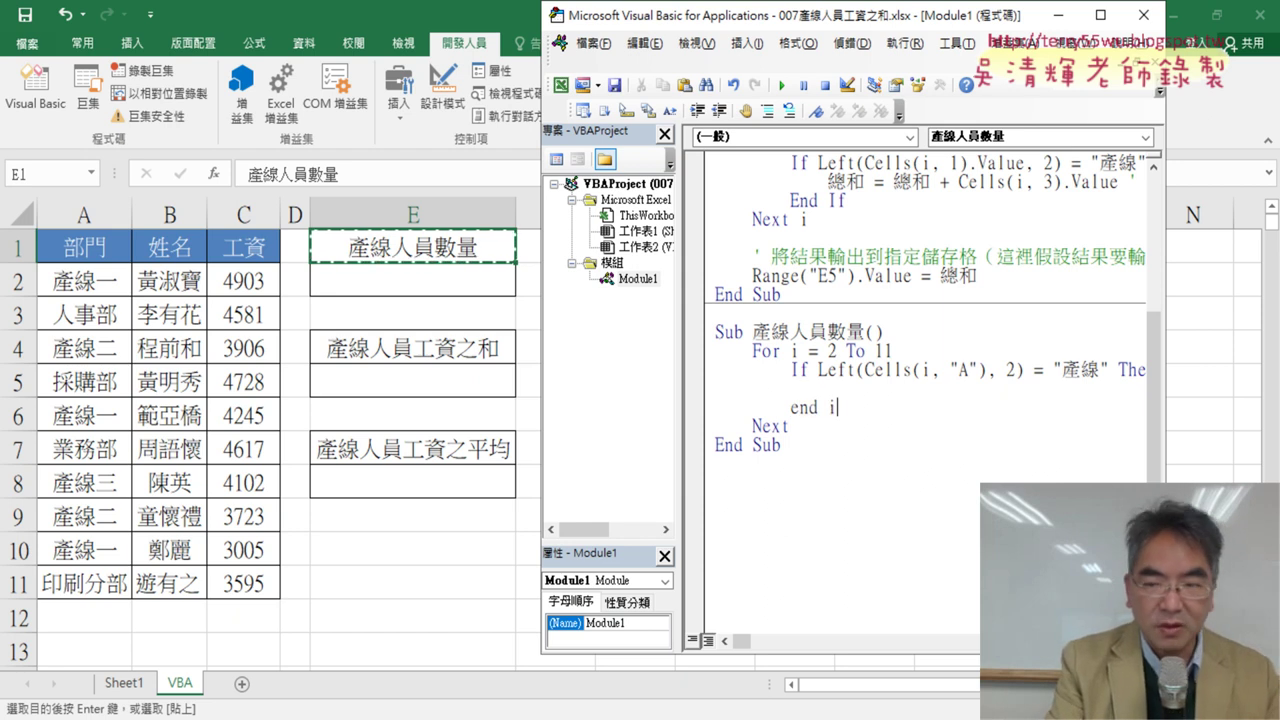
type("if")
key("Up")
key("Up")
key("Up")
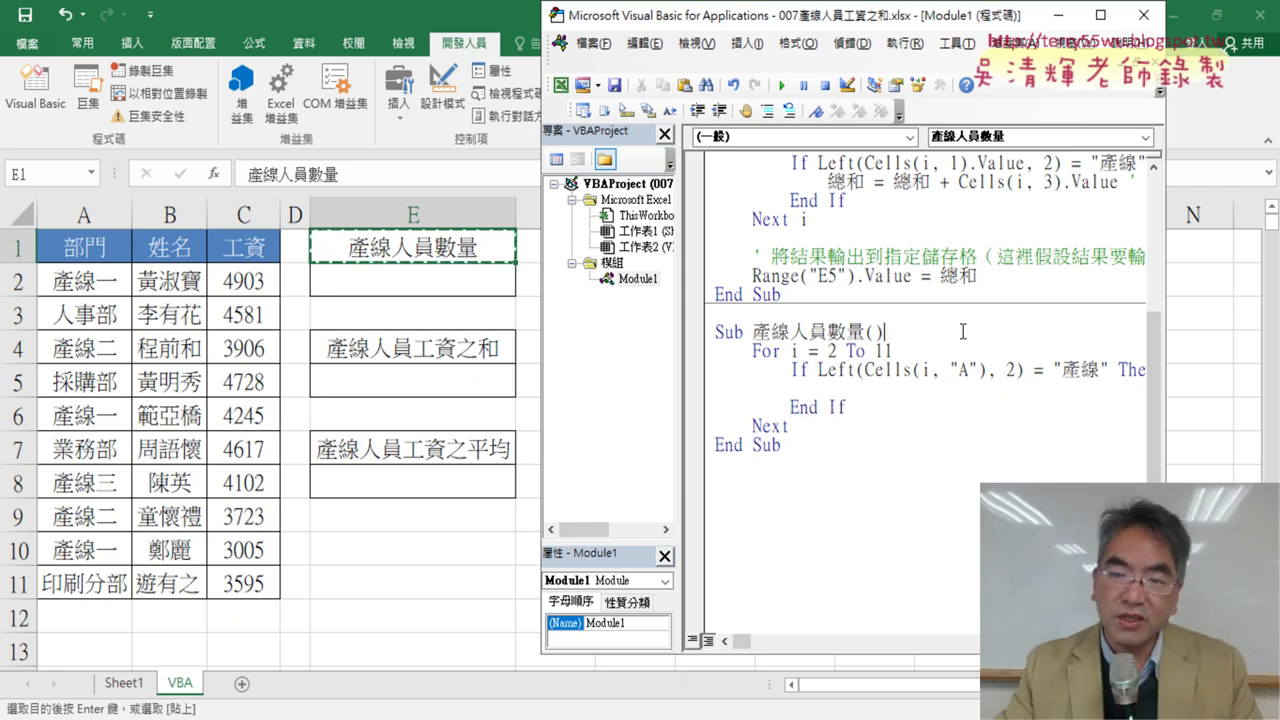
Place the caret before End If and widen the code editor to show the full If line
left_click(724, 331)
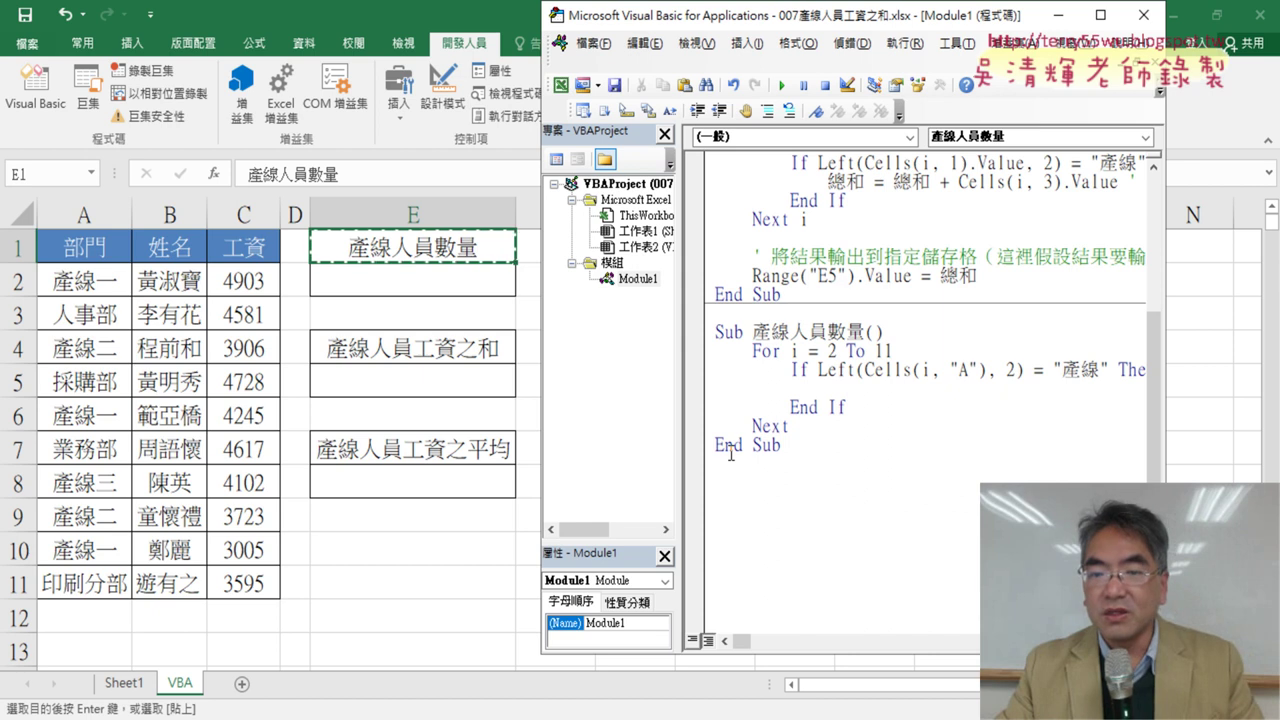
key("Down")
key("Down")
key("Down")
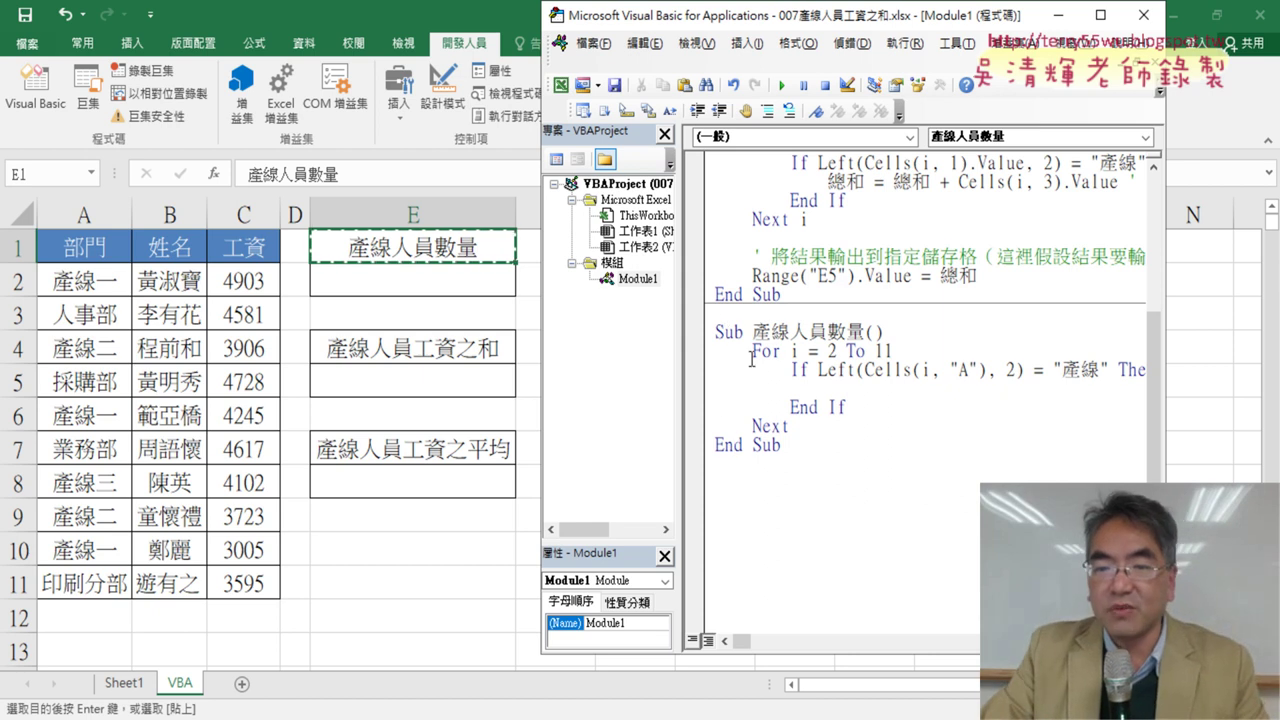
left_click(780, 406)
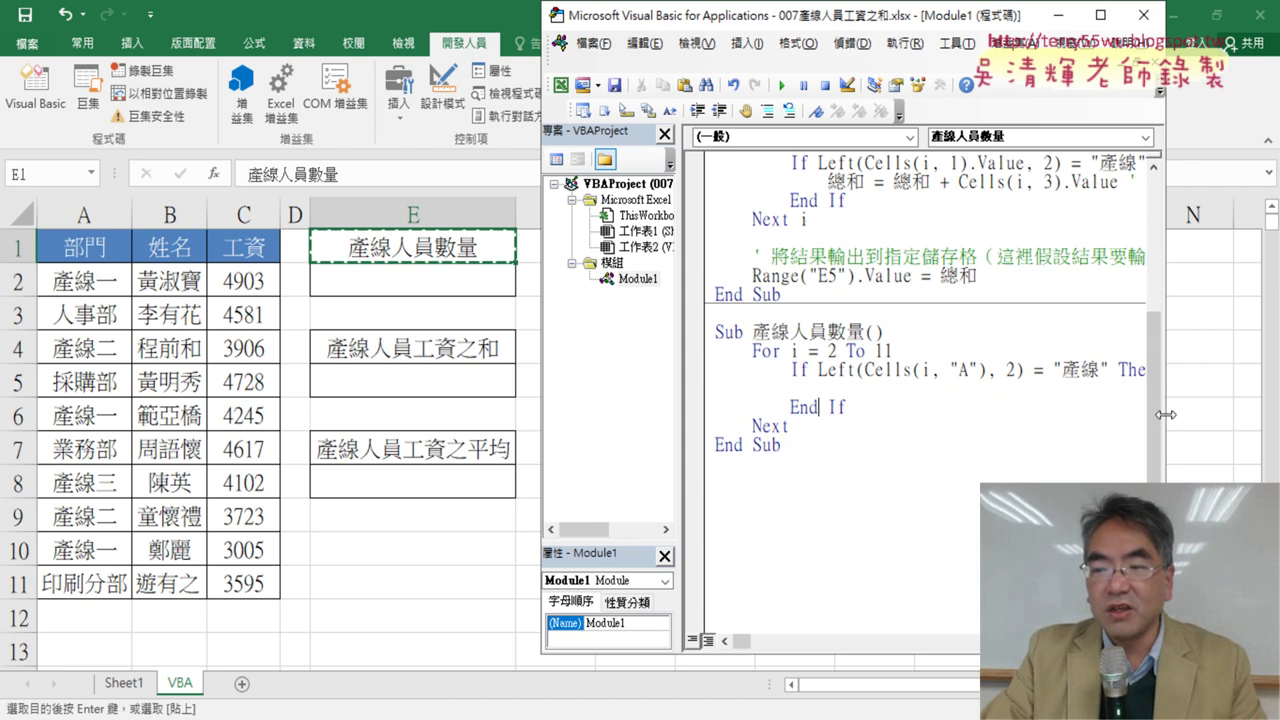
left_click_drag(1161, 414, 1244, 414)
Write Sum = Sum + 1 on the blank line inside the 產線 If block
left_click(1013, 375)
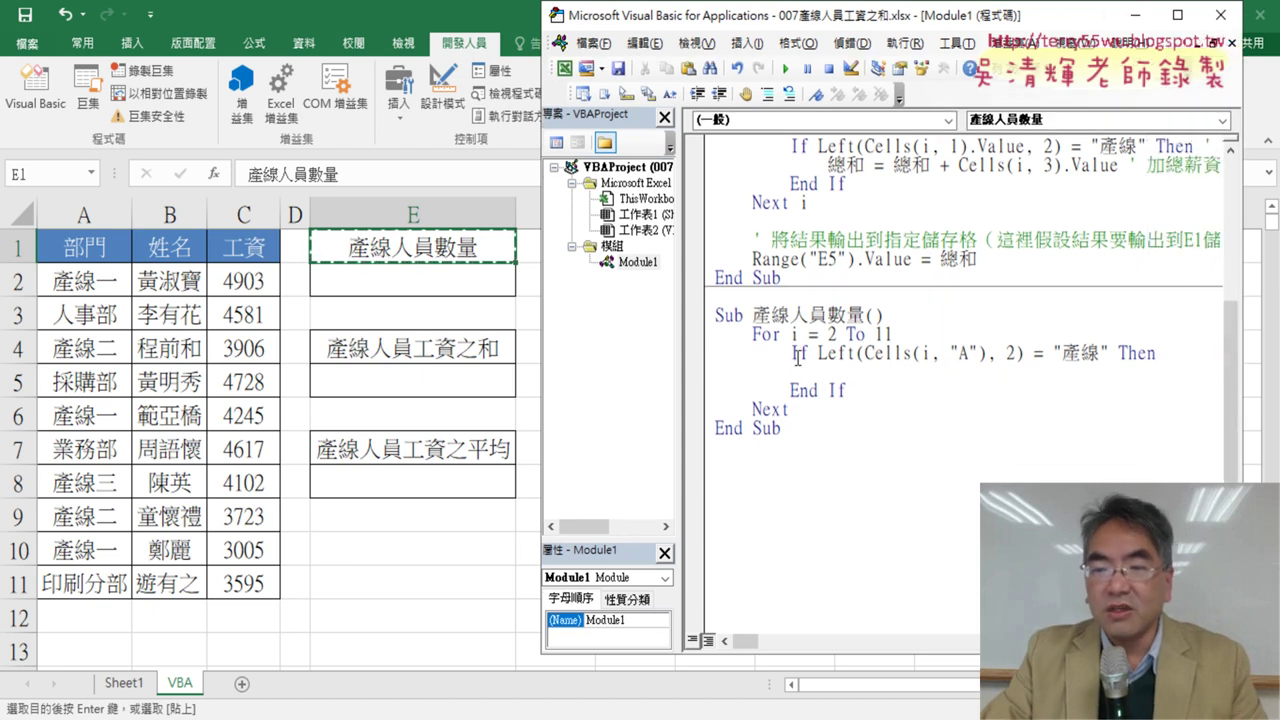
left_click_drag(818, 353, 1110, 356)
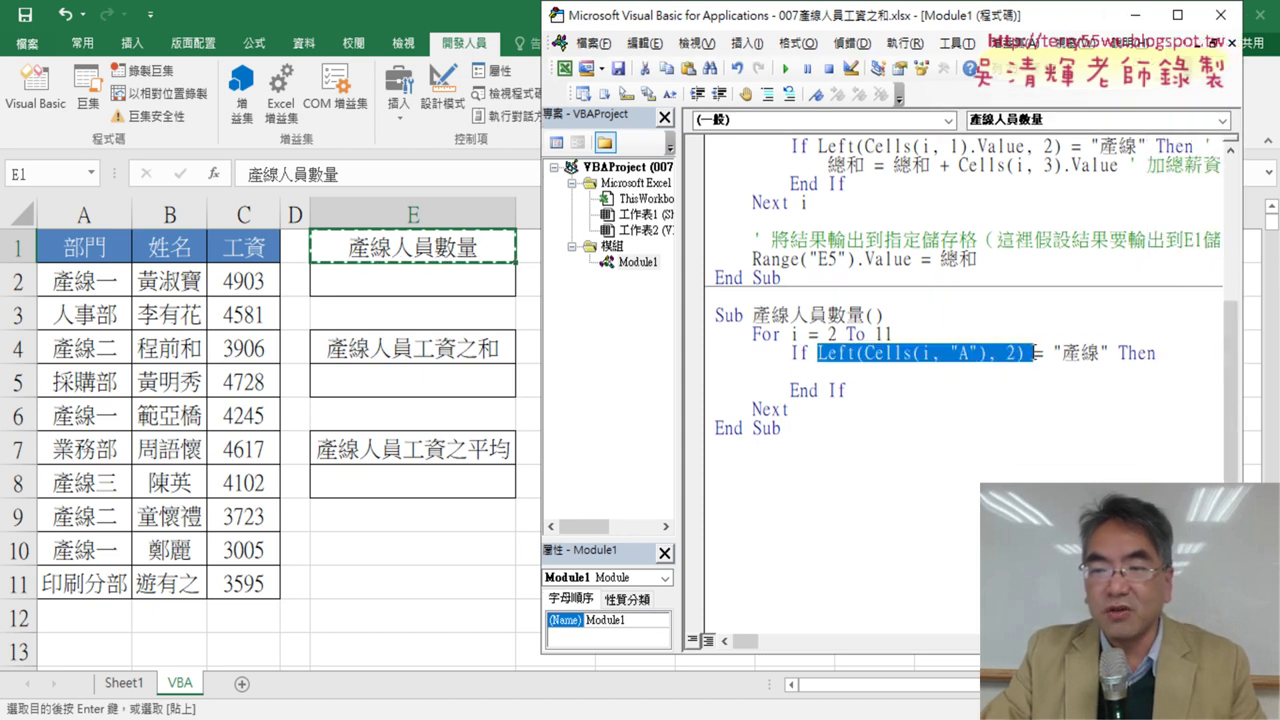
left_click(918, 371)
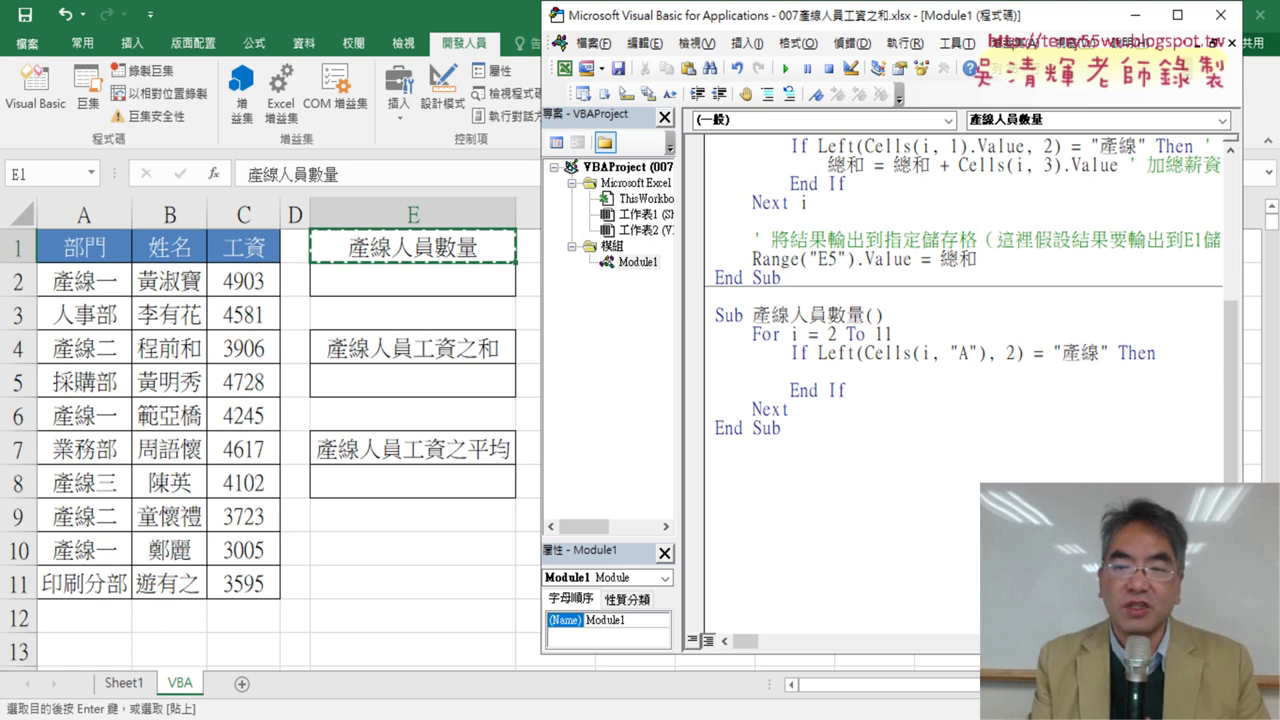
type("s")
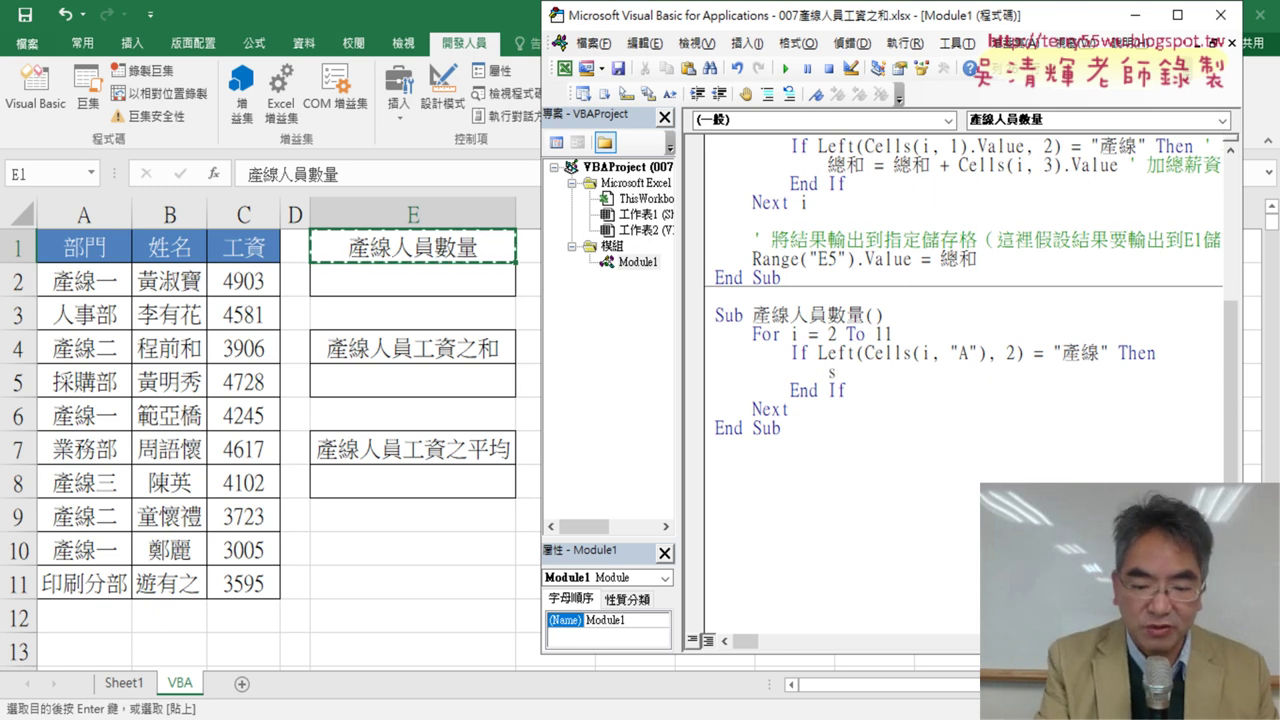
type("um")
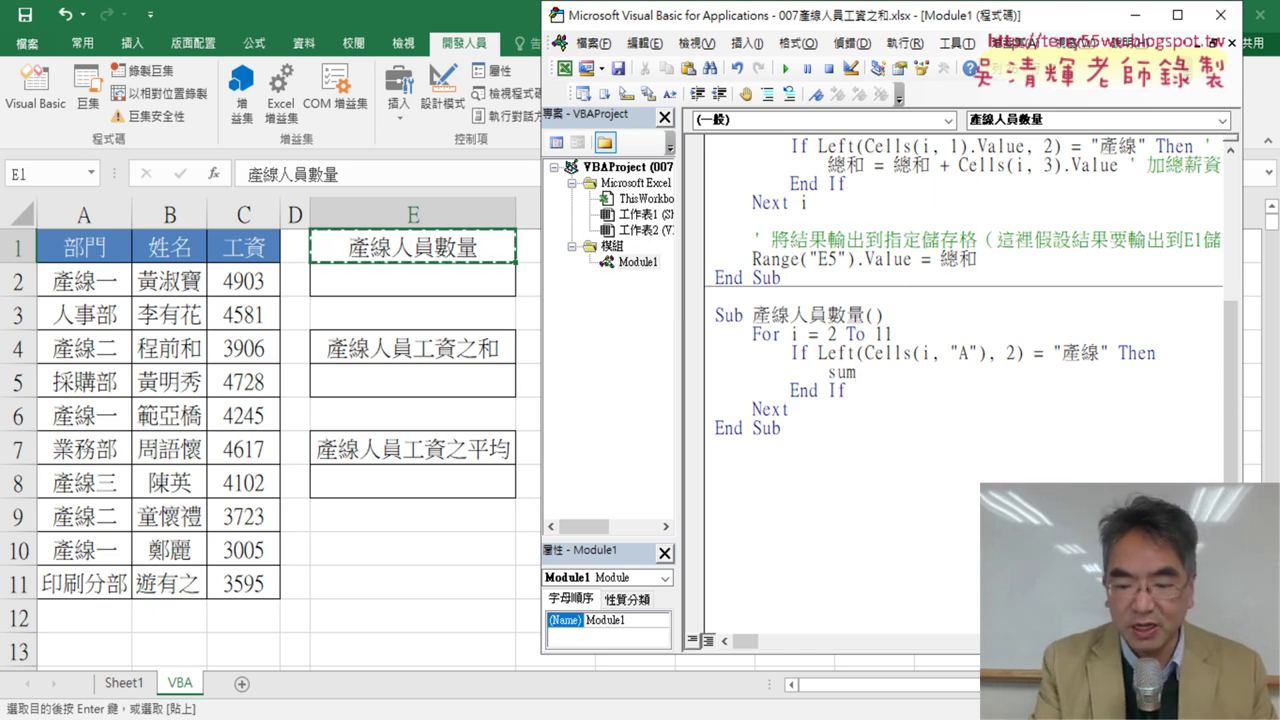
type("=s")
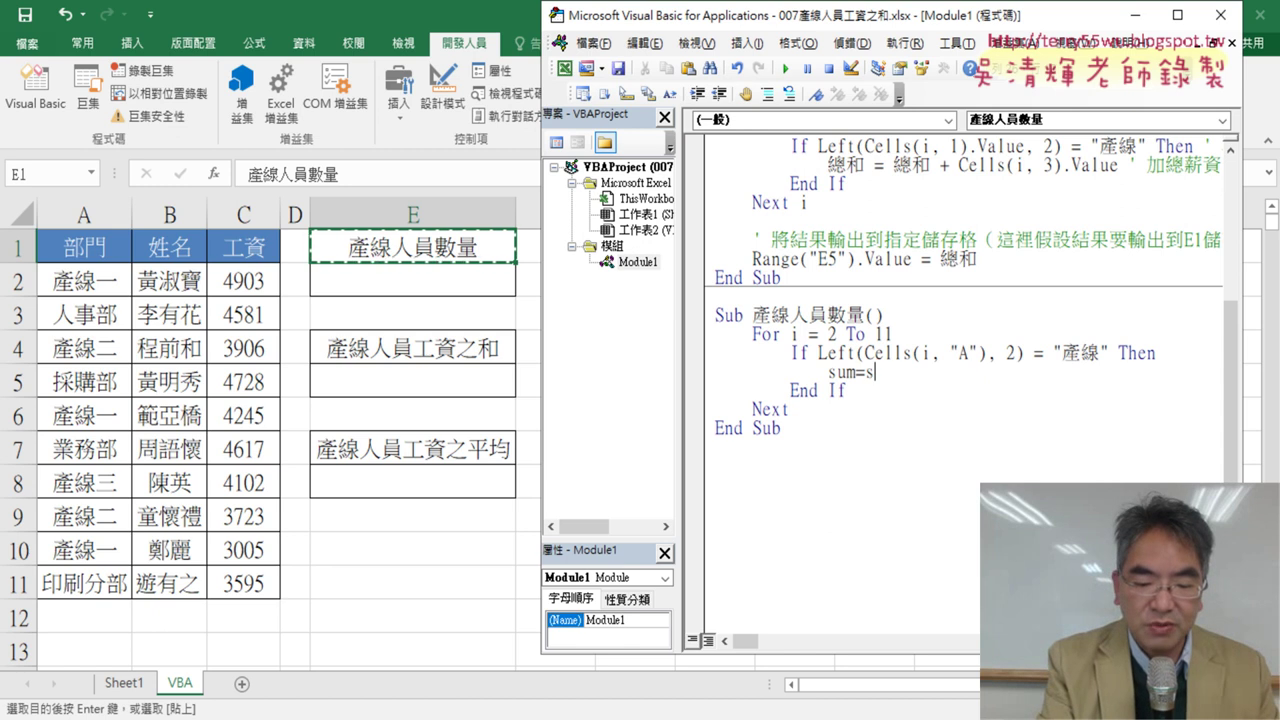
type("um")
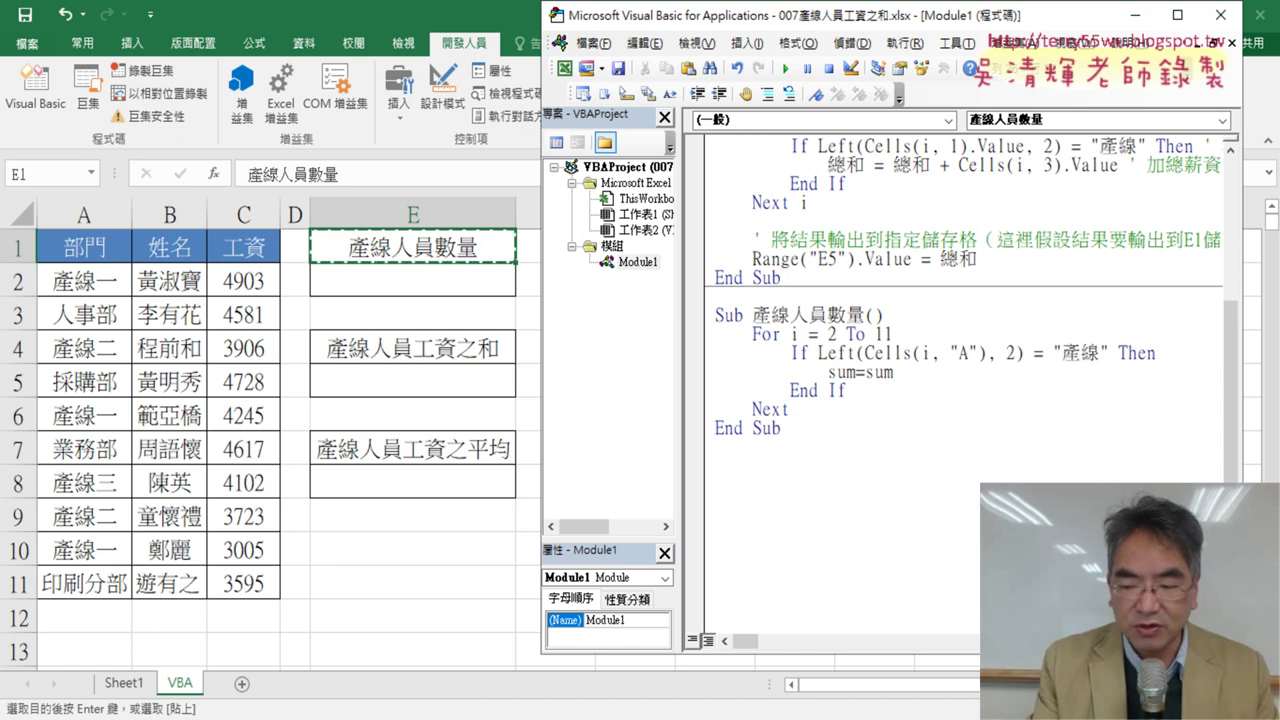
type("1")
left_click(898, 388)
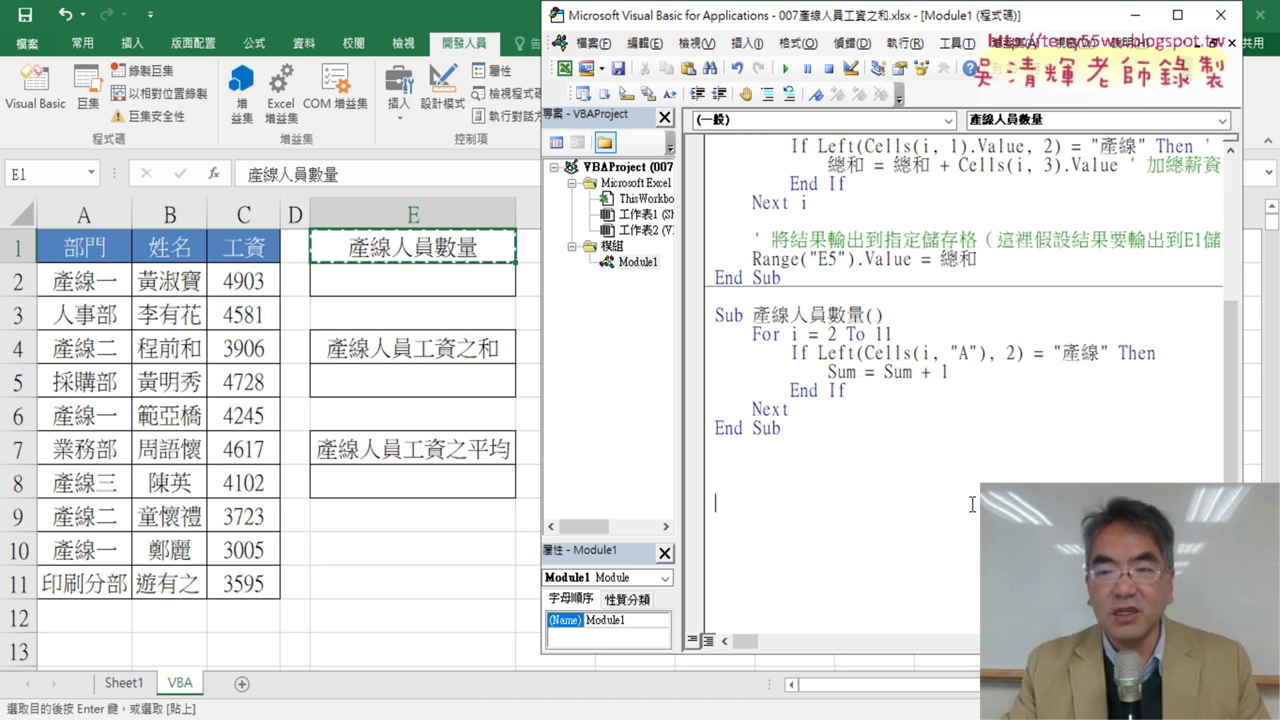
Highlight the Sum + 1 expression to explain how the counter increments
mouse_move(884, 372)
left_mouse_down()
mouse_move(953, 374)
mouse_move(912, 374)
left_mouse_up()
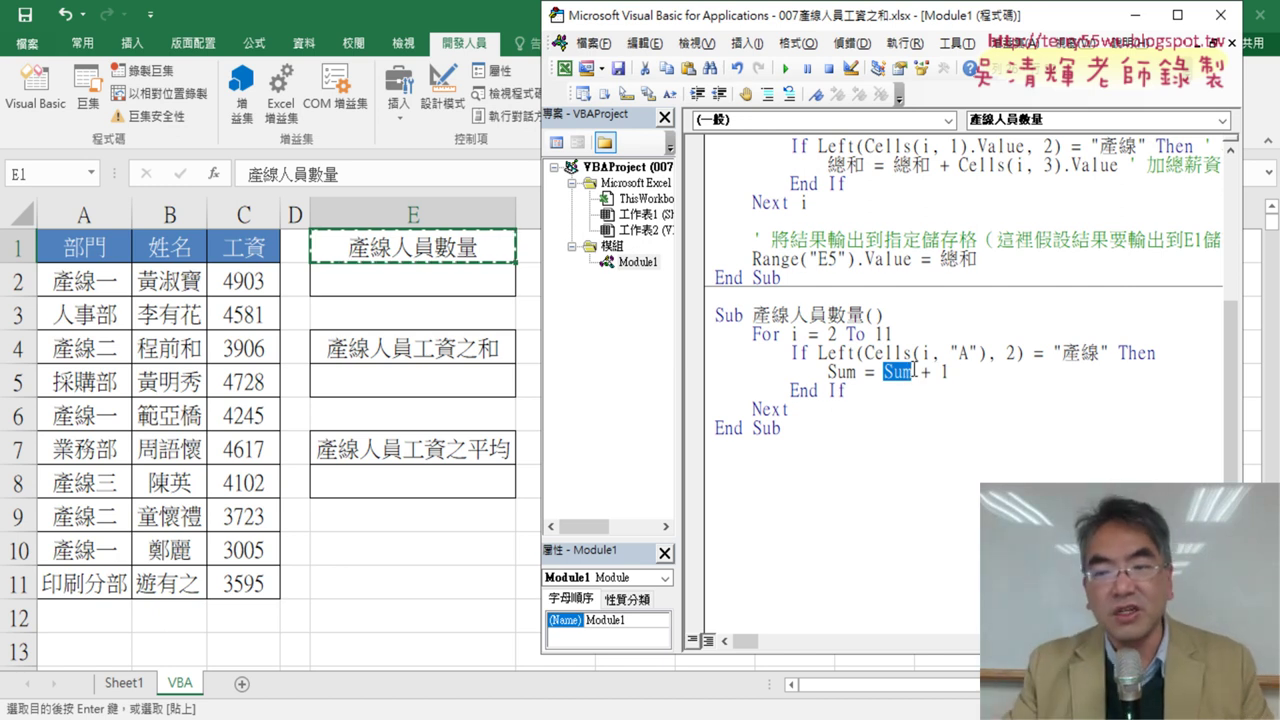
left_click_drag(952, 372, 885, 376)
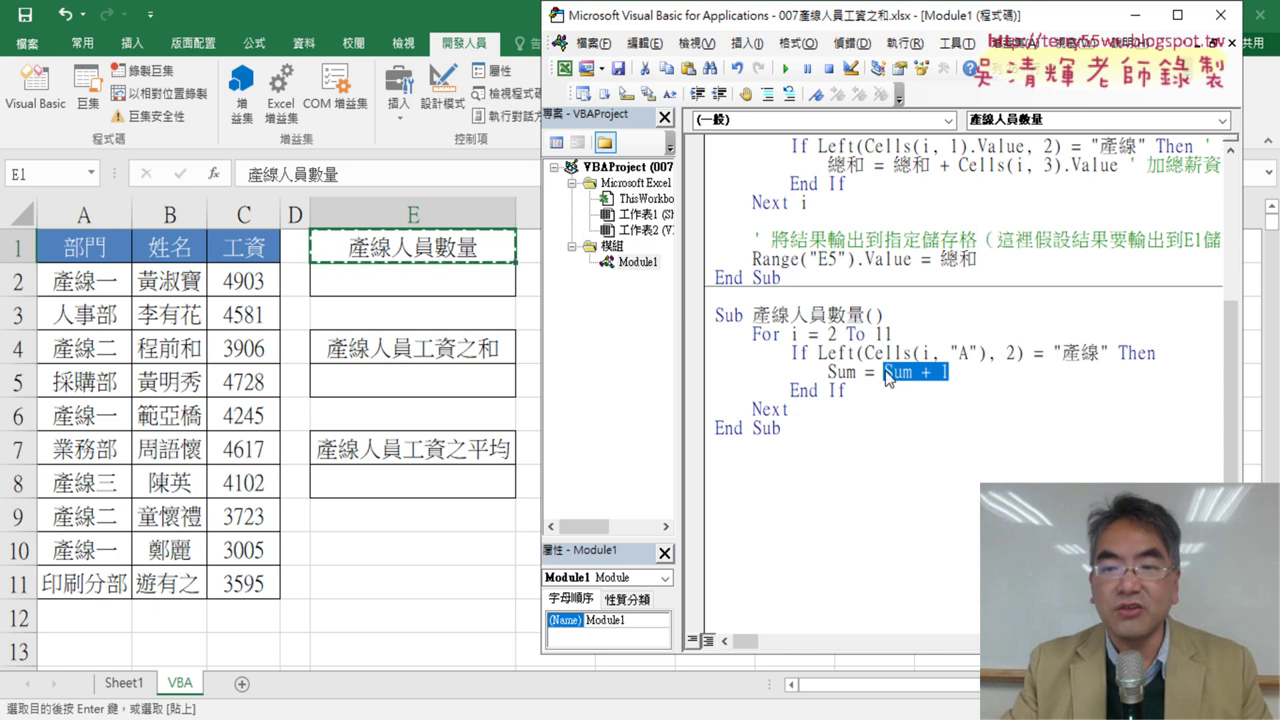
left_click(846, 372)
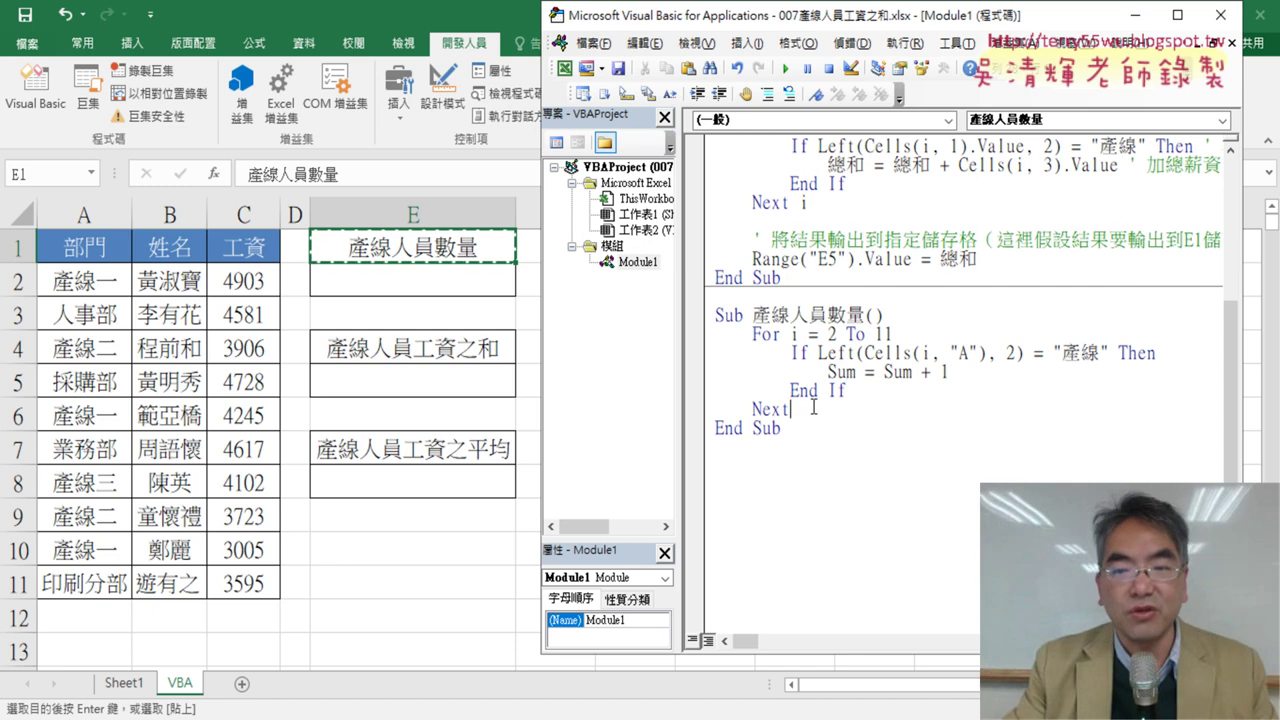
left_click_drag(916, 379, 904, 373)
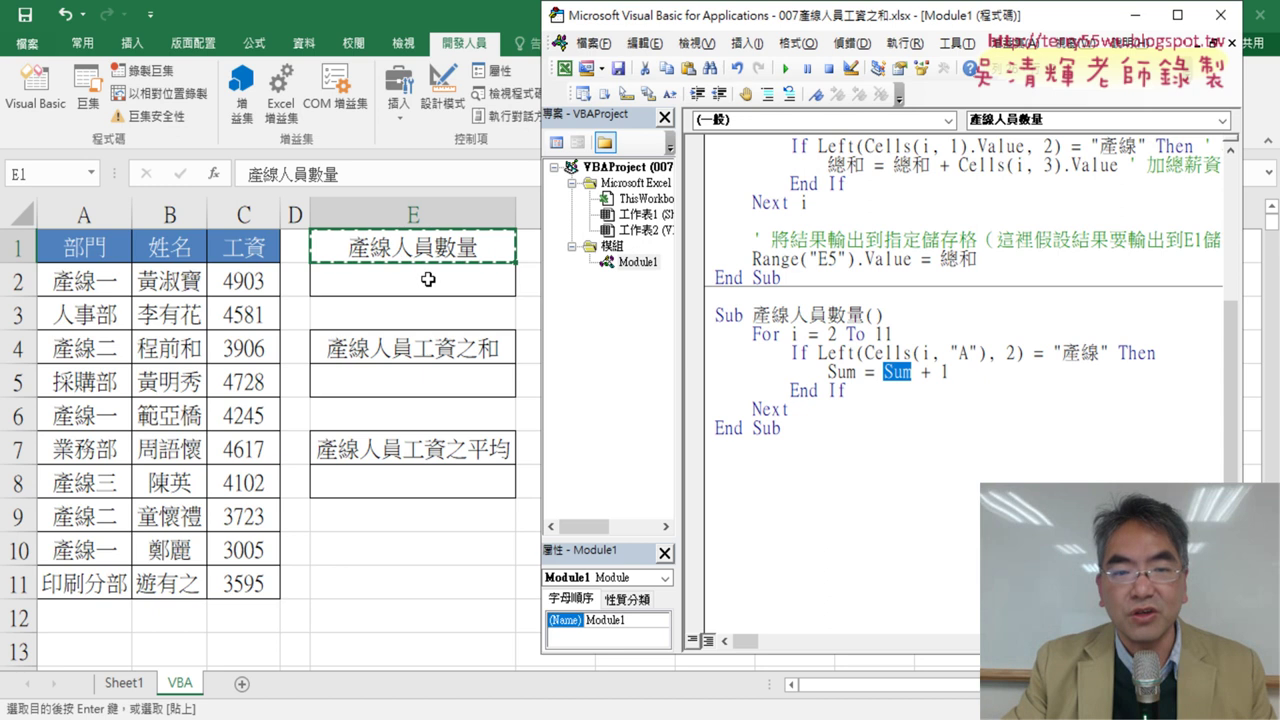
left_click(806, 408)
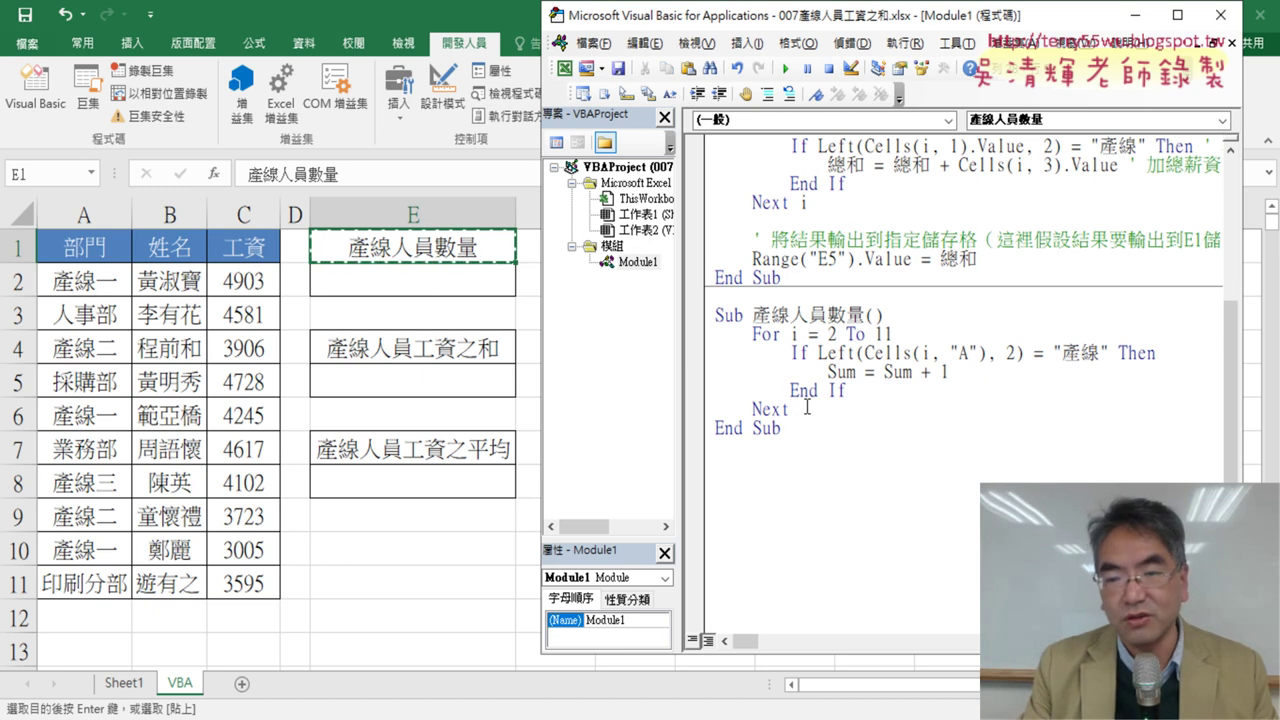
Add Range("E2") = Sum after Next to write the final count to E2
key("Return")
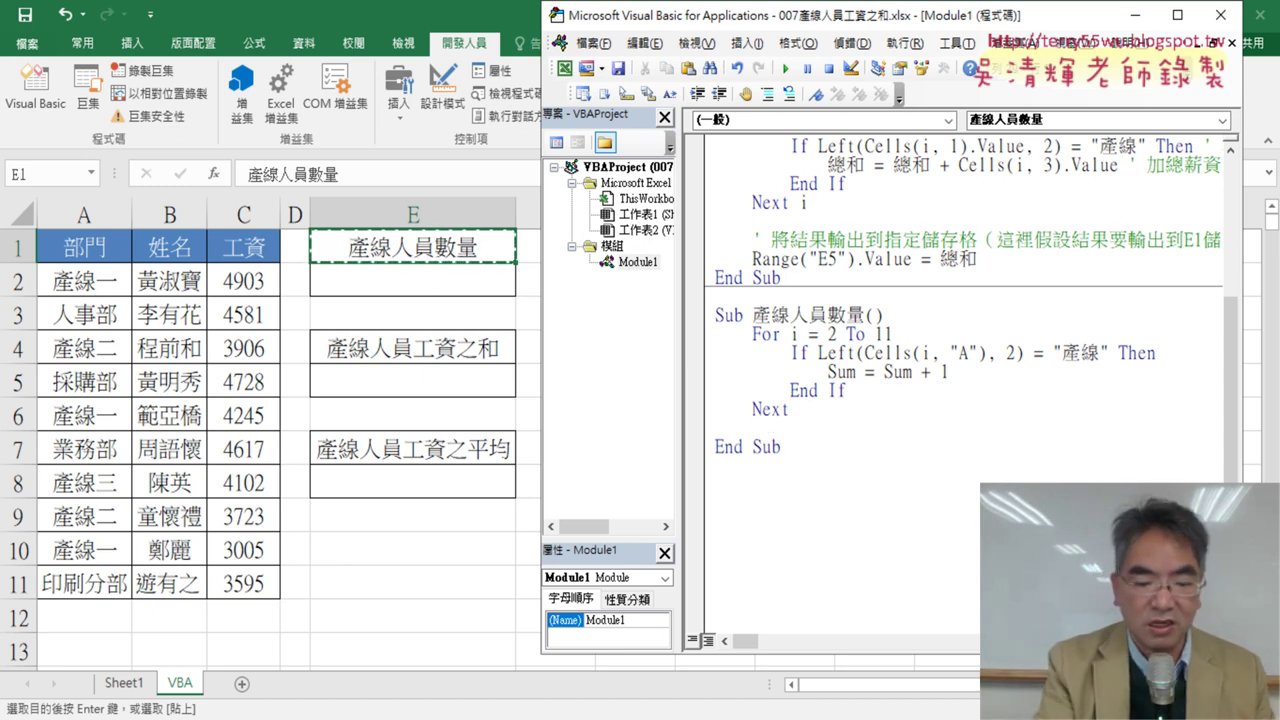
type("ra")
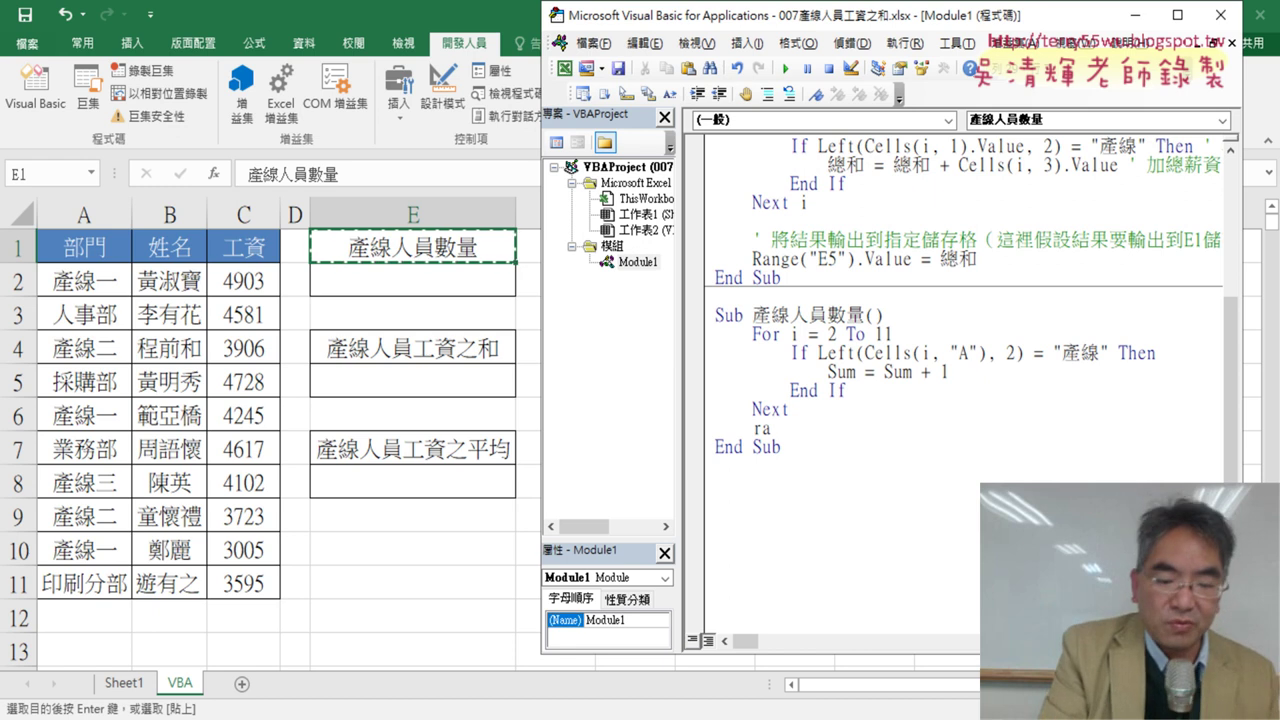
type("nge")
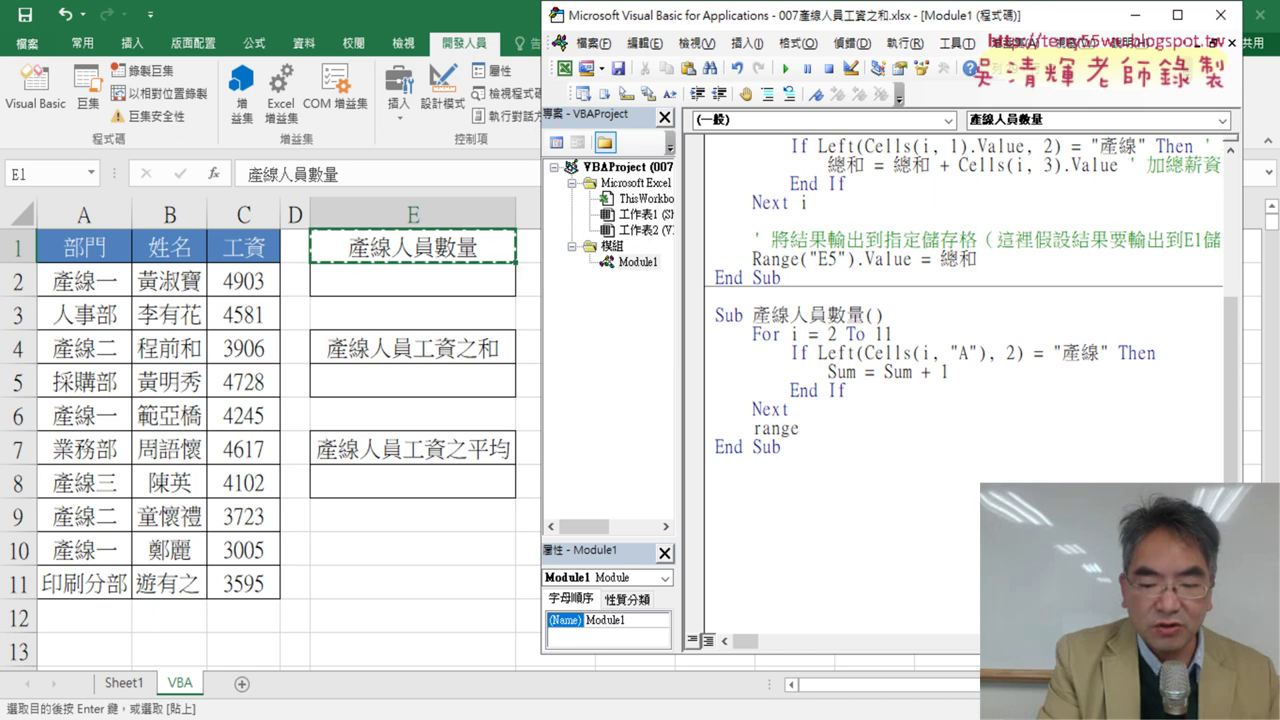
type("(\"")
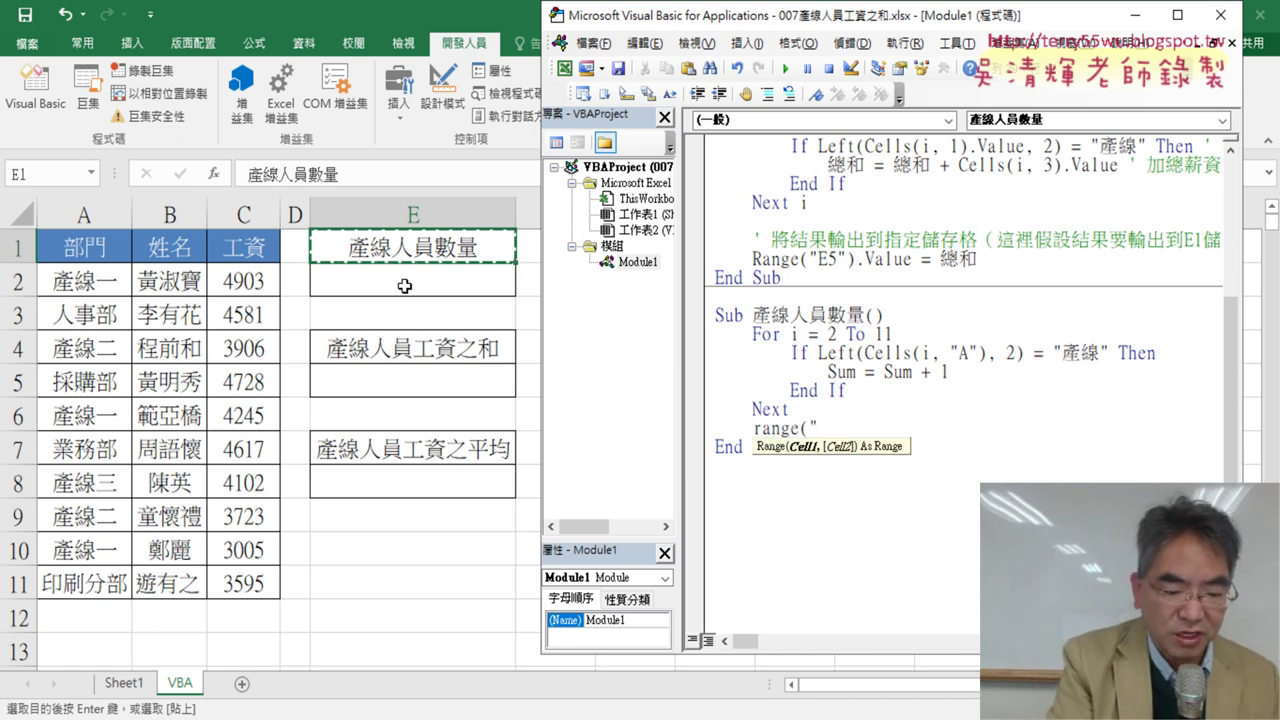
type("E2")
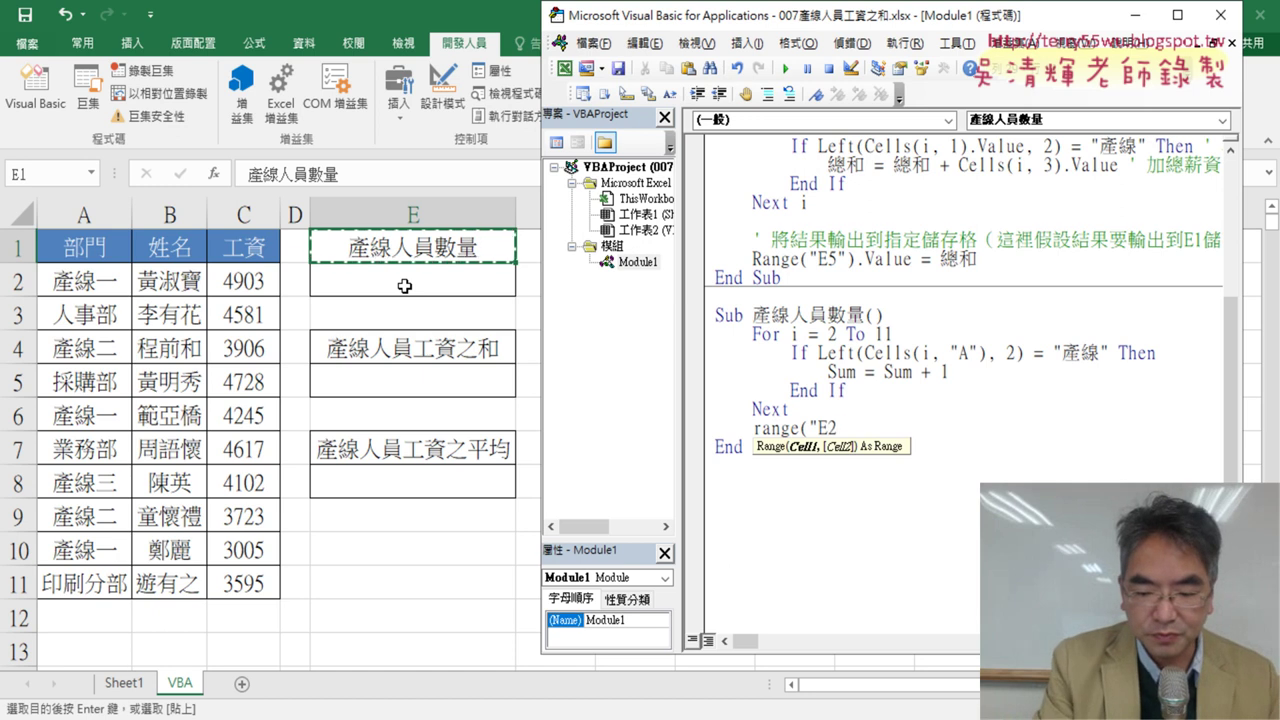
type("\")")
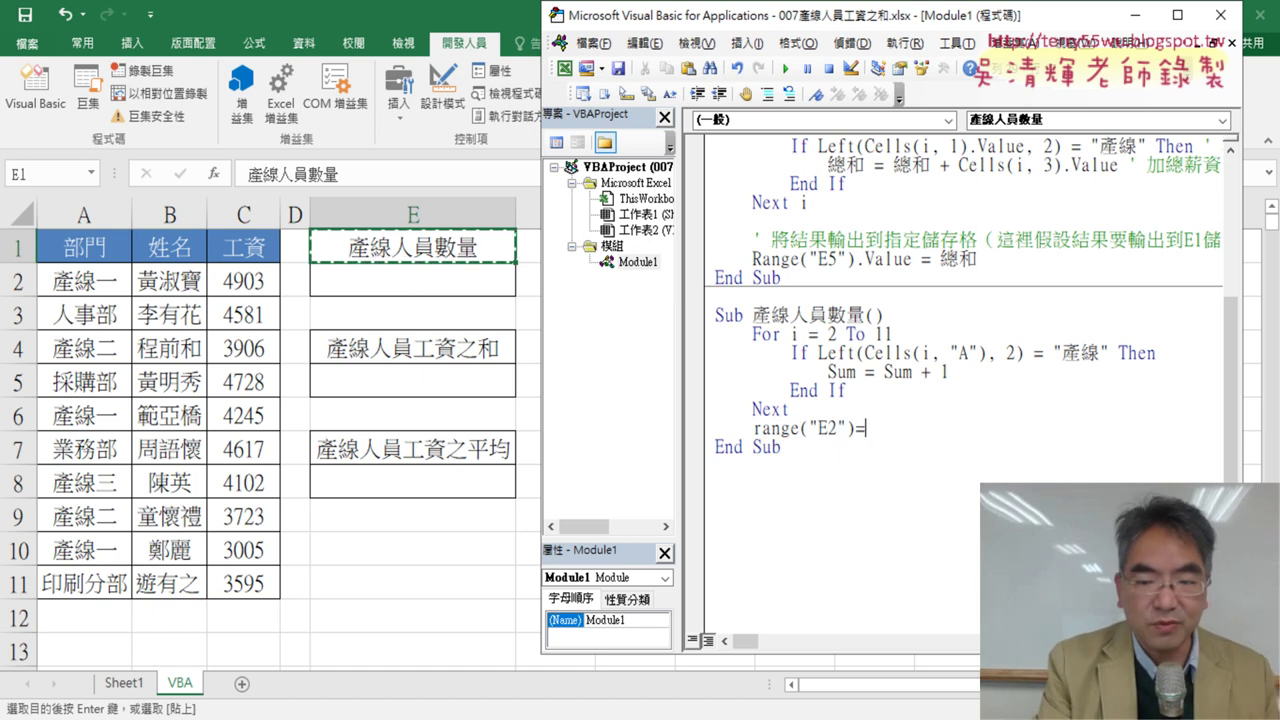
type("=su")
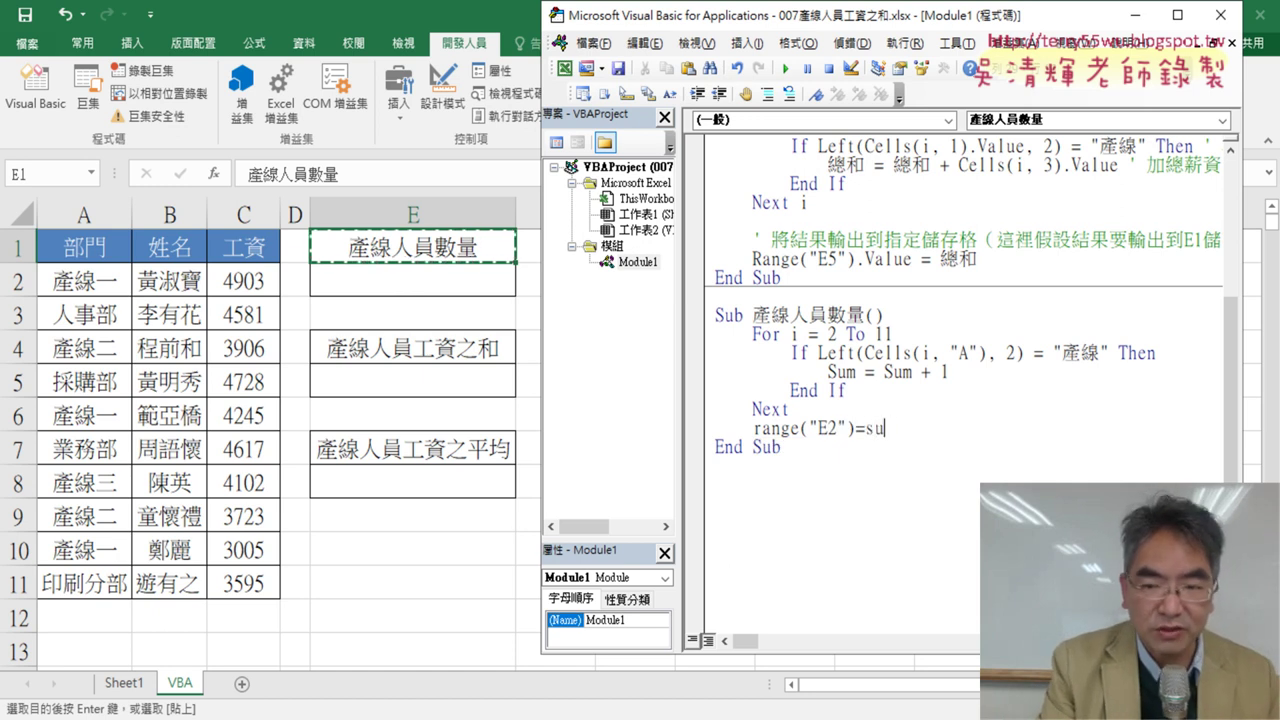
type("m")
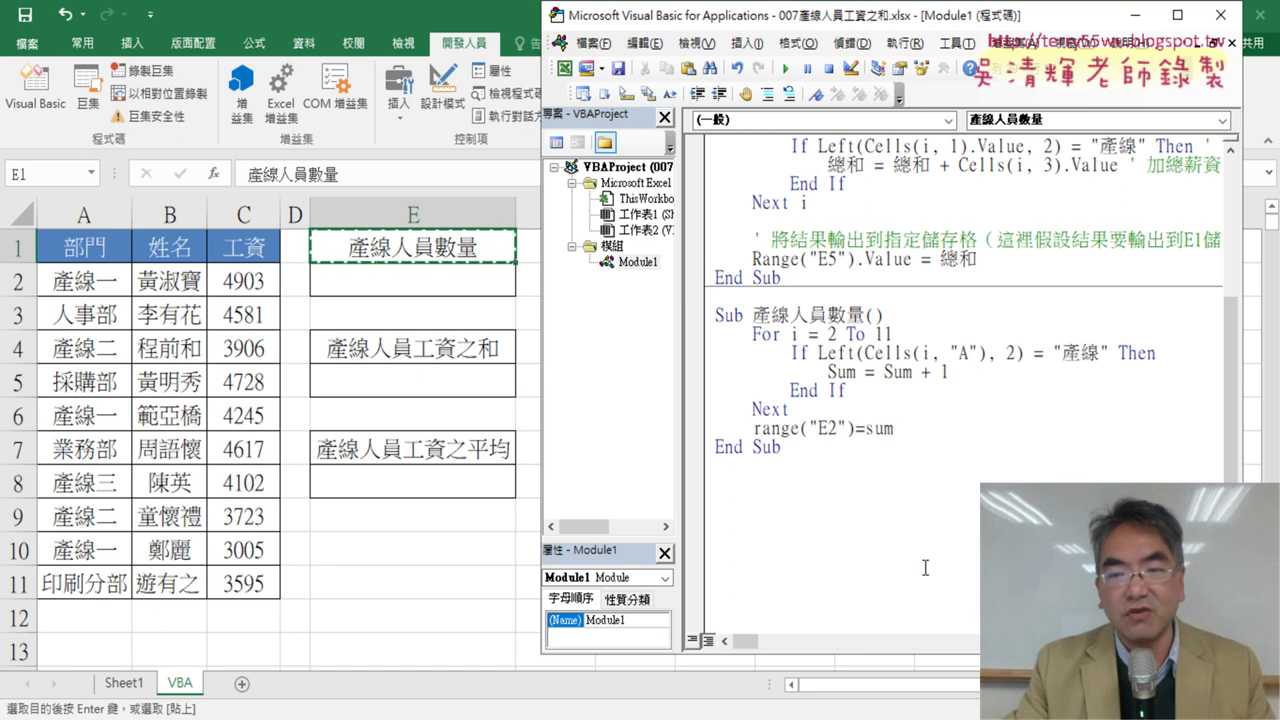
left_click(925, 567)
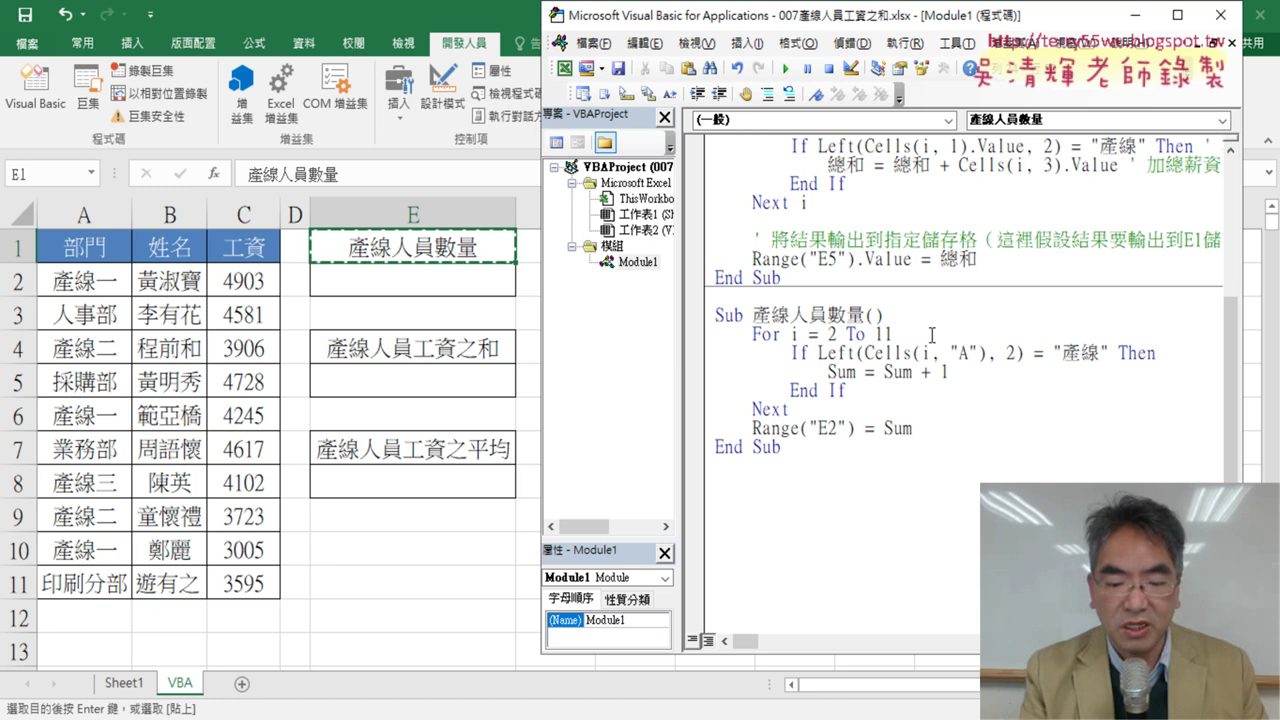
Start stepping through the macro with F8 and highlight the 產線 department test
key("F8")
key("F8")
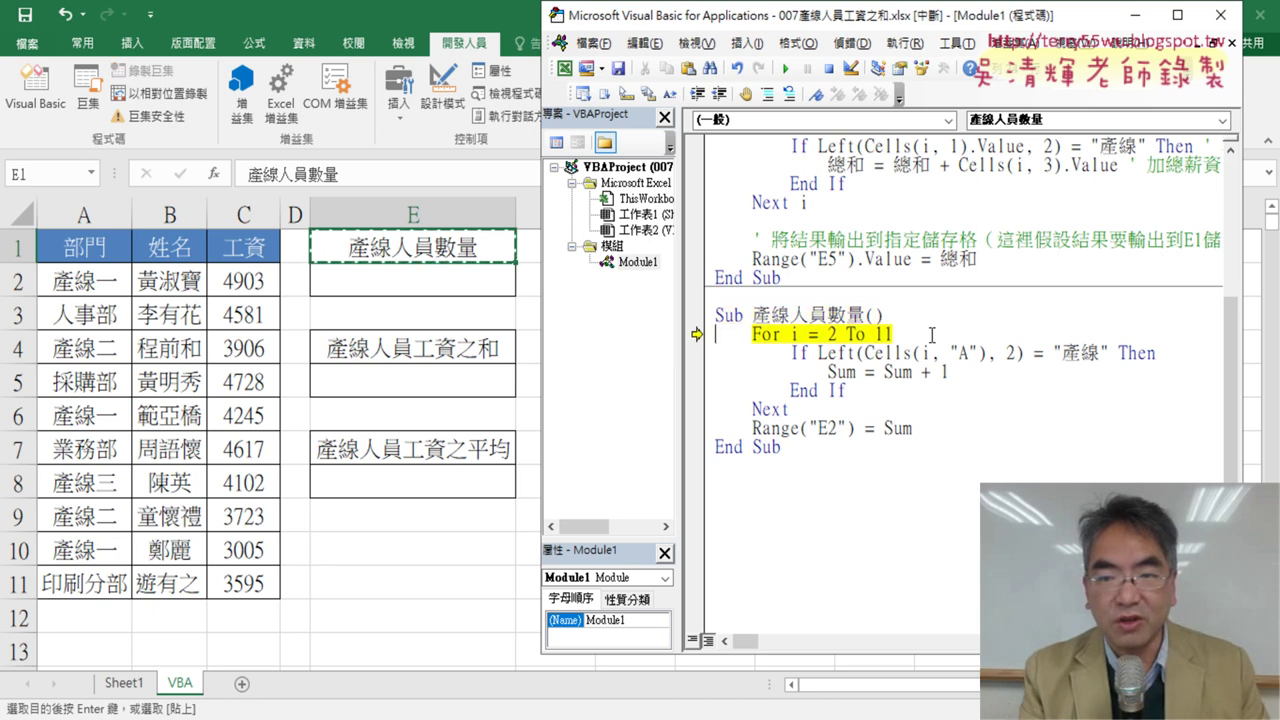
key("F8")
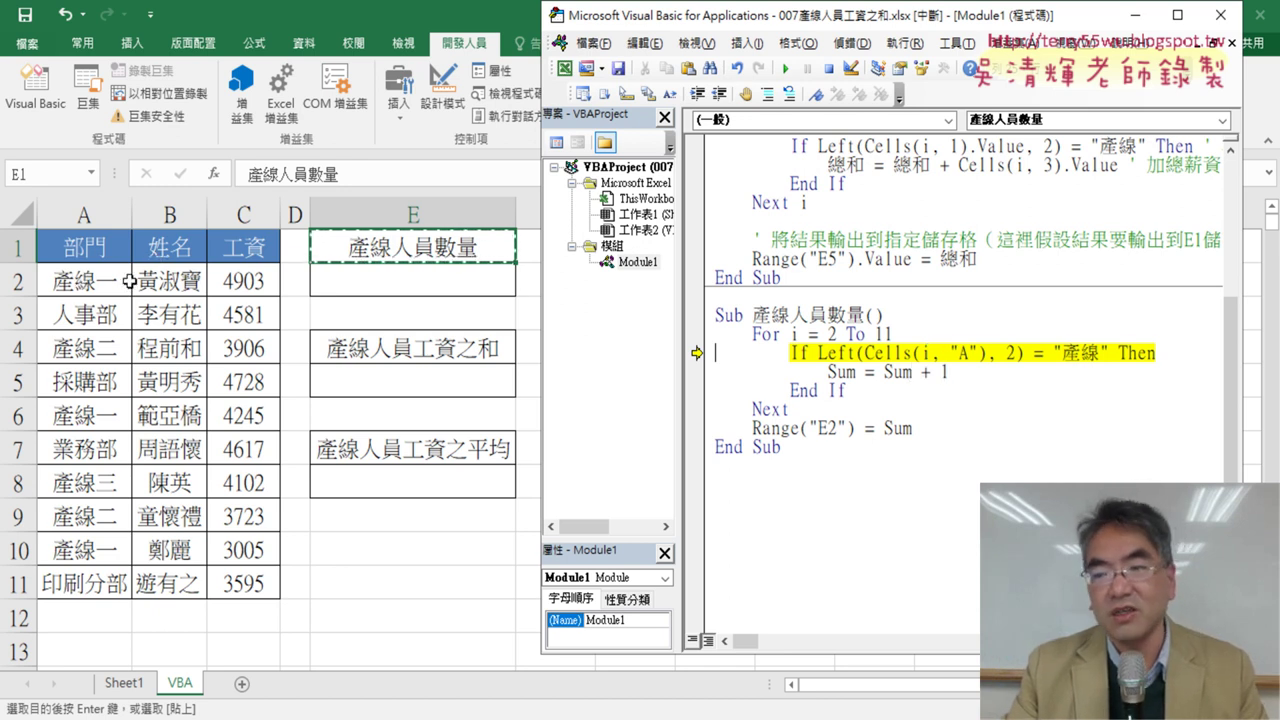
left_click_drag(819, 352, 1105, 357)
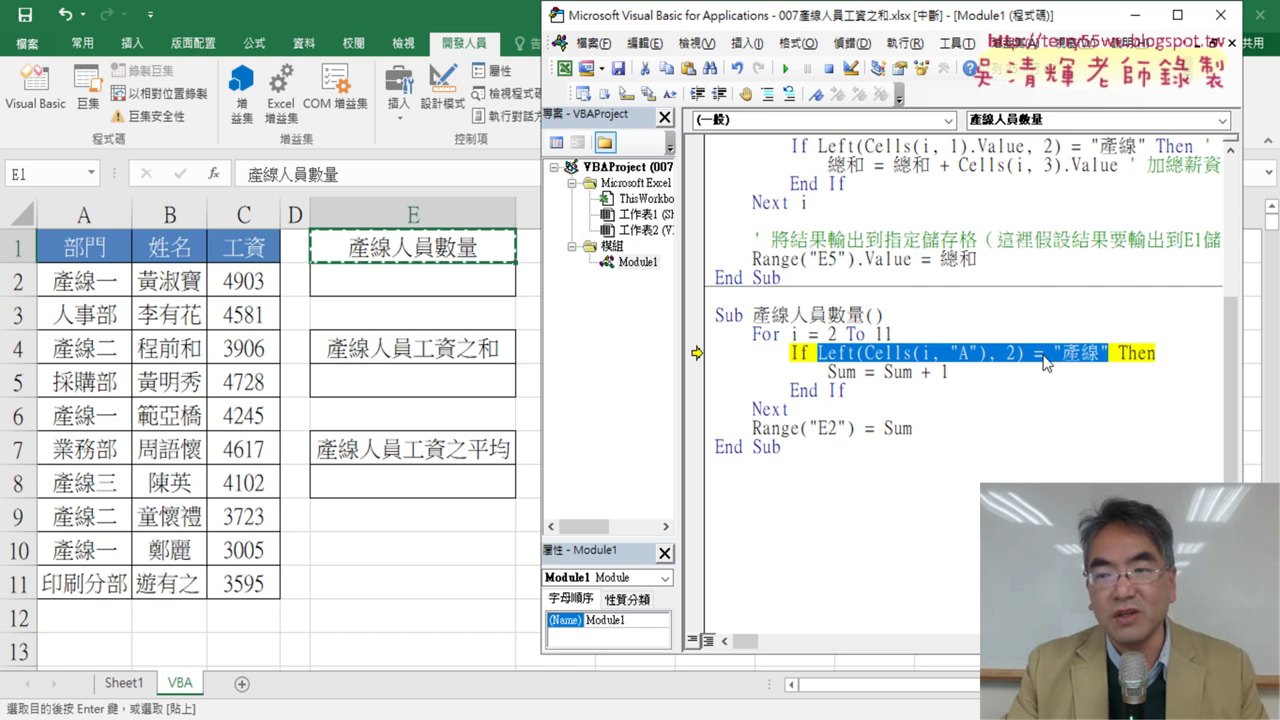
left_click(1042, 356)
mouse_move(826, 358)
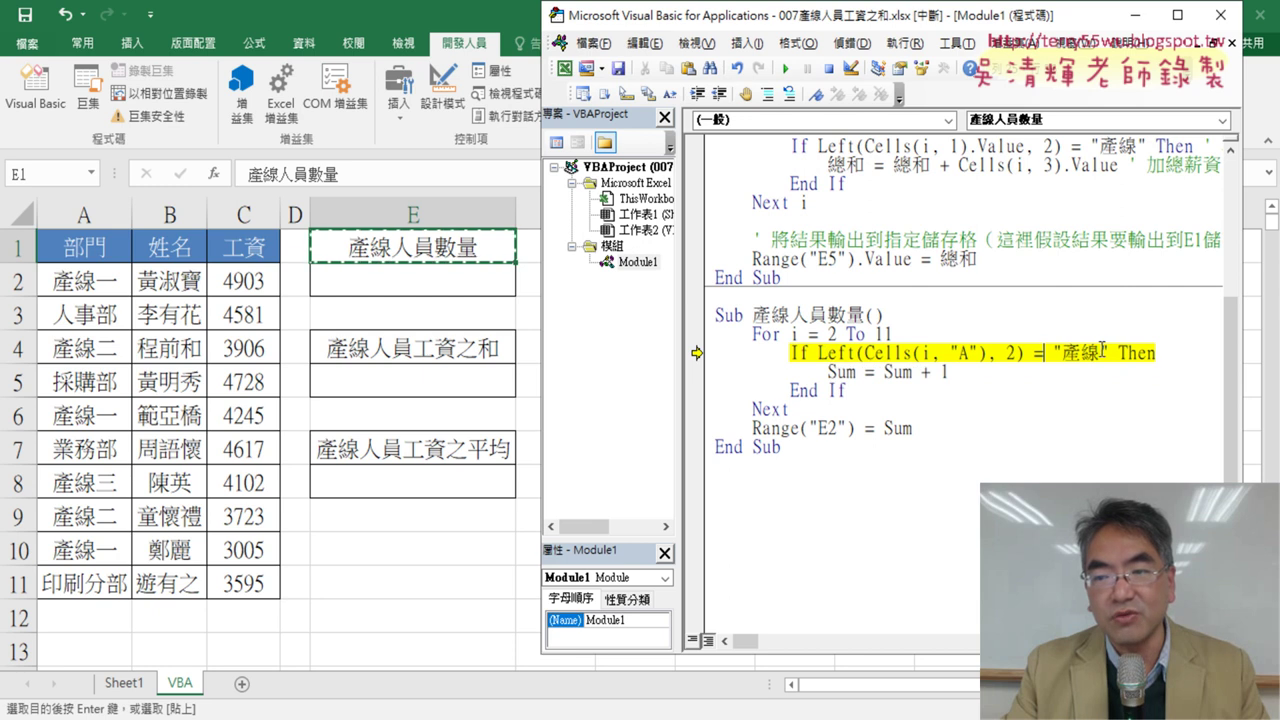
left_click_drag(1104, 352, 818, 352)
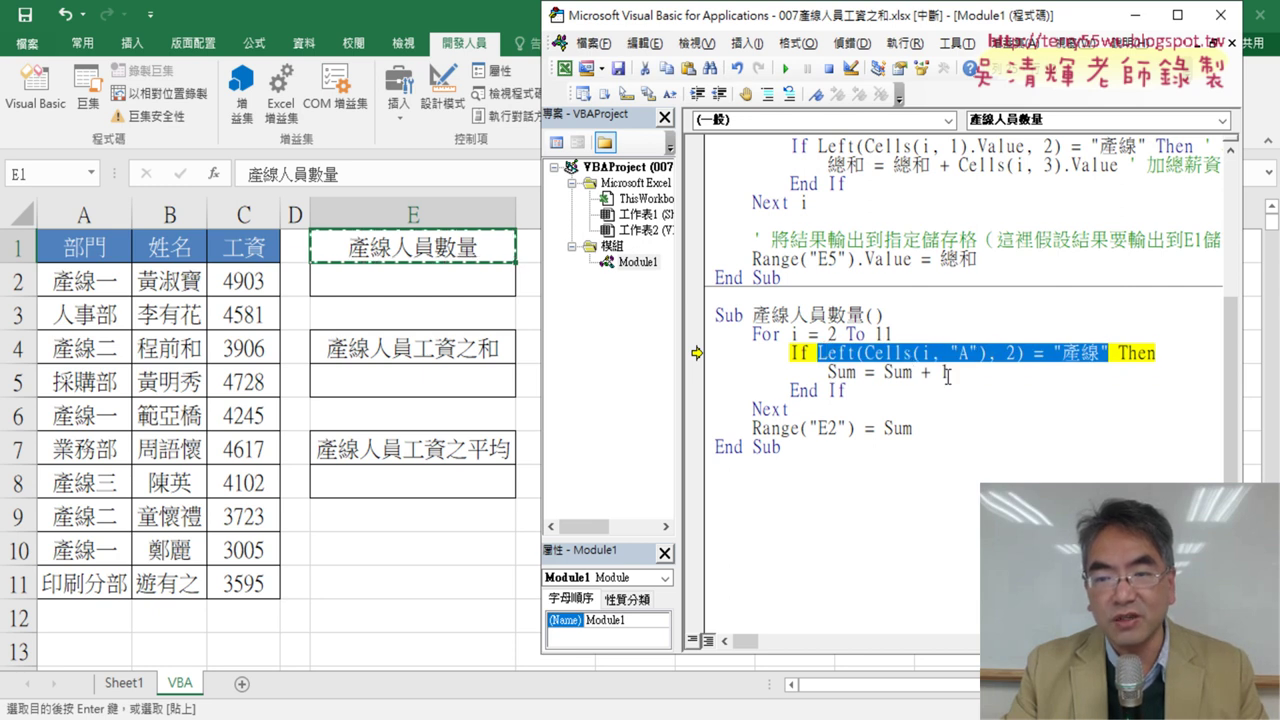
left_click_drag(948, 372, 848, 374)
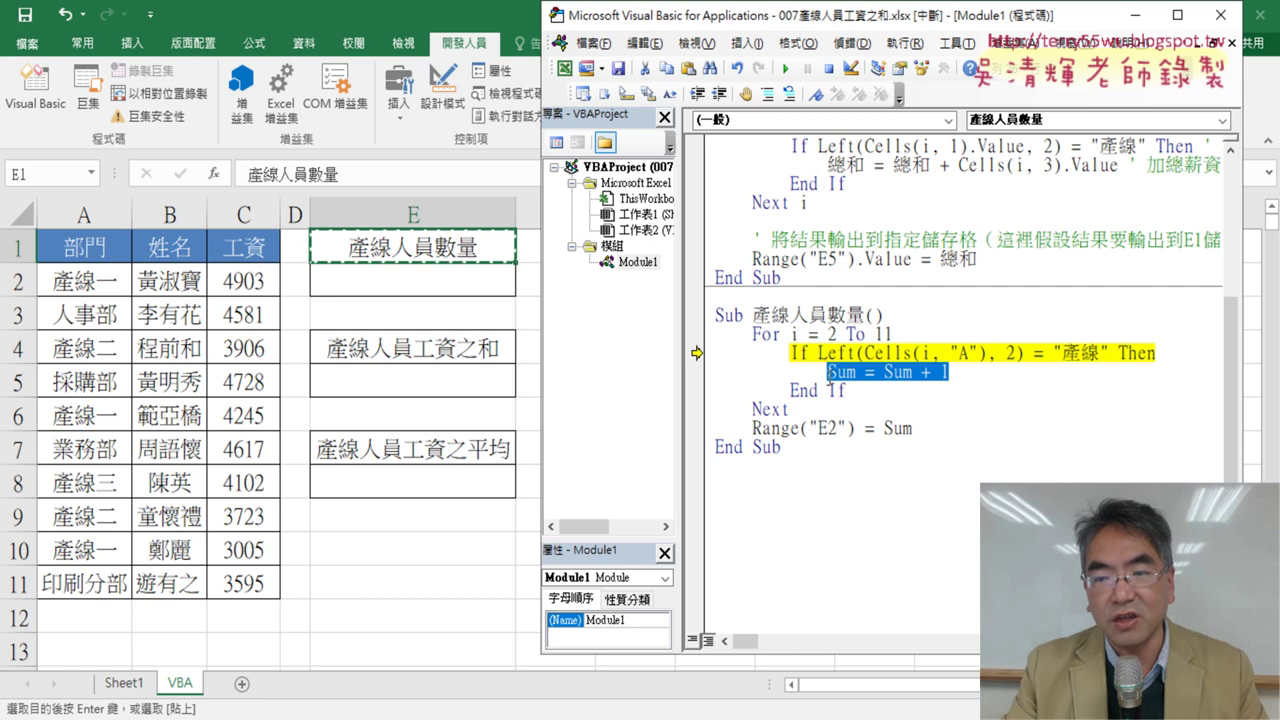
left_click(962, 372)
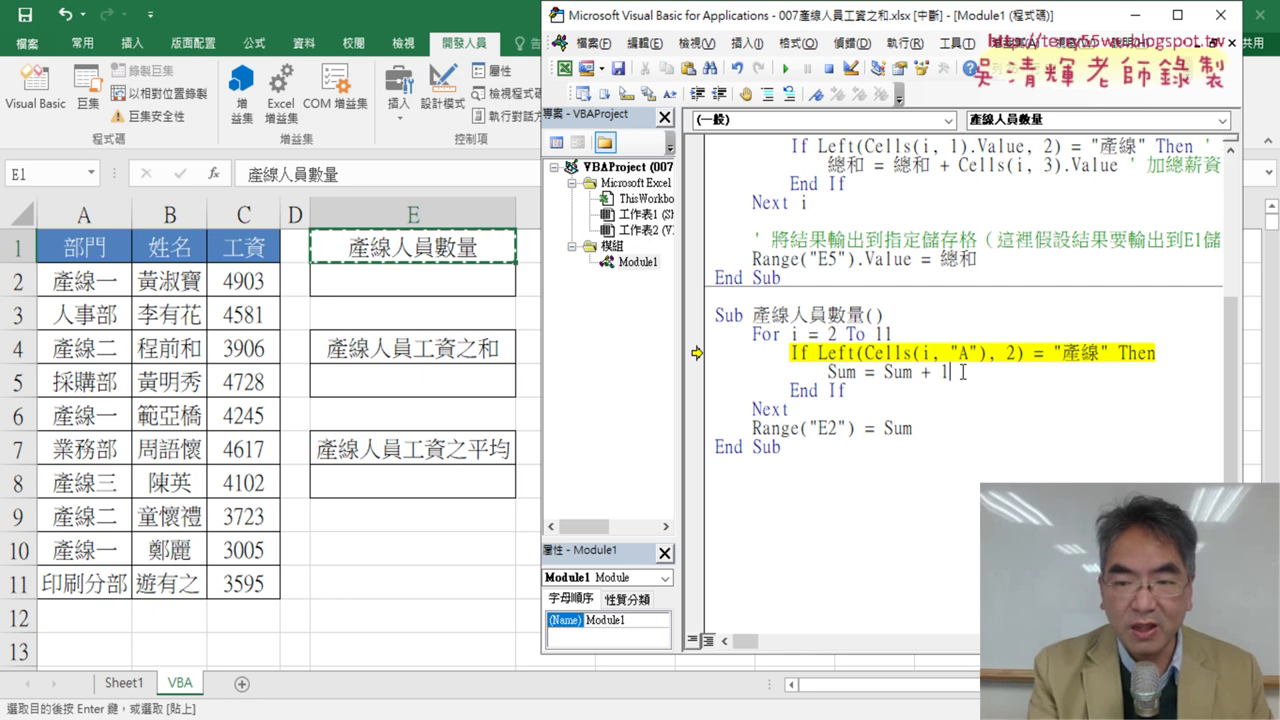
Step through the counter line for the first 產線 row, bringing Sum to 1
key("F8")
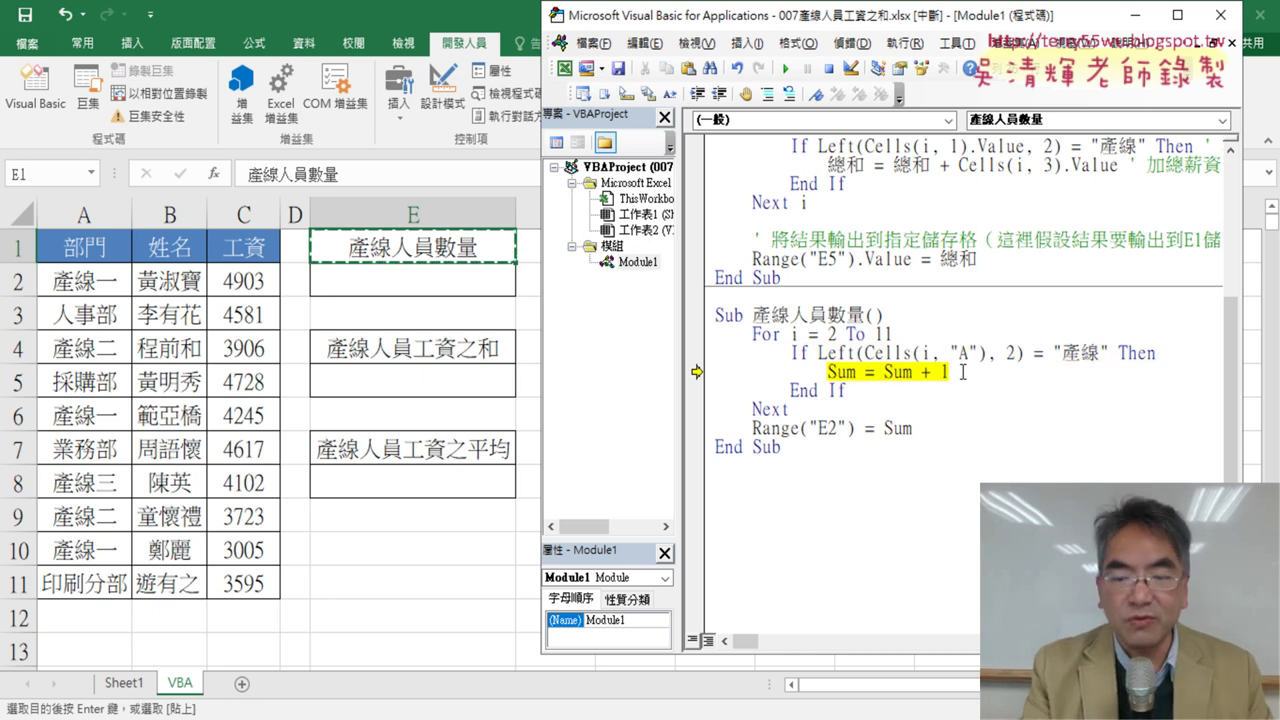
mouse_move(902, 377)
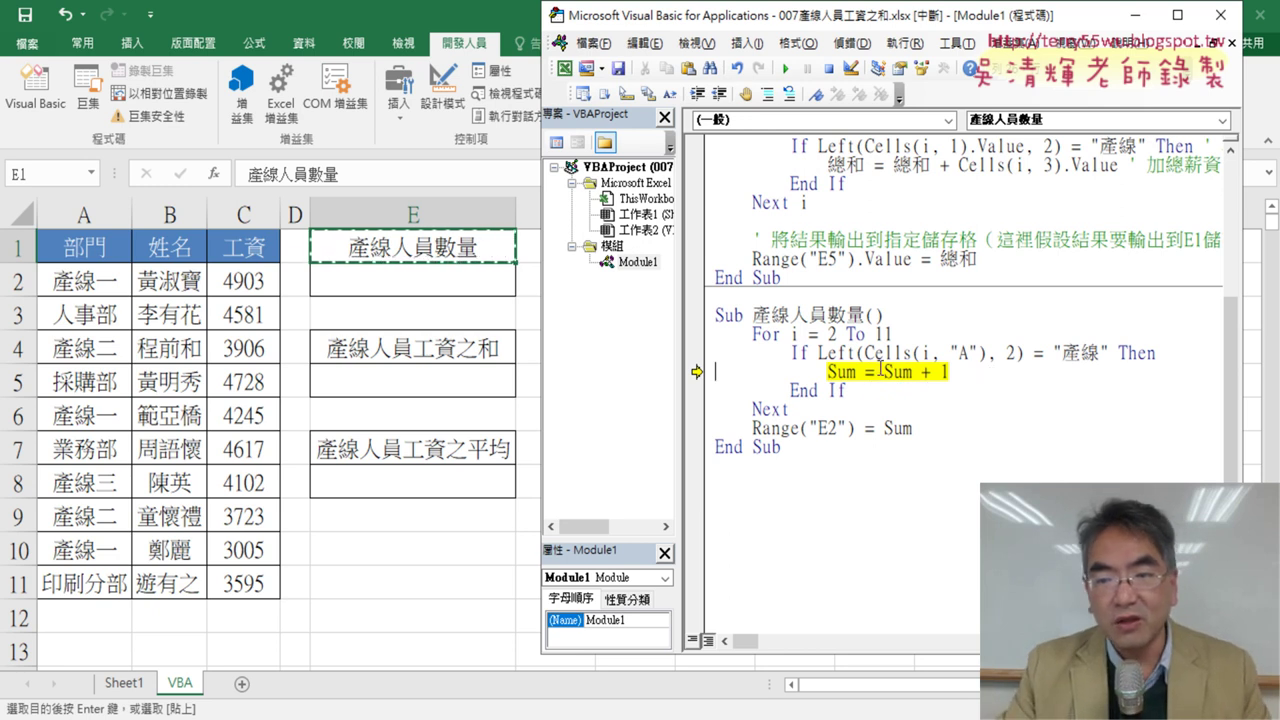
left_click_drag(887, 377, 904, 372)
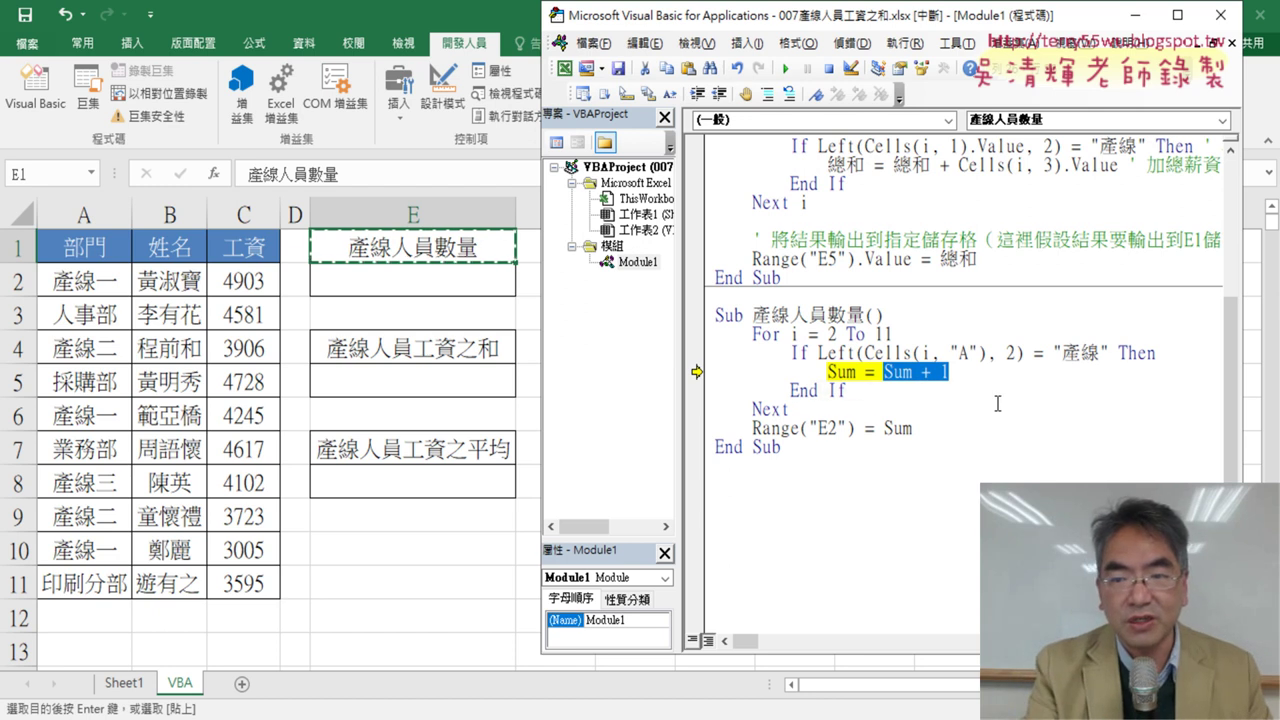
key("F8")
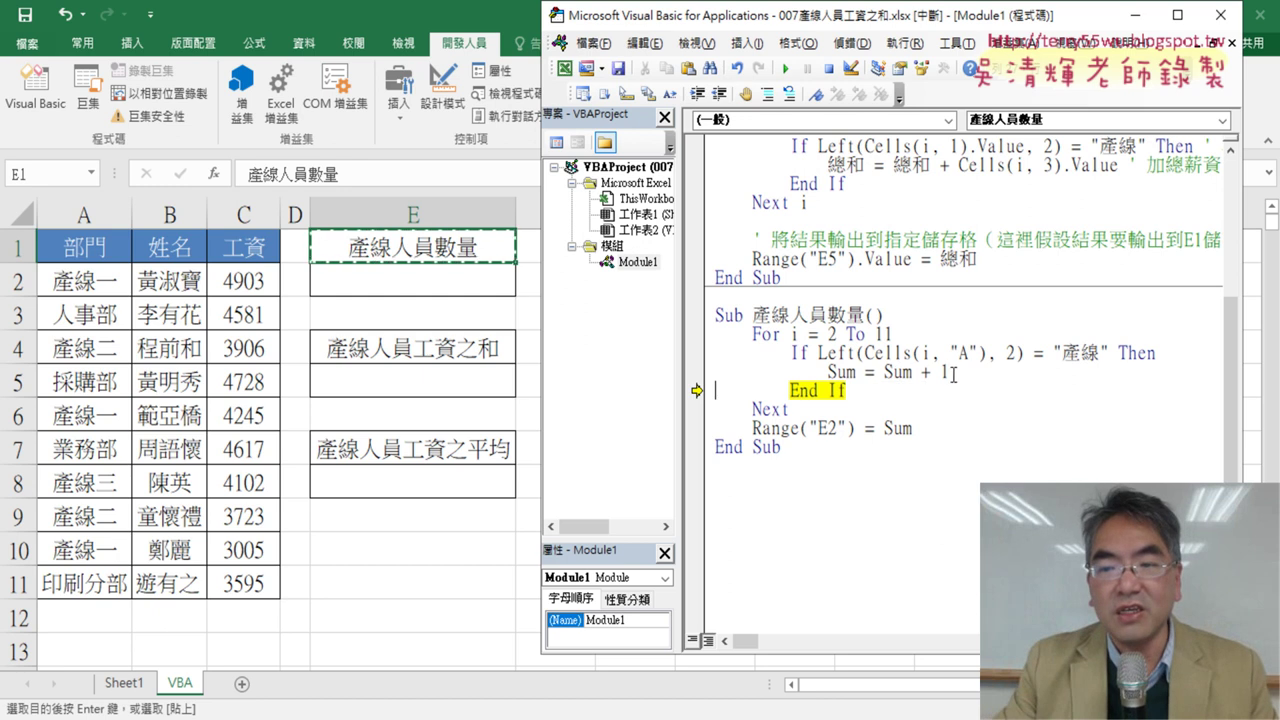
left_click_drag(952, 372, 886, 373)
left_click(848, 372)
mouse_move(845, 372)
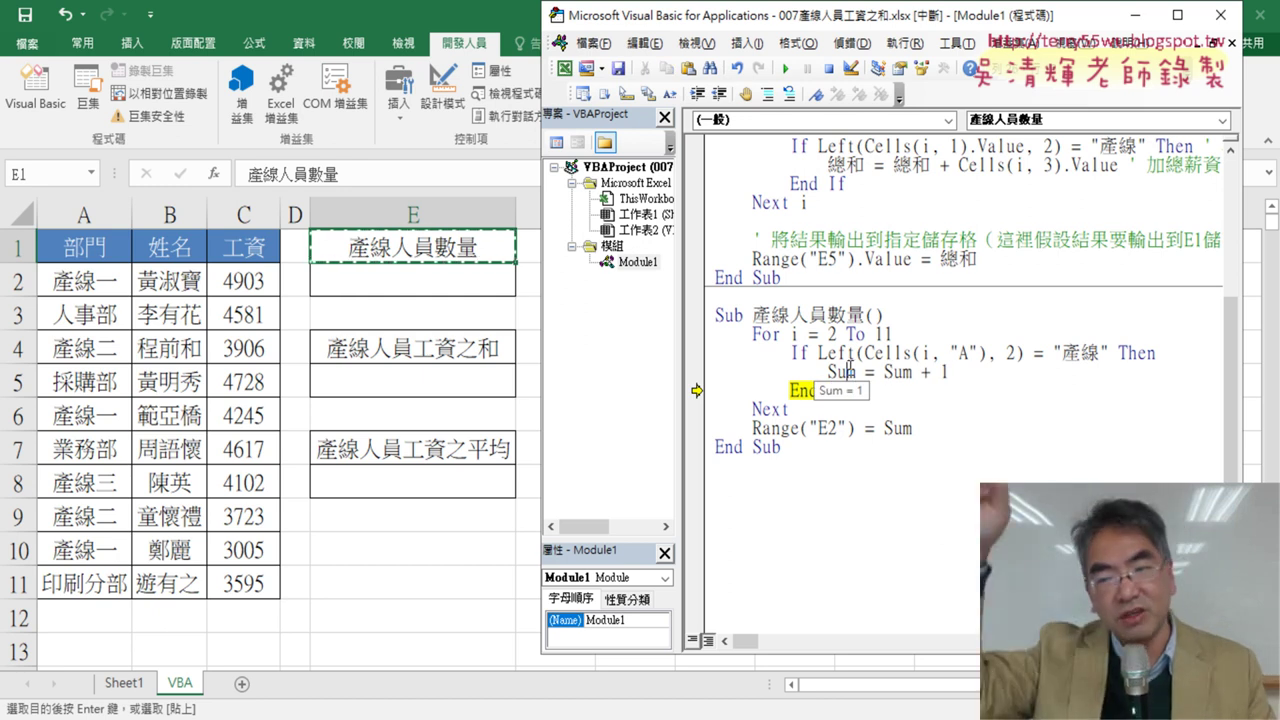
Step past the If block, skipping the counter for the 人事部 row
key("F8")
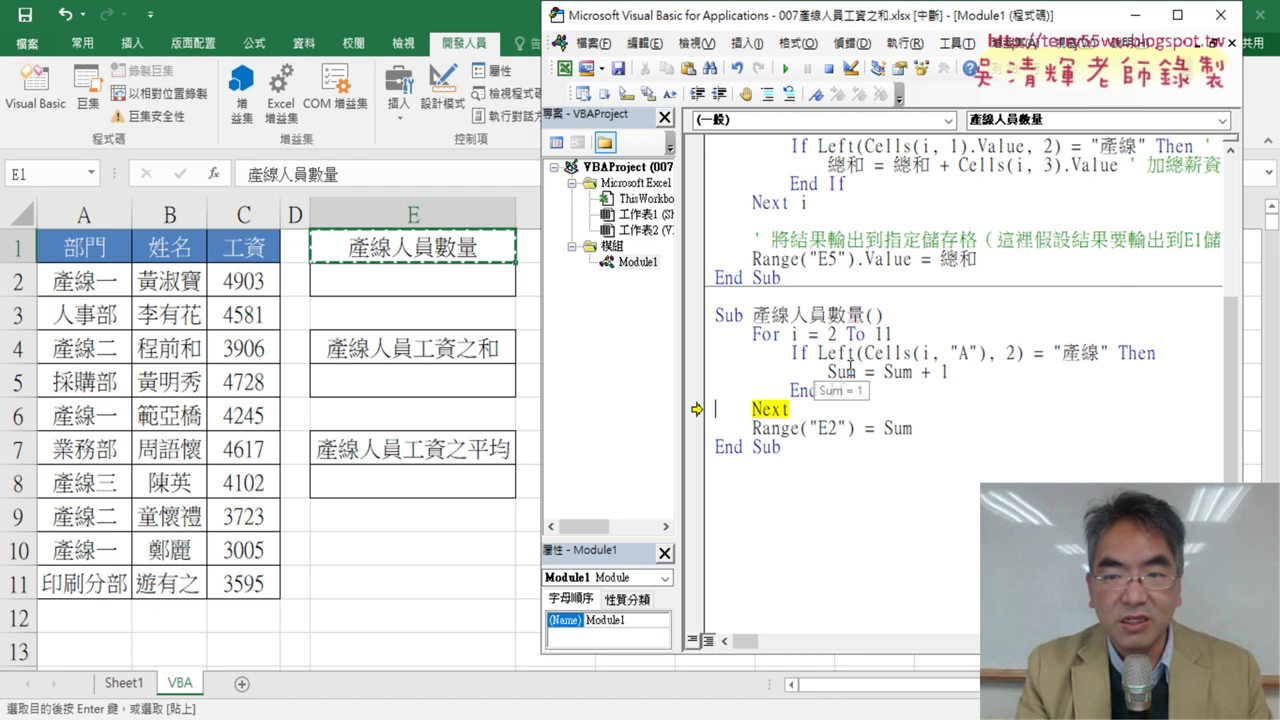
key("F8")
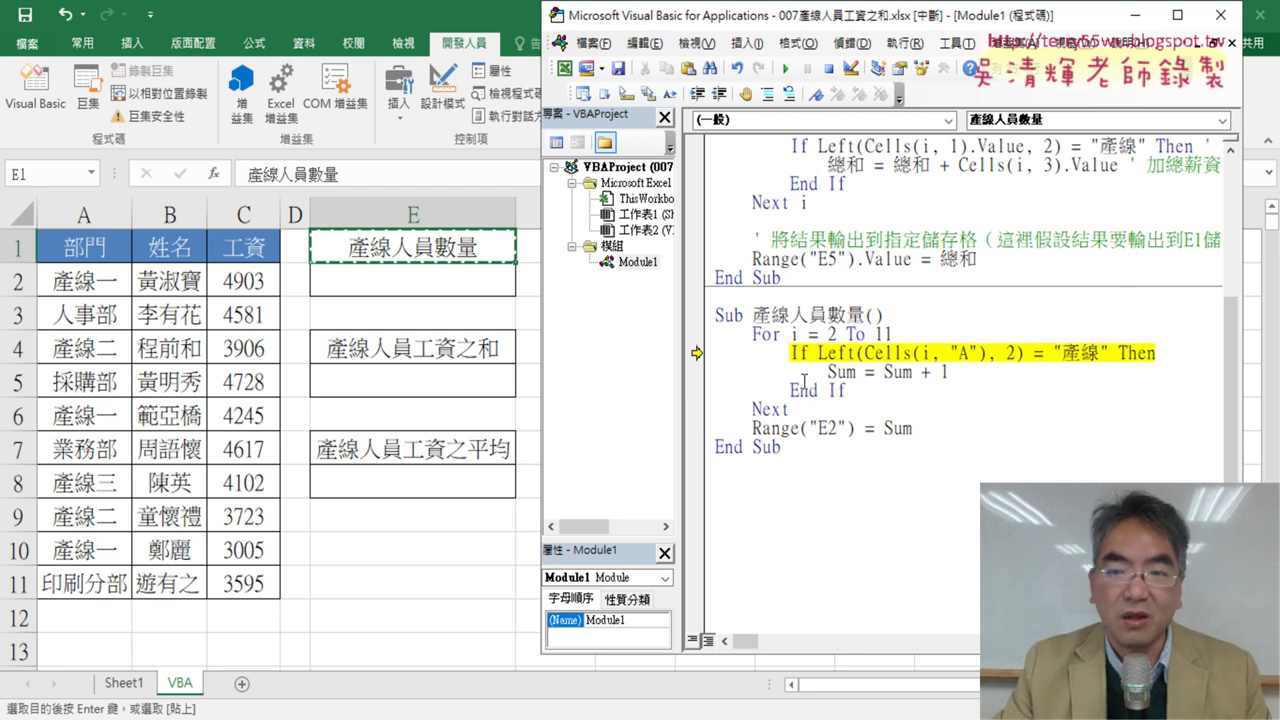
mouse_move(870, 353)
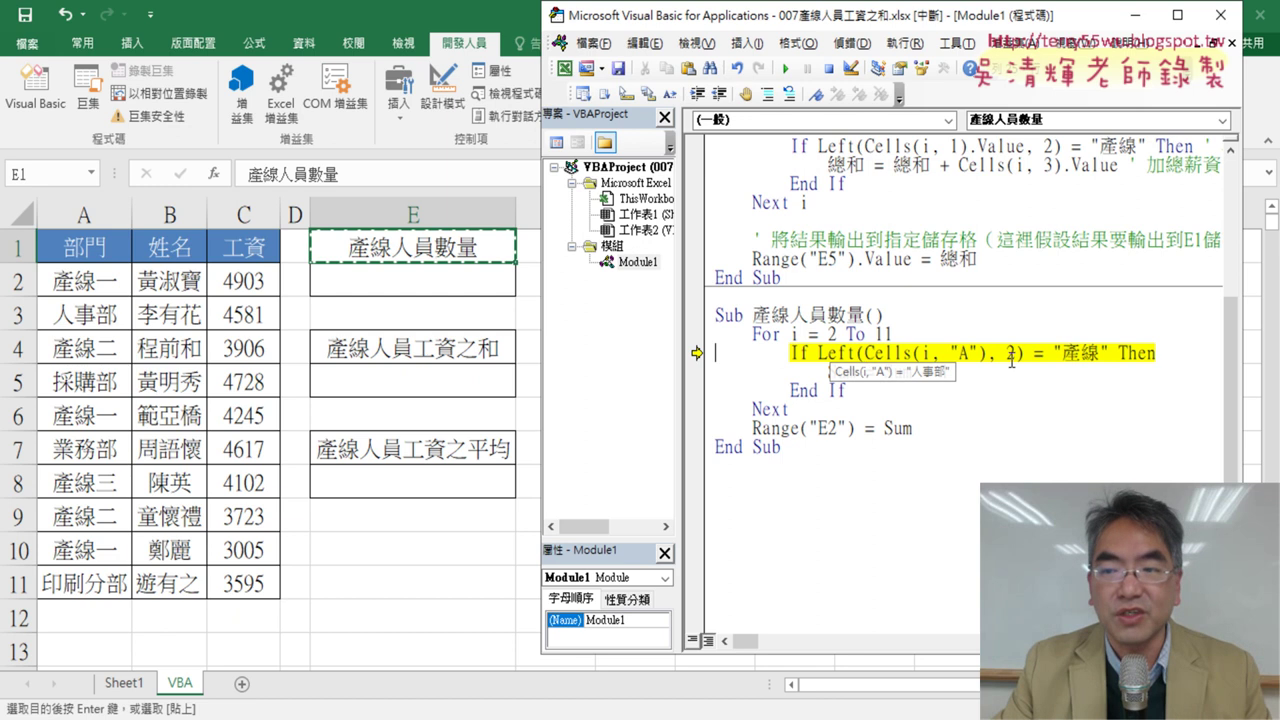
key("F8")
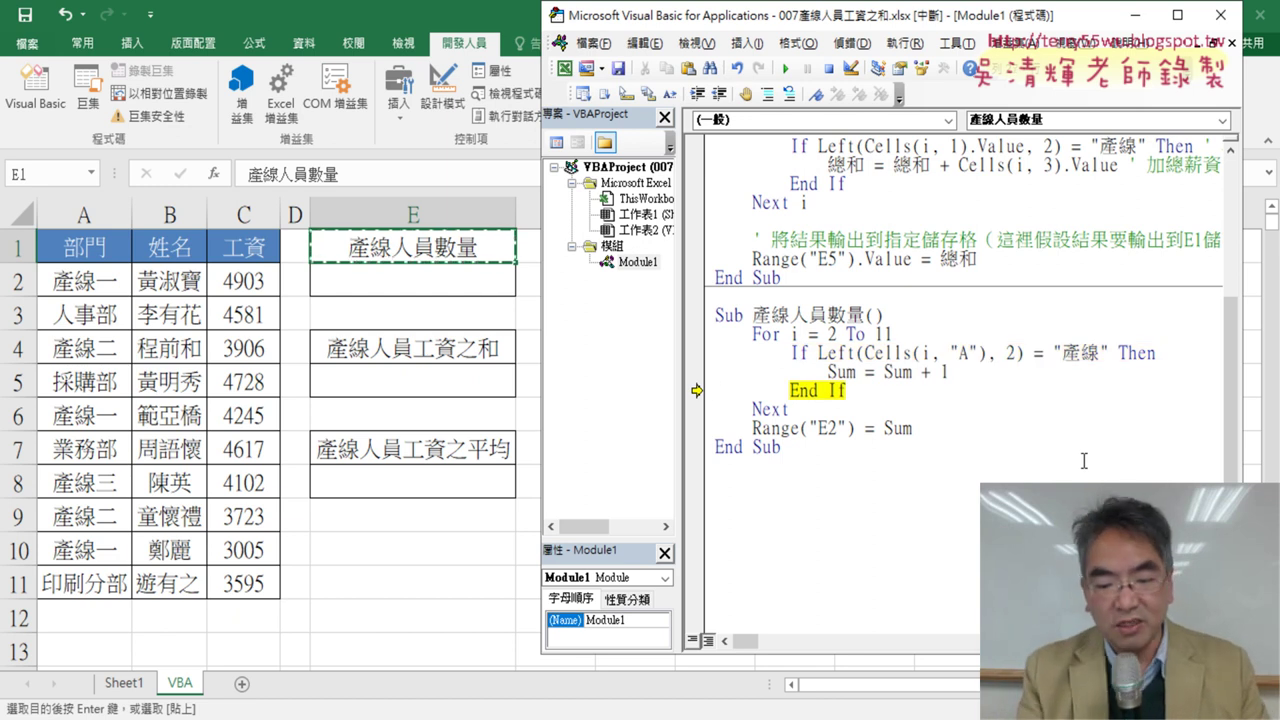
key("F8")
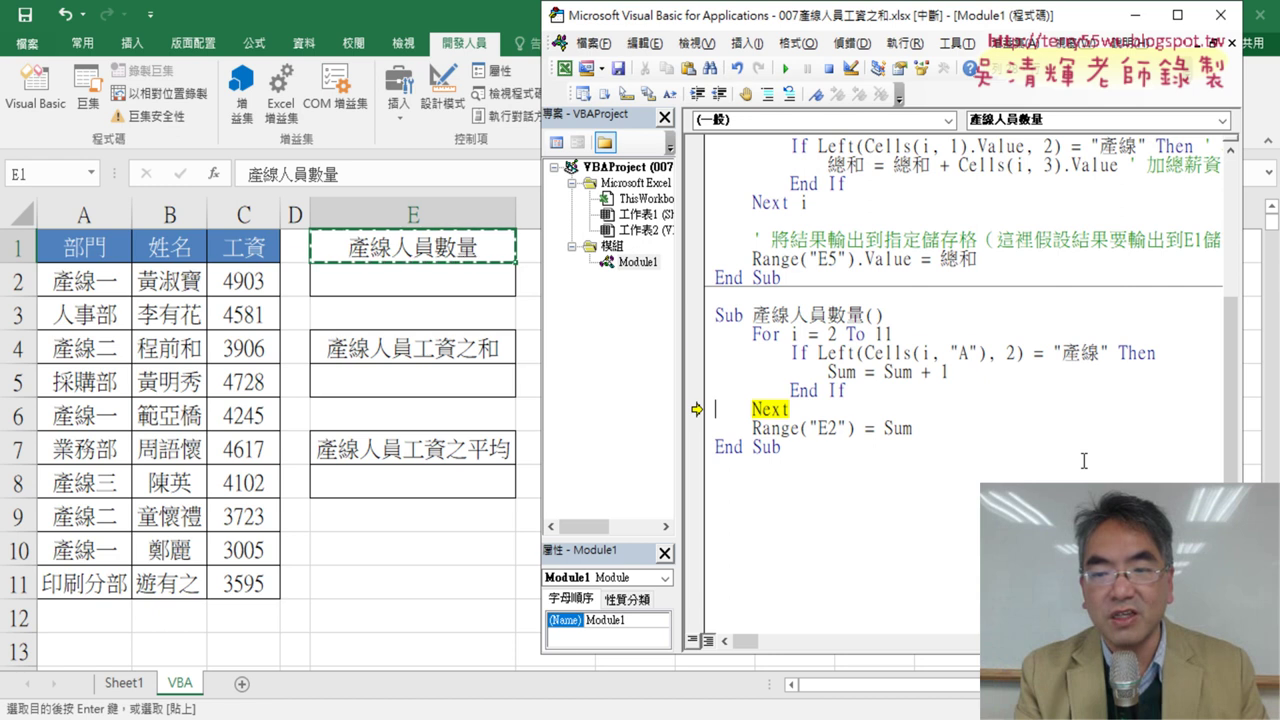
key("F8")
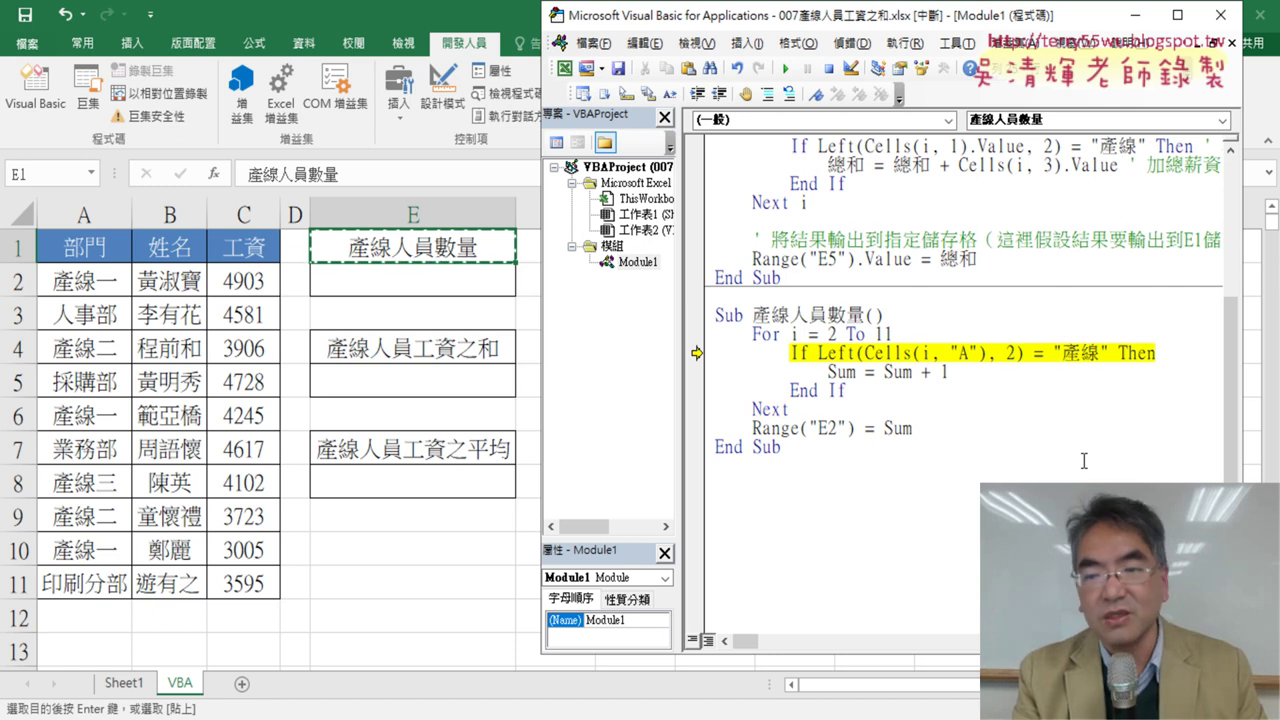
key("F8")
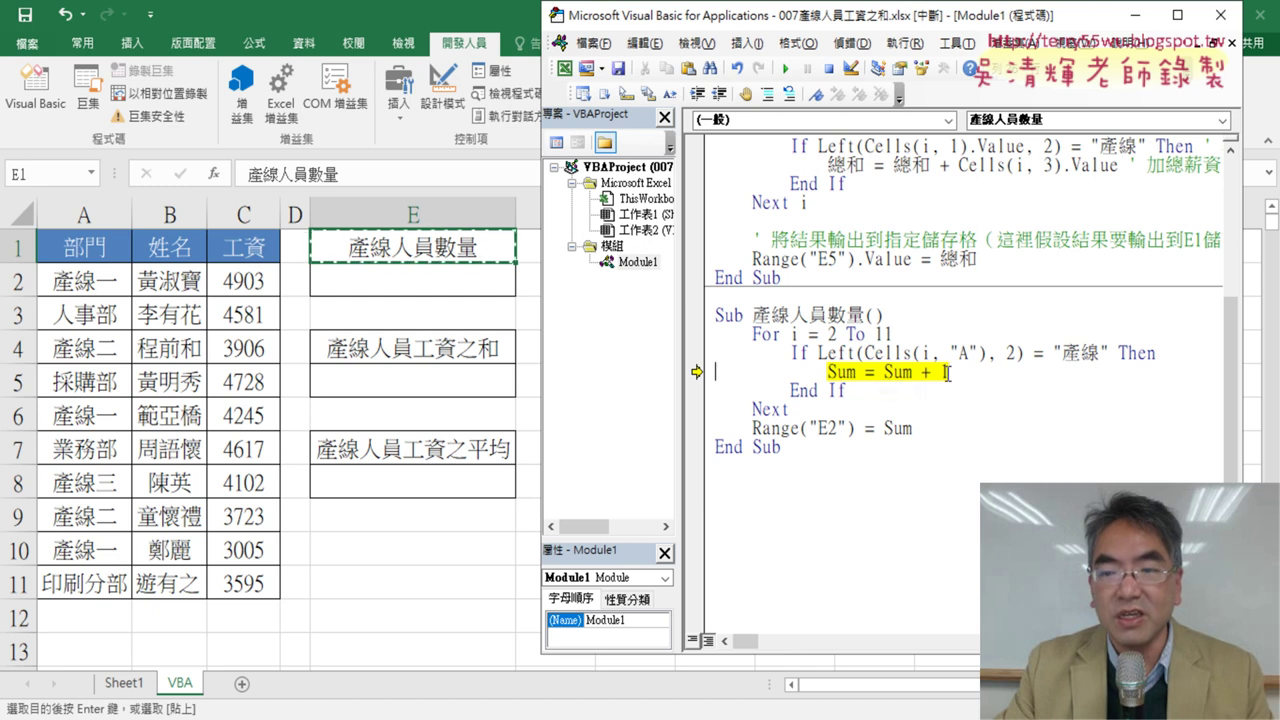
Step through the next 產線 row's increment so Sum reaches 2
left_click_drag(948, 372, 875, 372)
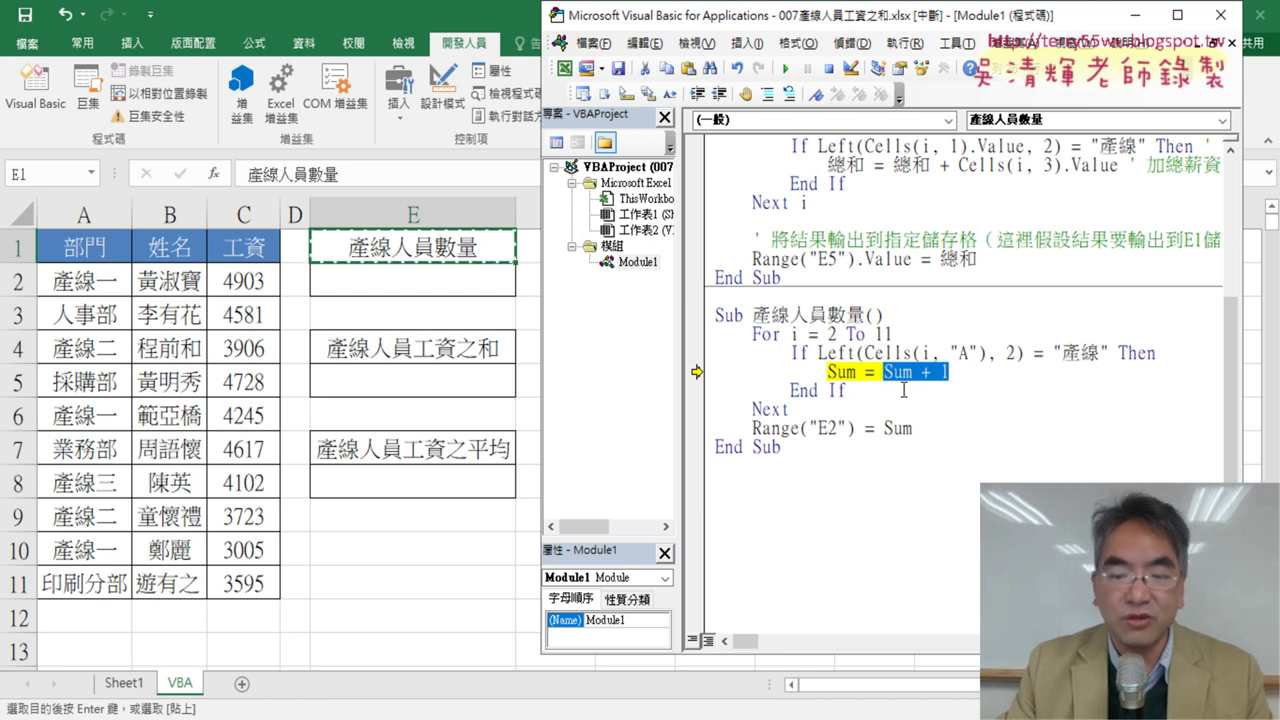
key("F8")
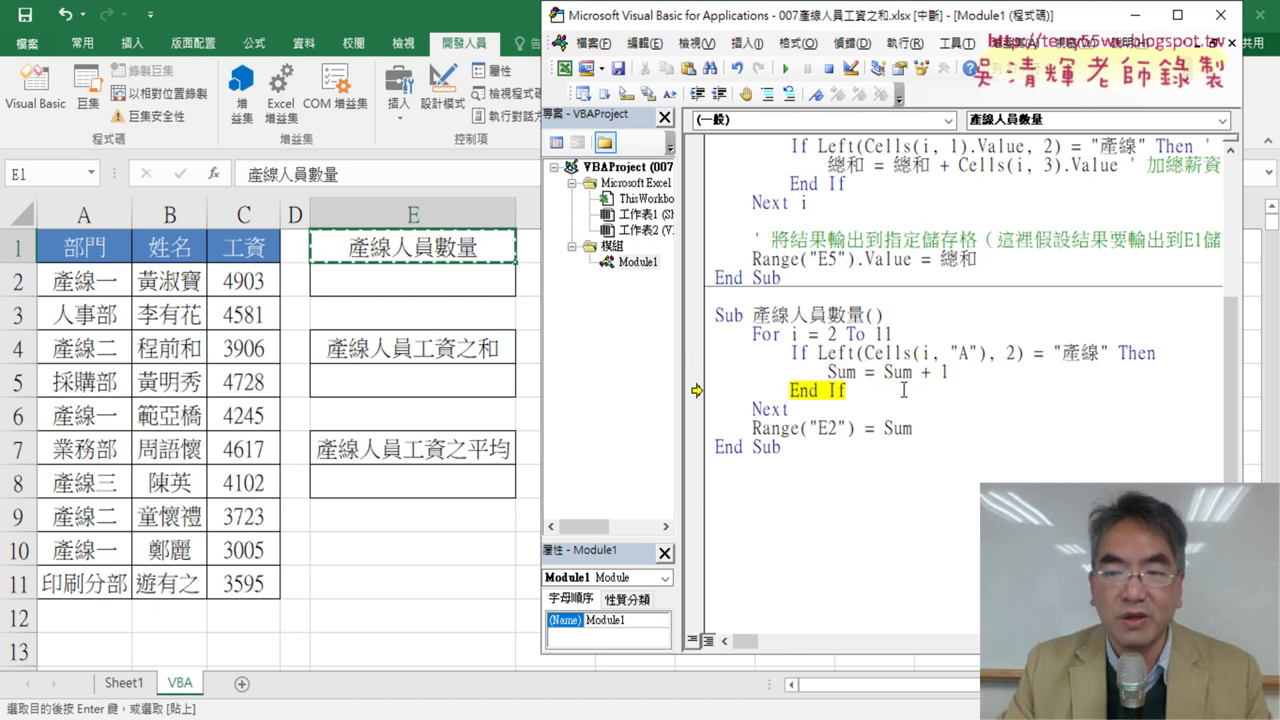
mouse_move(898, 371)
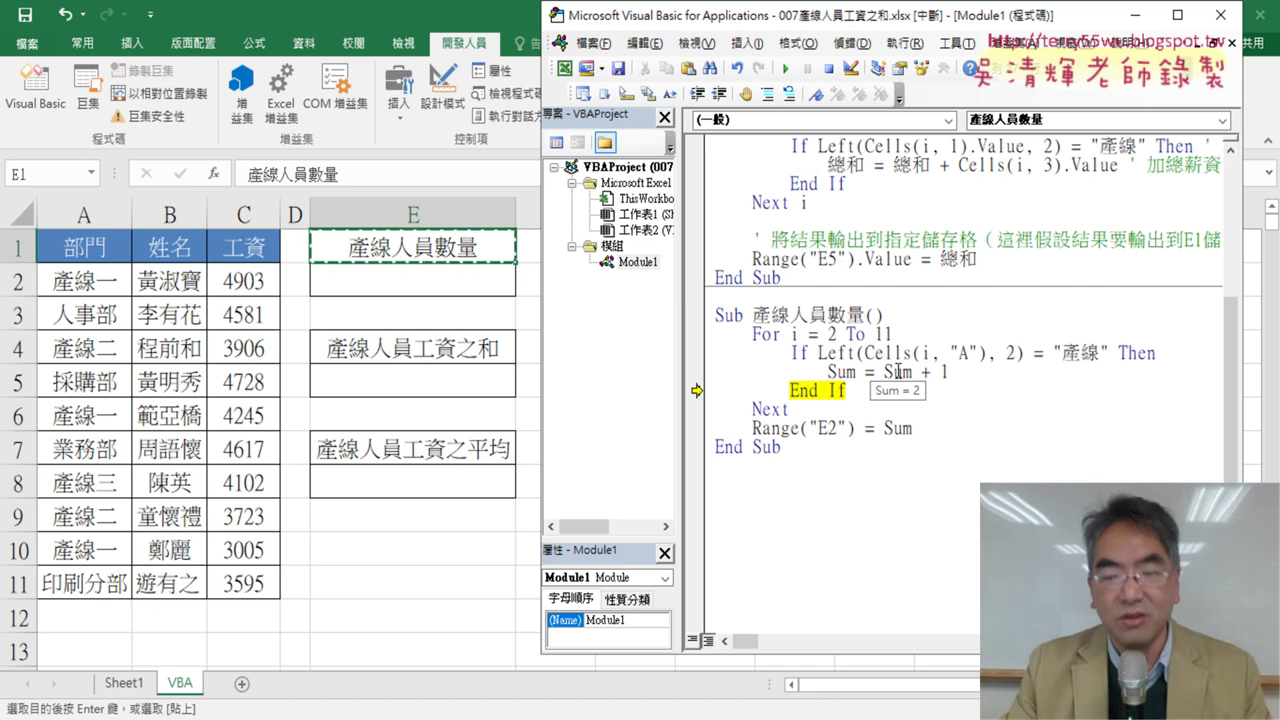
key("F8")
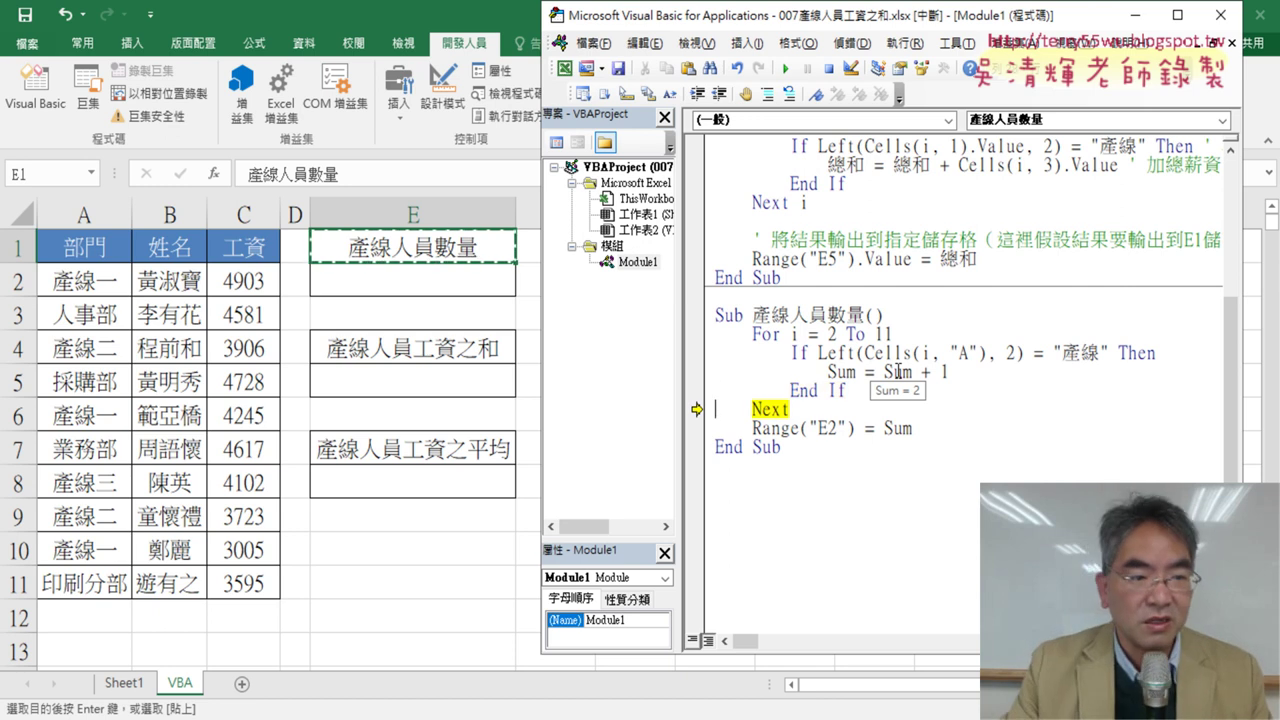
key("F8")
key("F8")
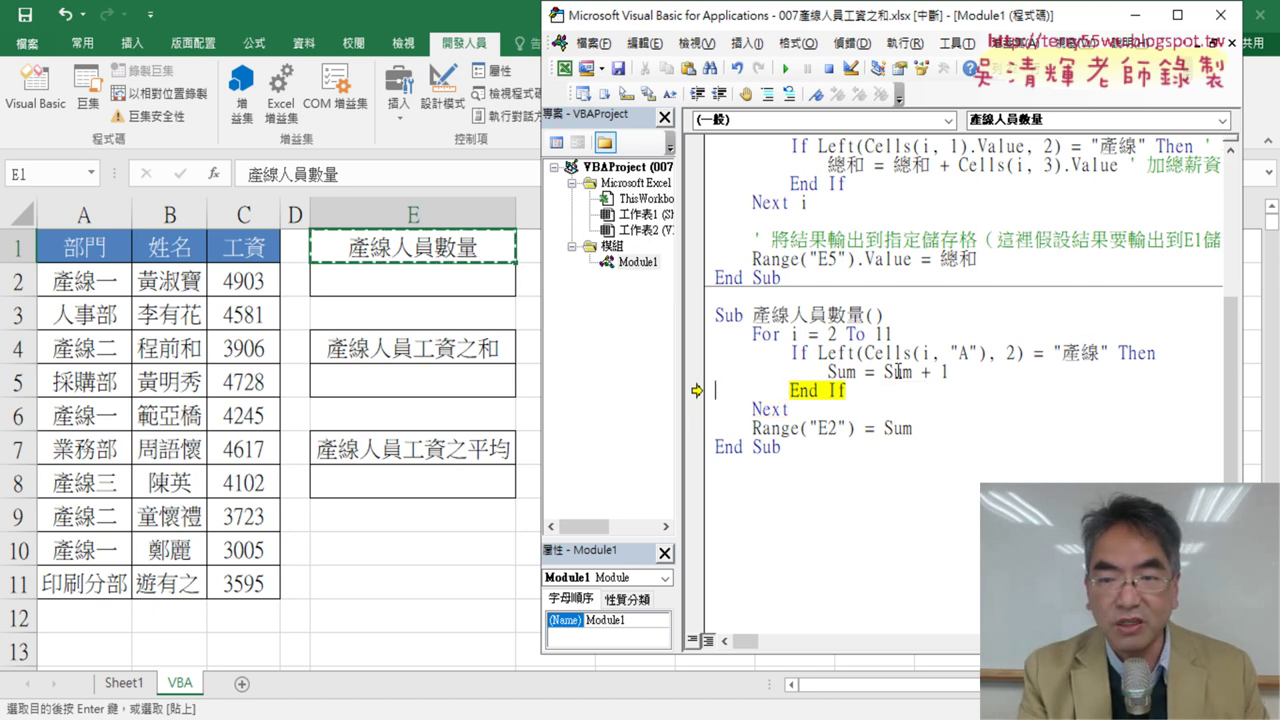
key("F8")
key("F8")
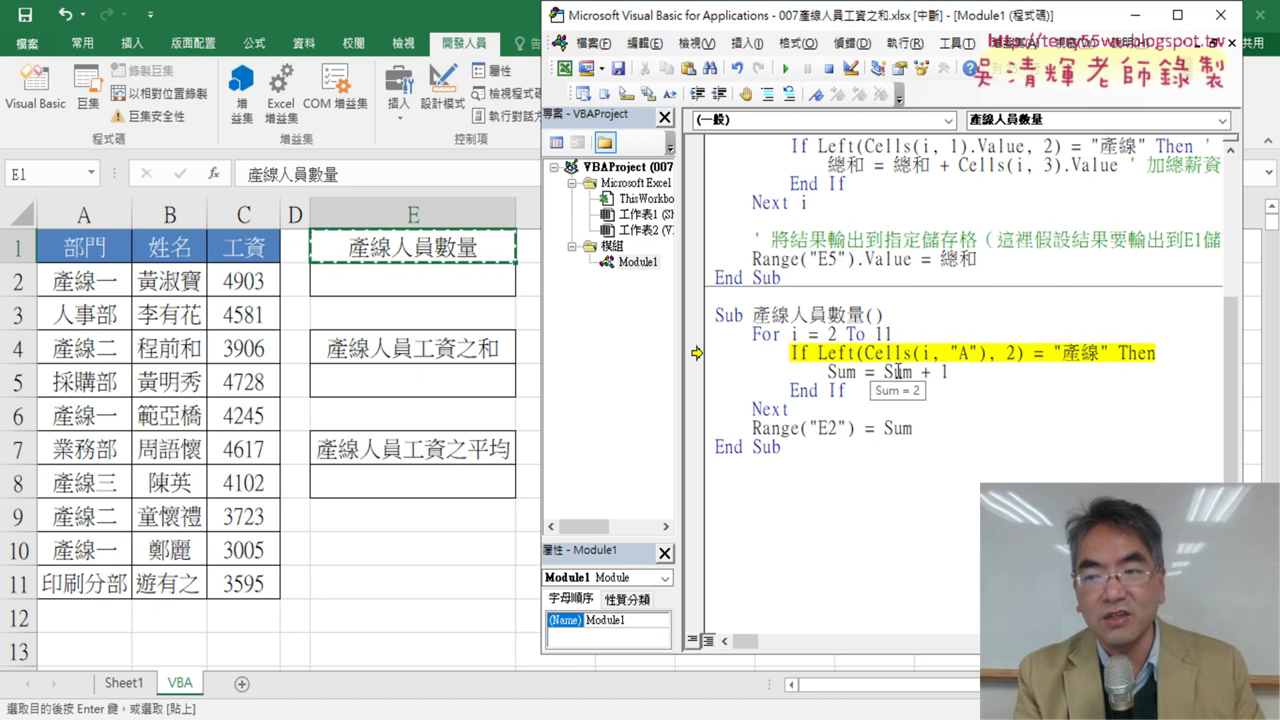
Keep stepping with F8 through the remaining rows as Sum climbs from 3 to 6
key("F8")
key("F8")
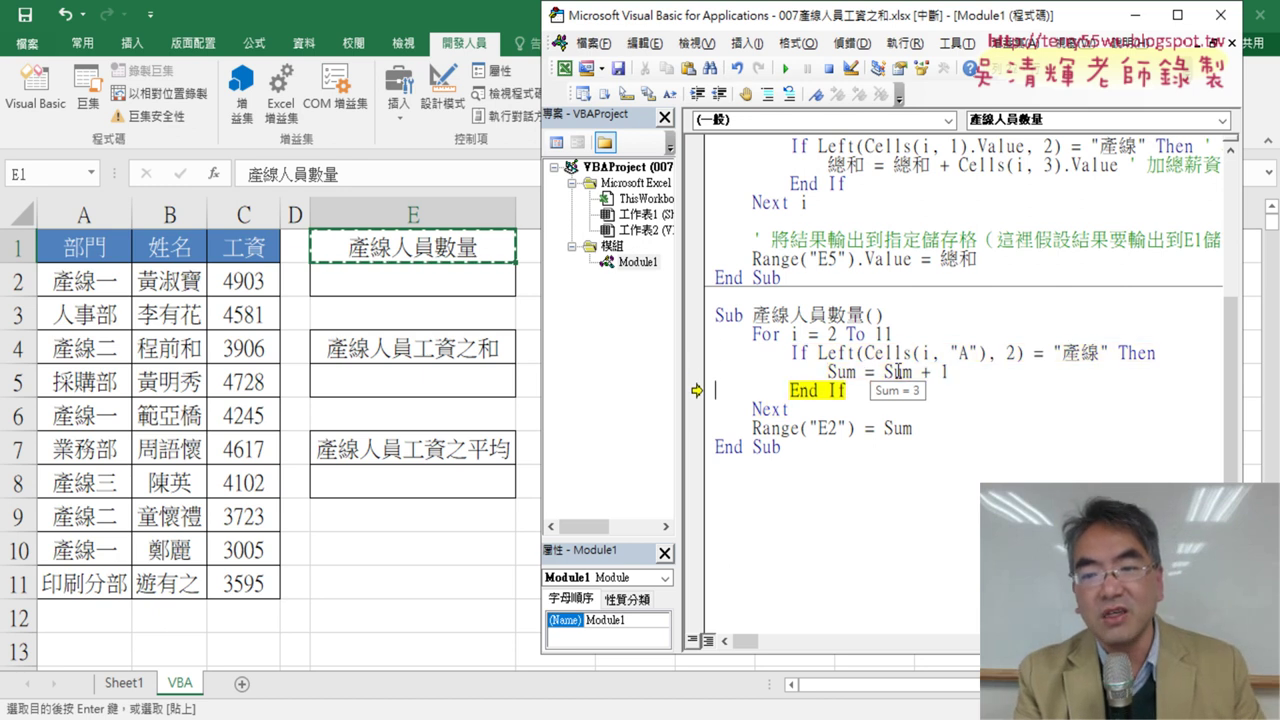
key("F8")
key("F8")
key("F8")
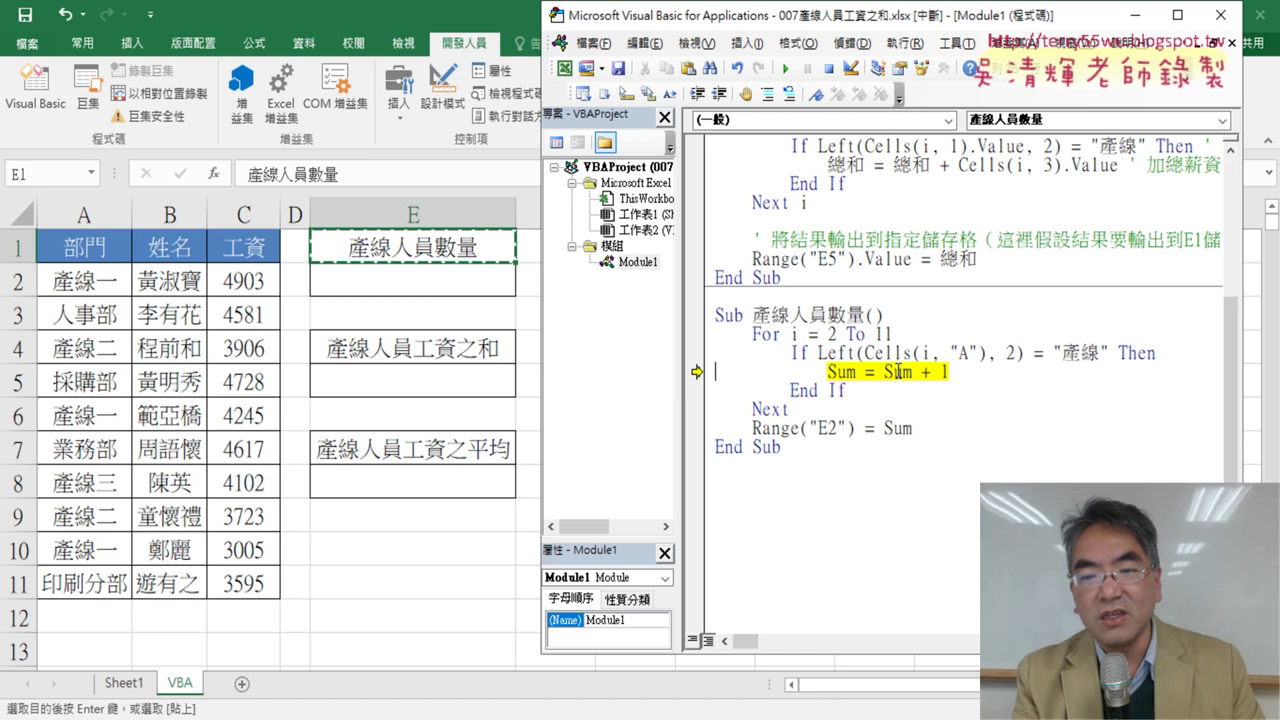
key("F8")
key("F8")
key("F8")
key("F8")
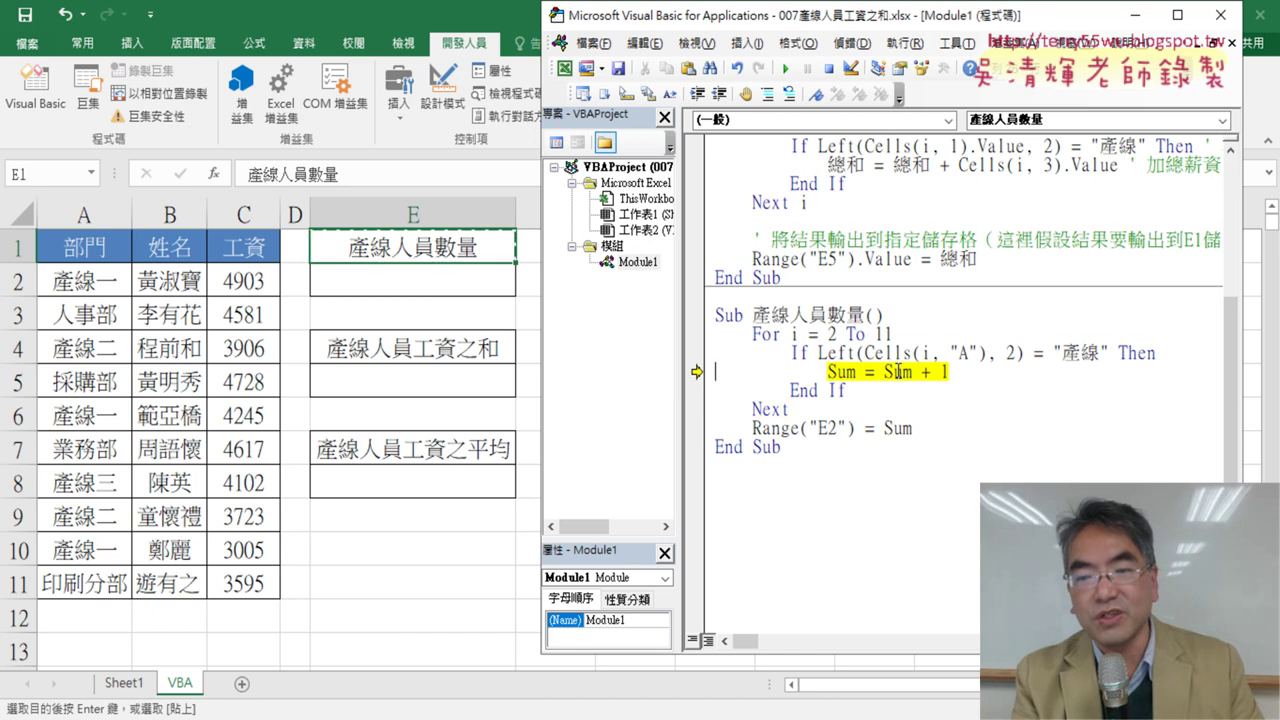
key("F8")
key("F8")
key("F8")
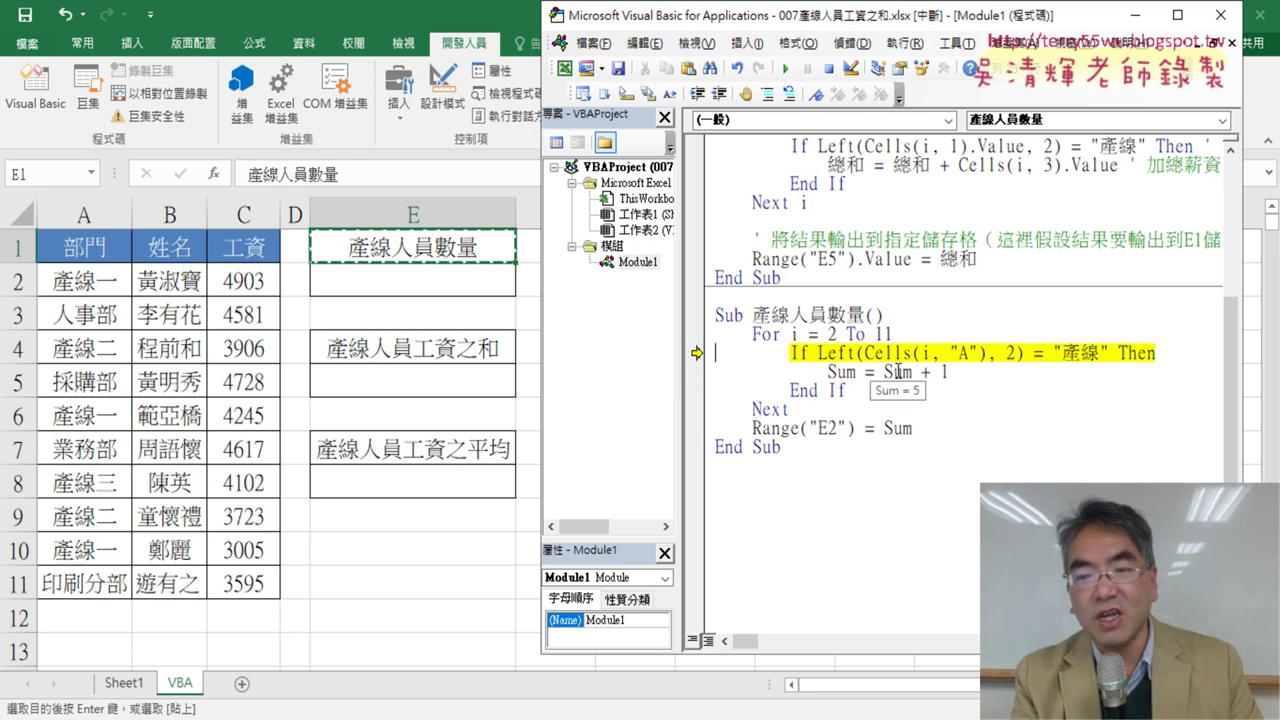
key("F8")
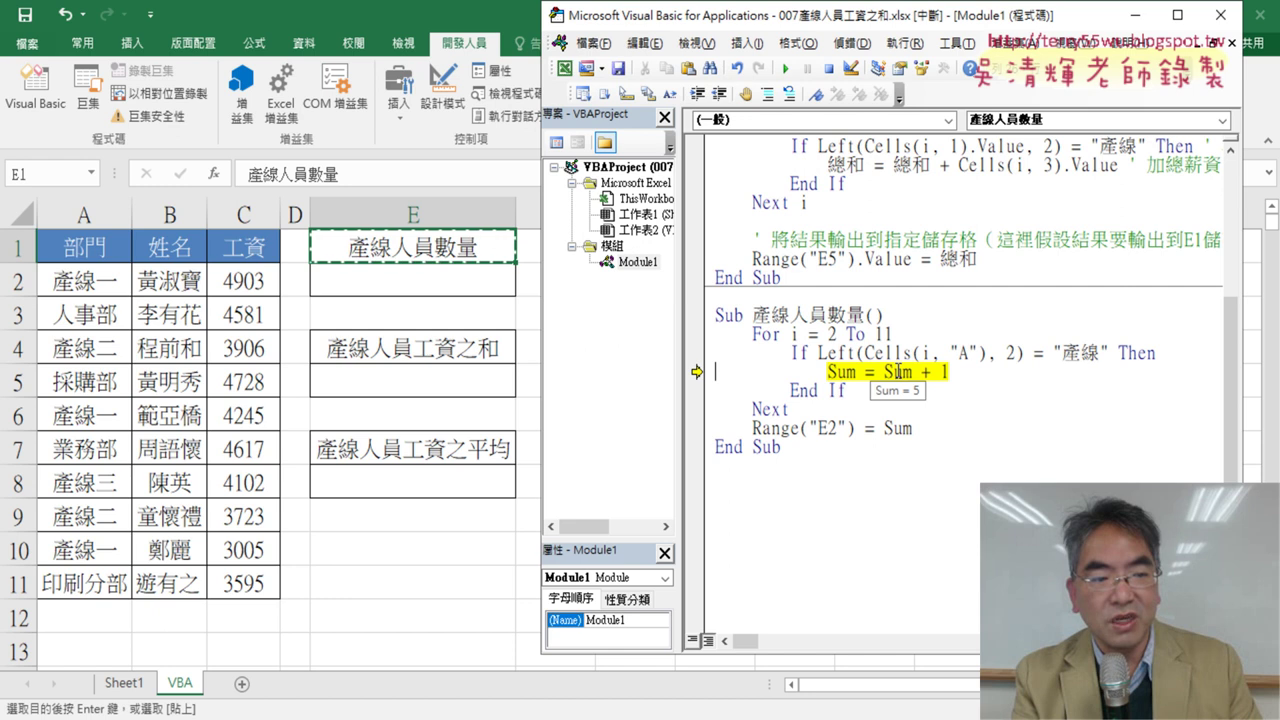
key("F8")
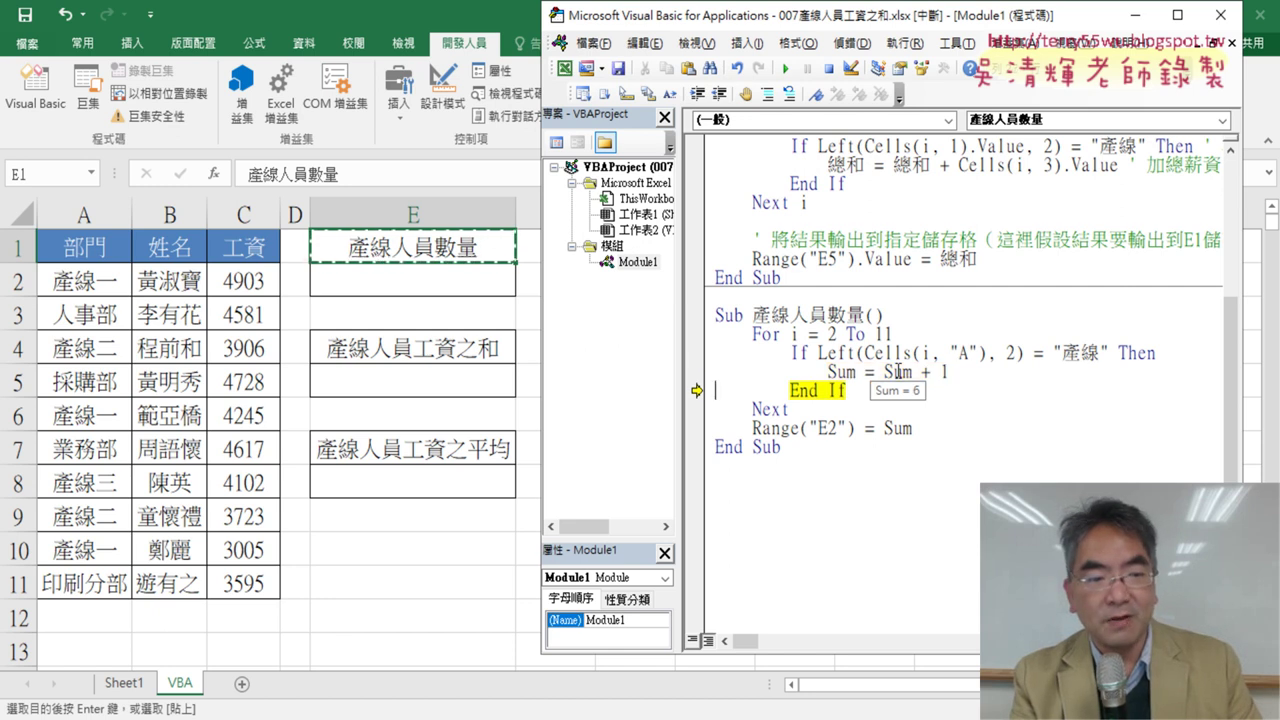
key("F8")
key("F8")
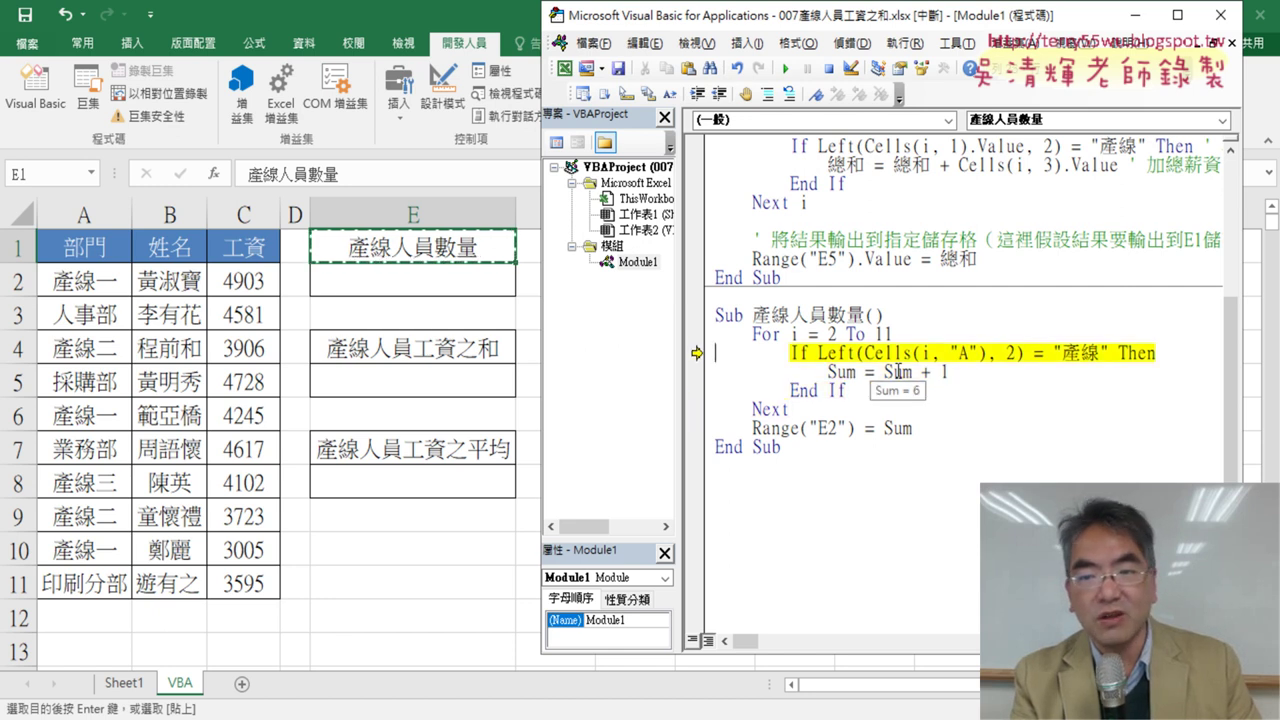
key("F8")
key("F8")
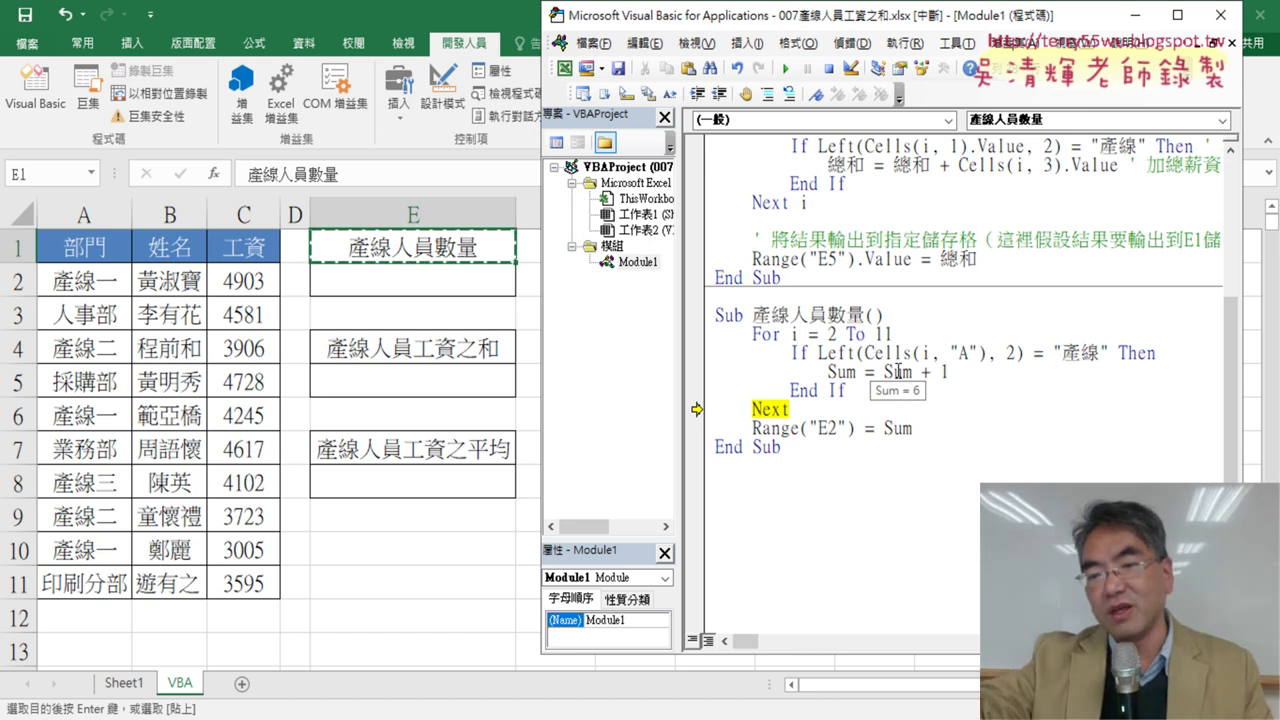
mouse_move(897, 428)
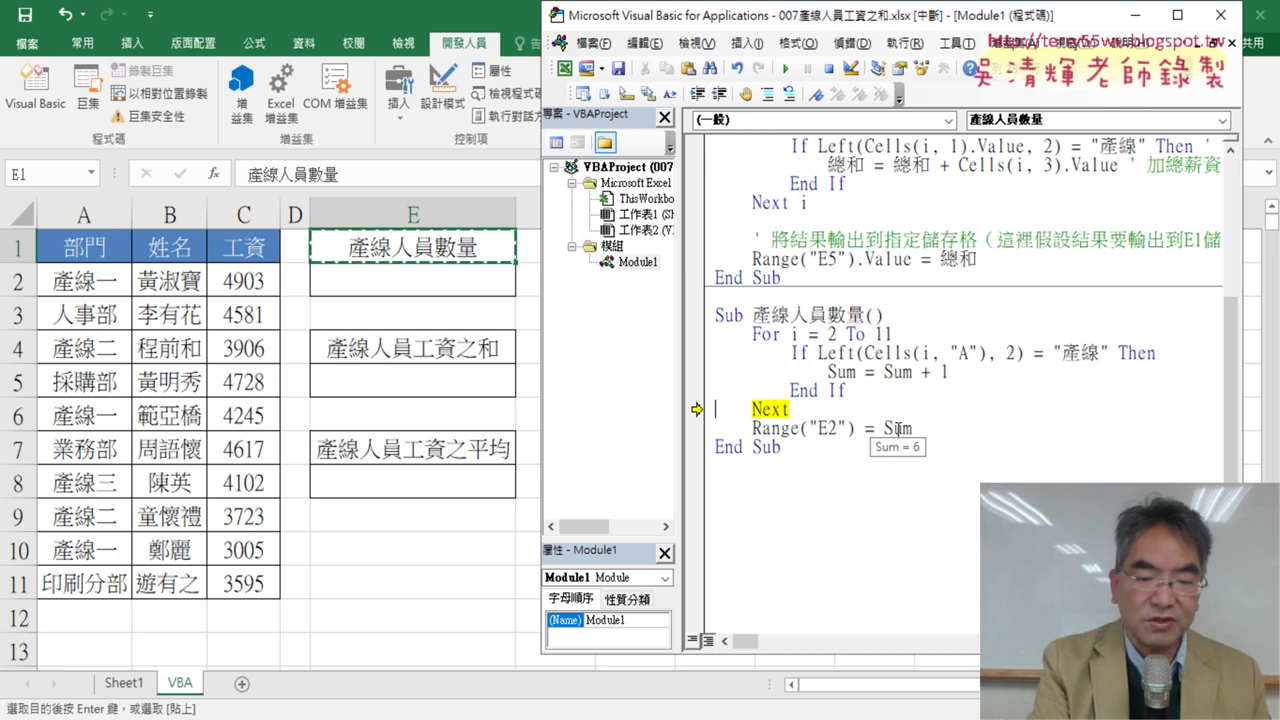
Annotate Sum and target cell E2, clear the marks, and step onto Range("E2") = Sum
mouse_move(920, 408)
left_mouse_down()
mouse_move(915, 450)
mouse_move(800, 452)
left_mouse_up()
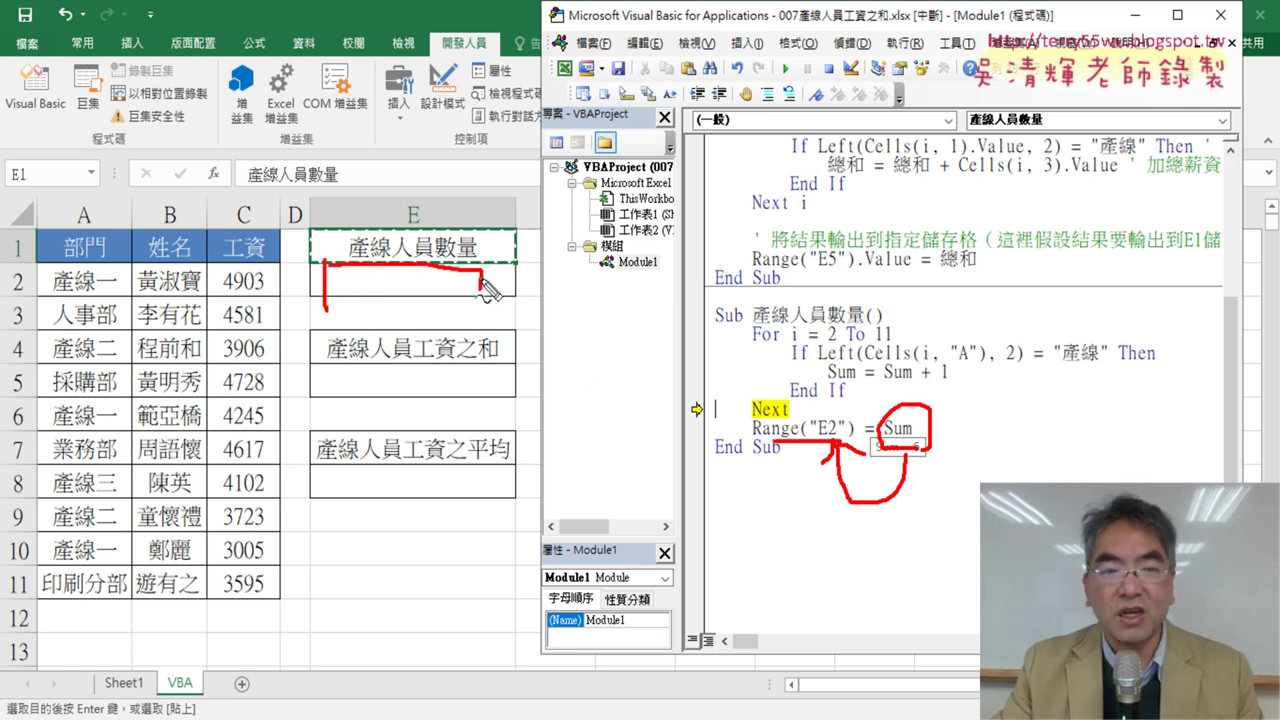
left_click_drag(338, 310, 500, 316)
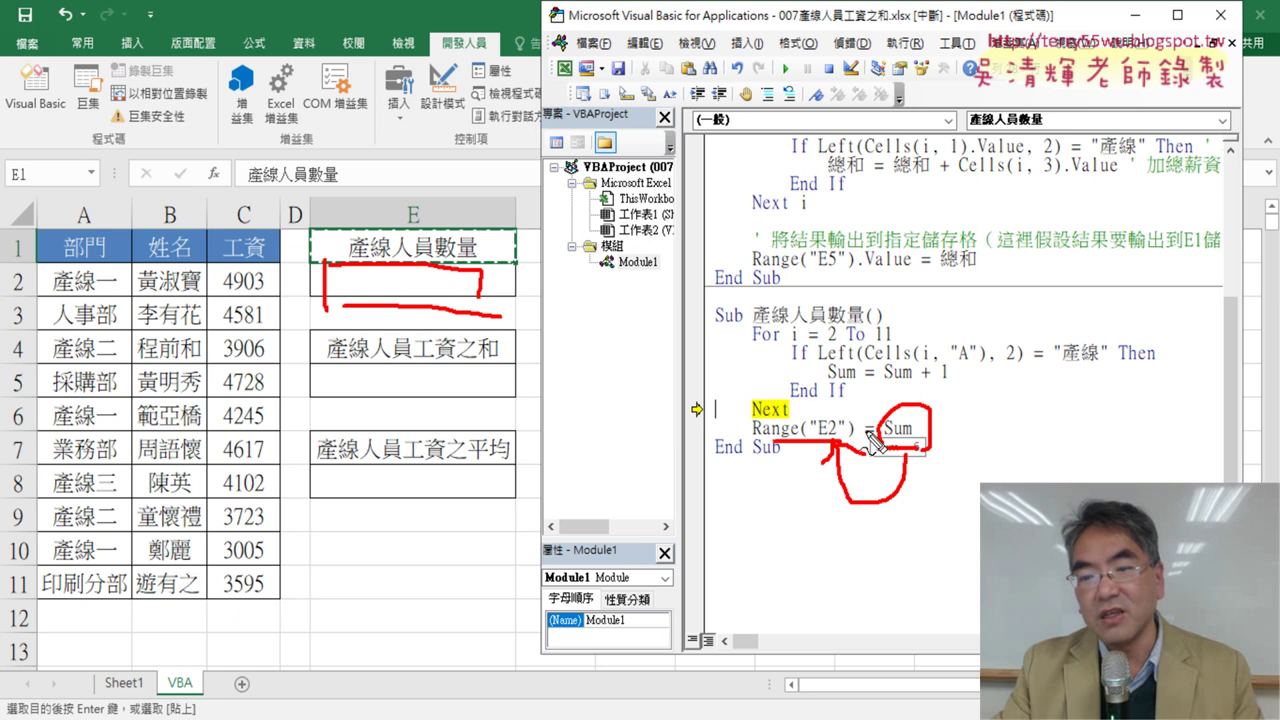
left_click_drag(862, 426, 868, 428)
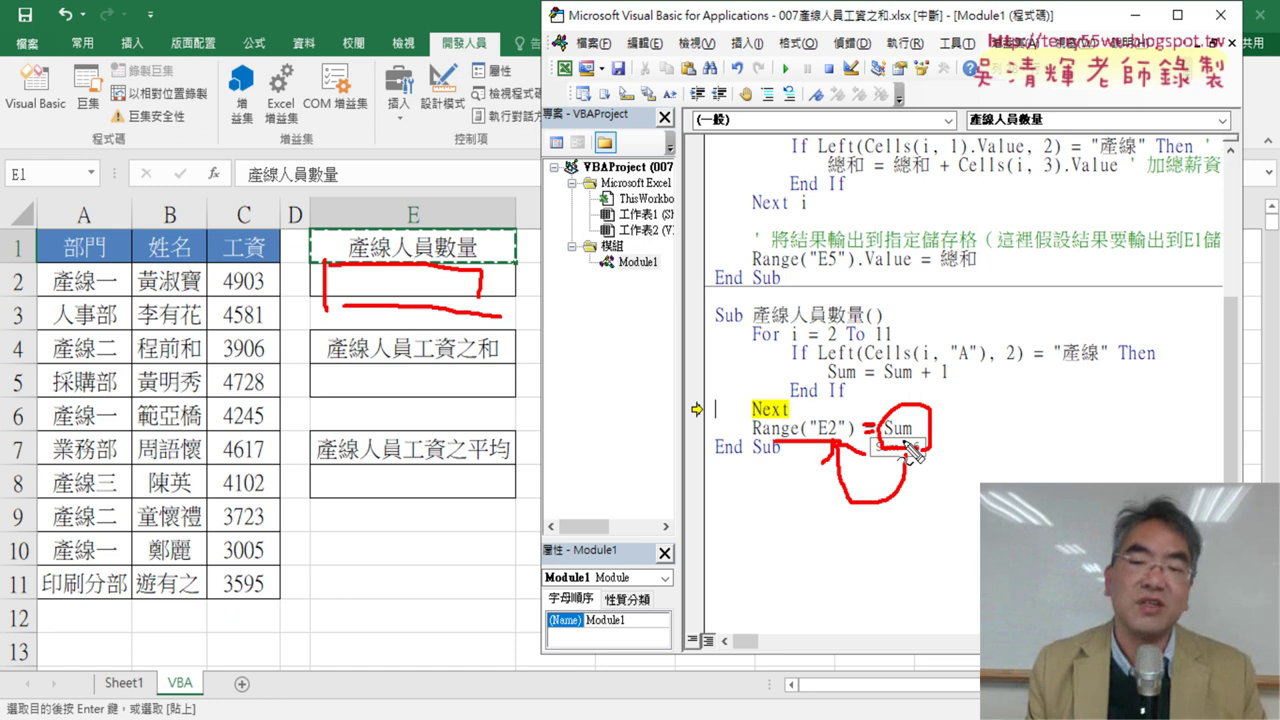
key("Escape")
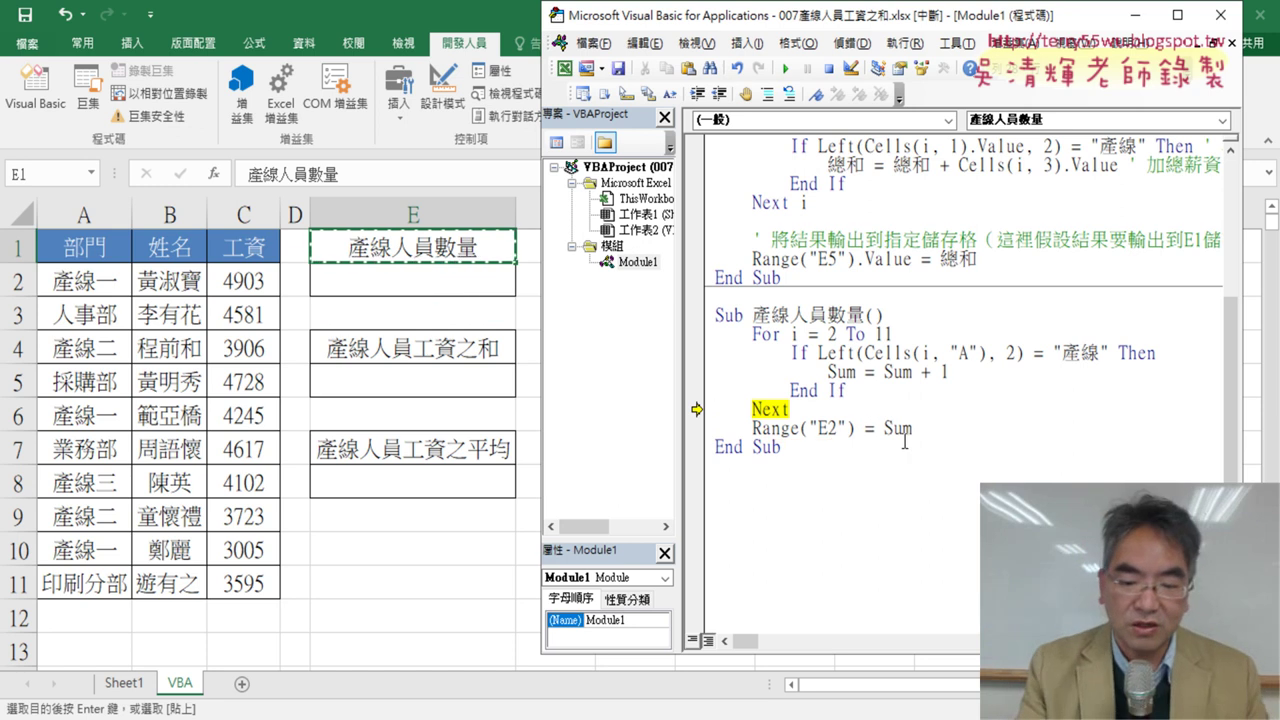
key("F8")
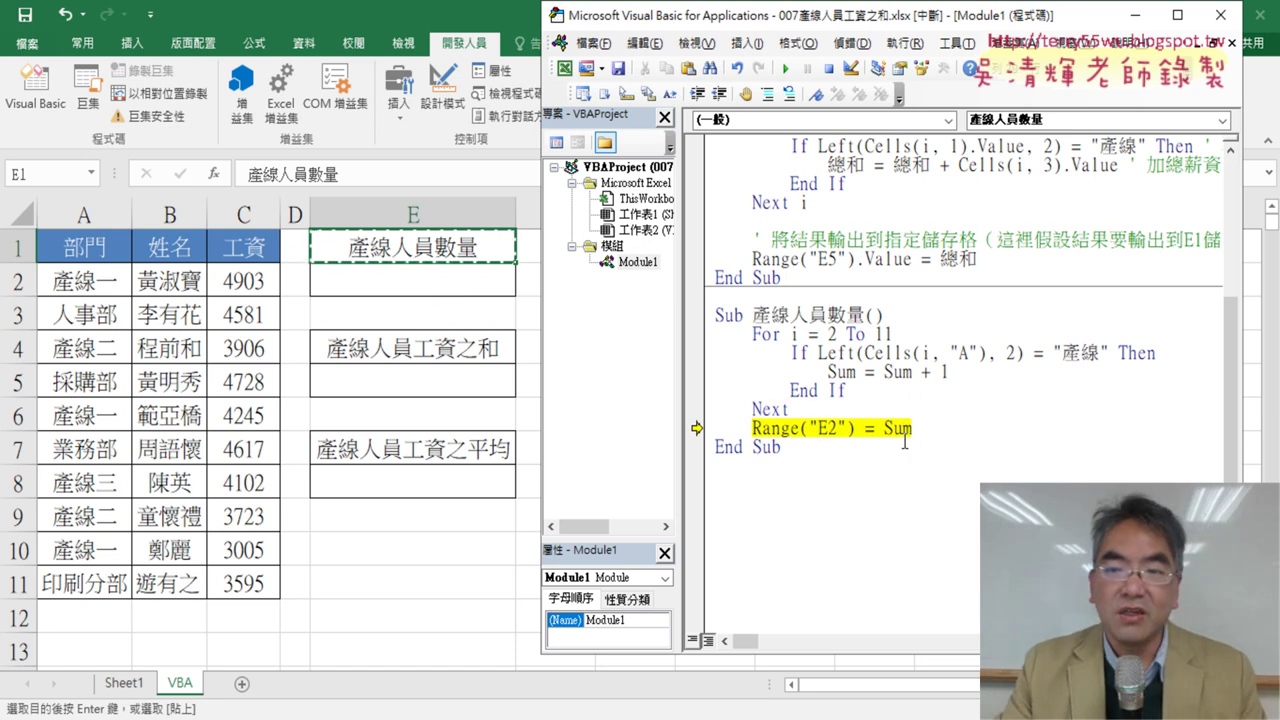
mouse_move(796, 333)
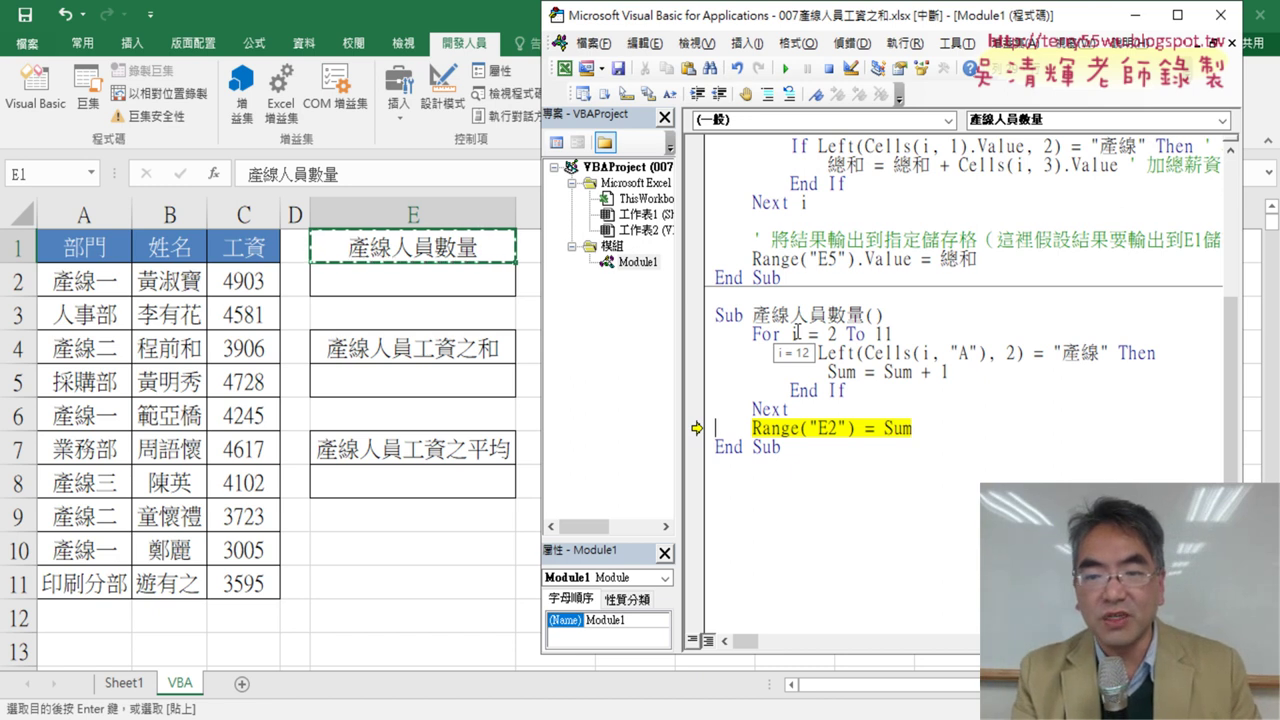
Finish the macro so E2 shows 6, select its code, and switch to the Google Docs notes
key("F8")
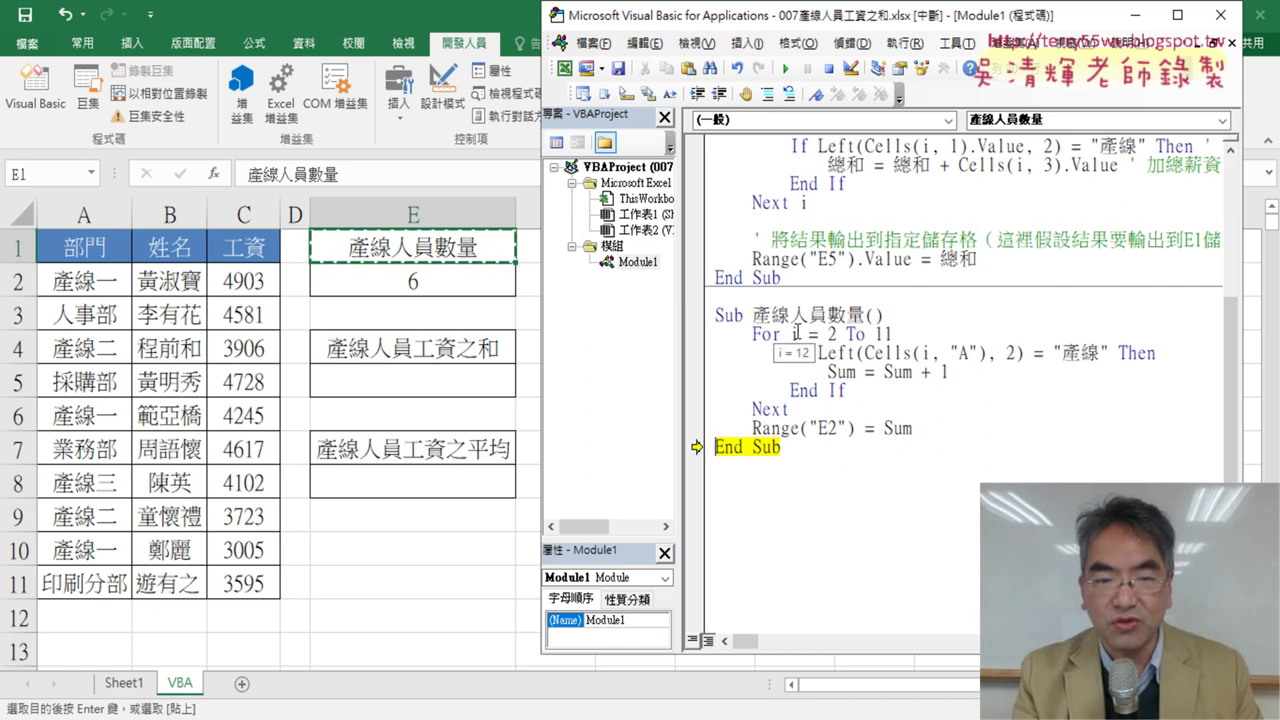
key("F8")
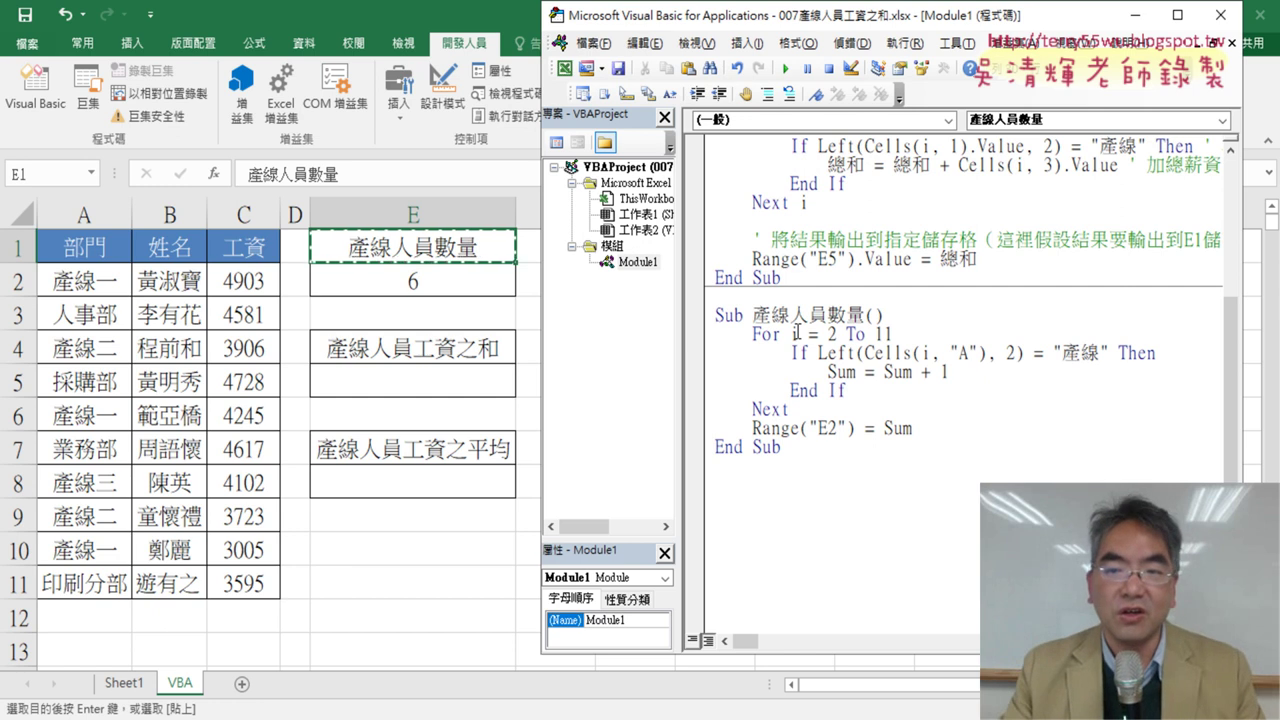
left_click_drag(796, 449, 714, 316)
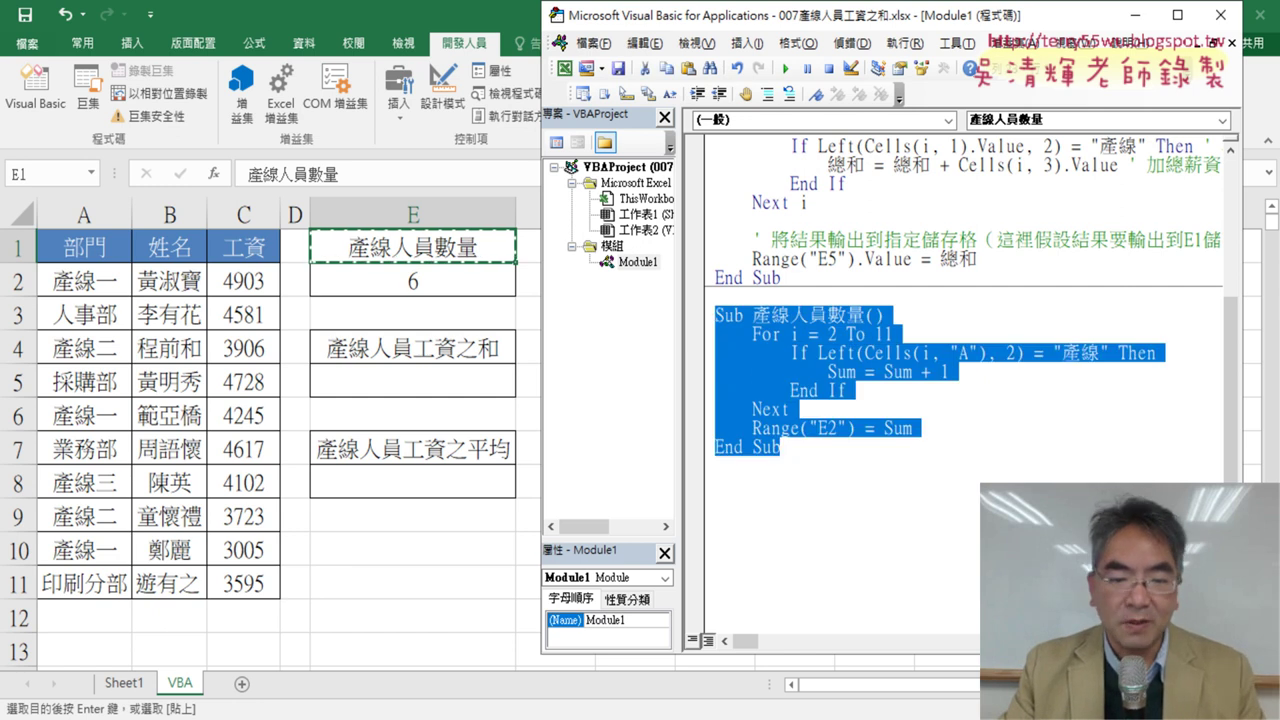
left_click(495, 688)
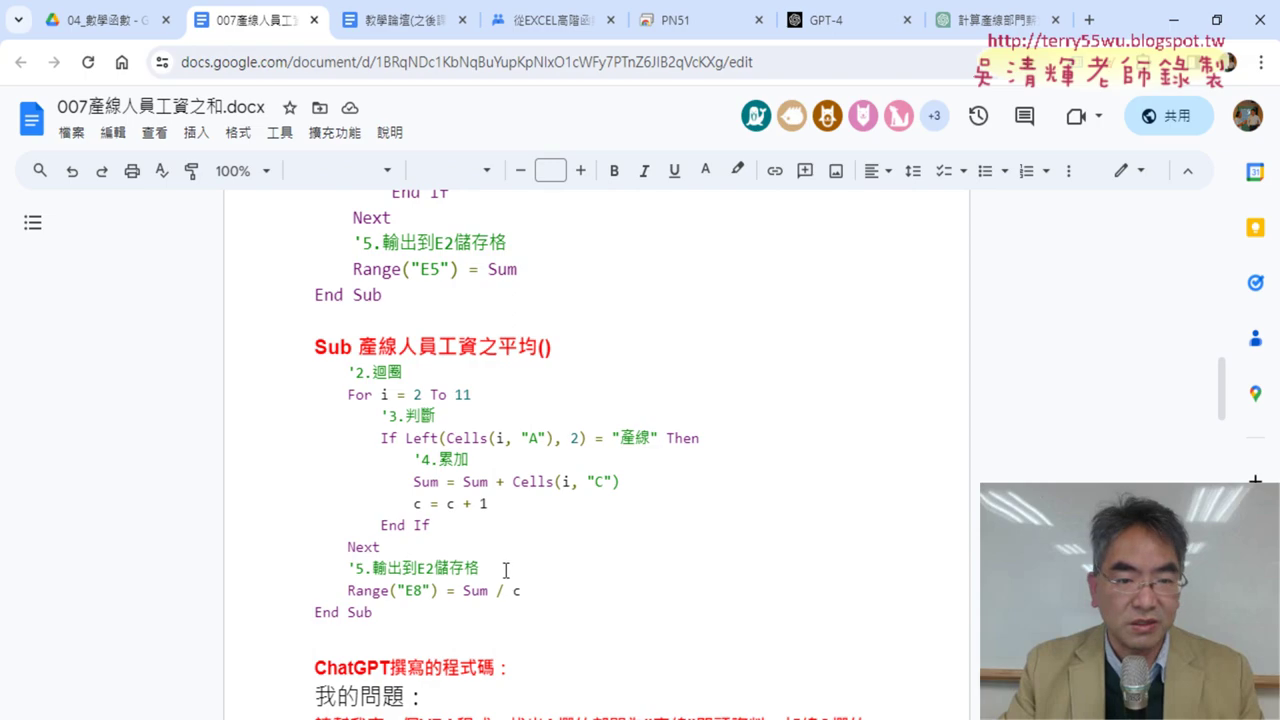
Scroll up in the notes to the VBA 產線人員數量 macro and its Sum = Sum + 1 line
scroll(693, 318, "up", 4)
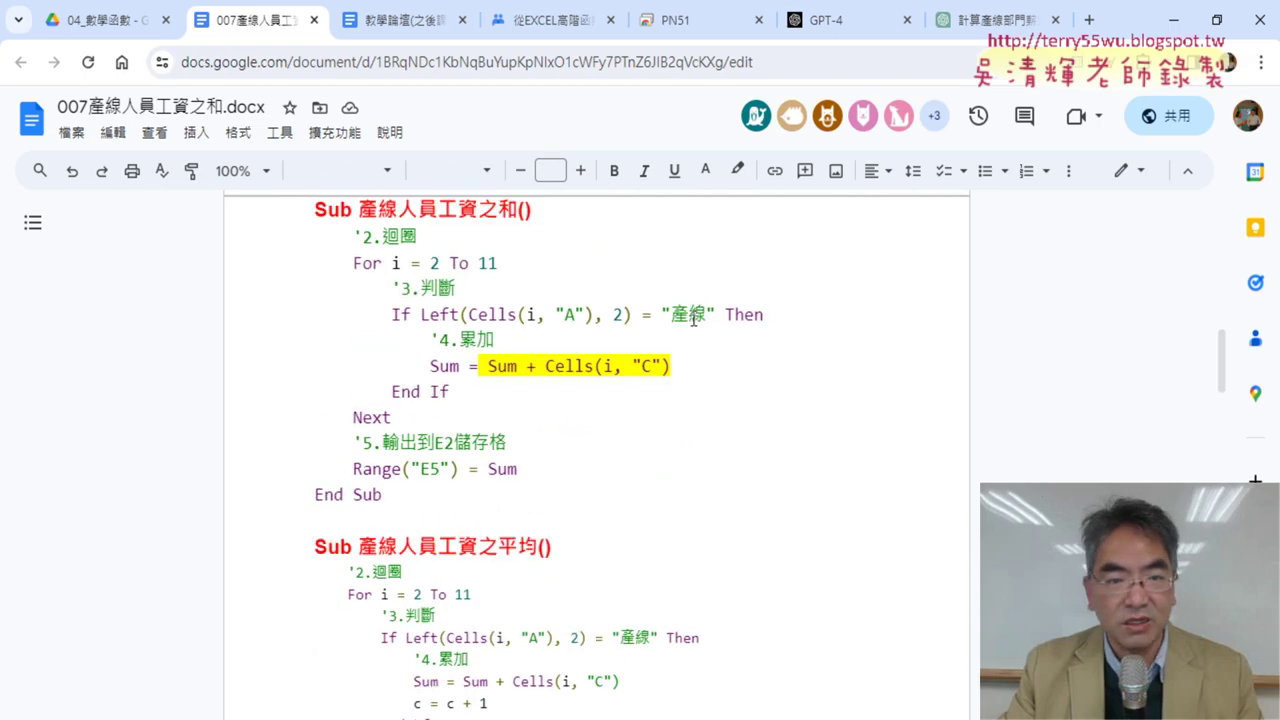
scroll(693, 318, "up", 2)
left_click(690, 350)
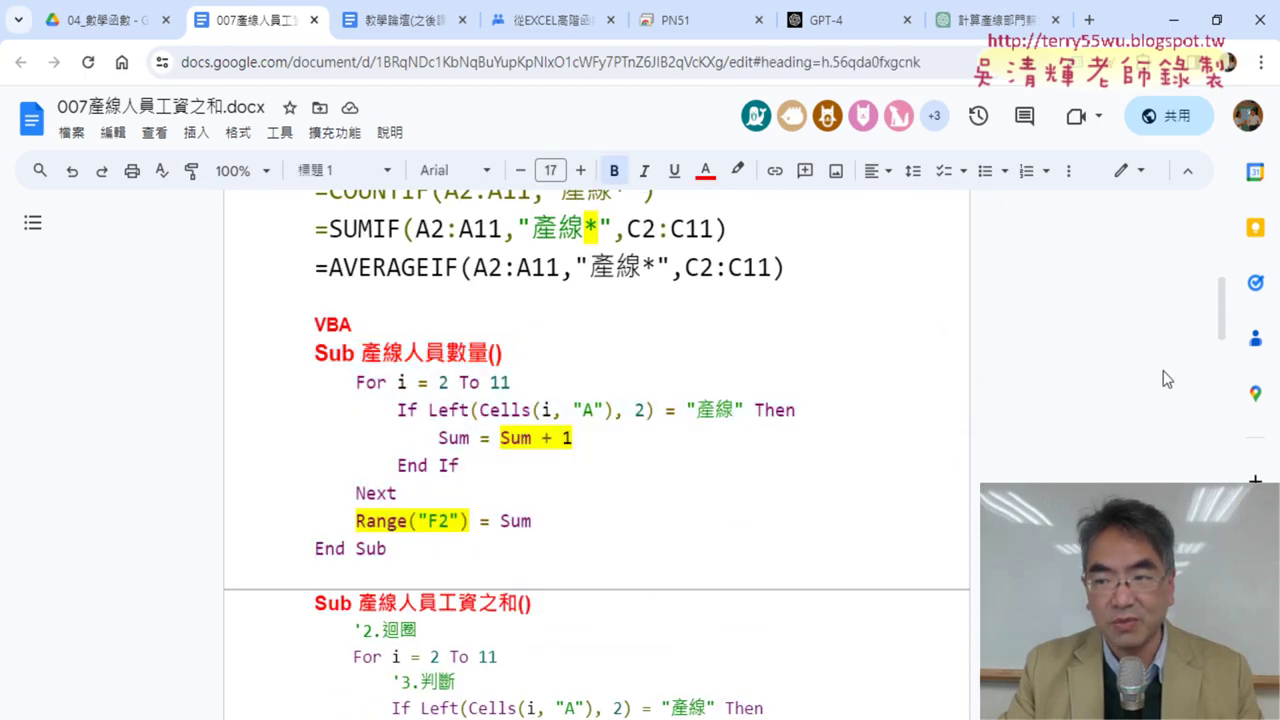
left_click(532, 438)
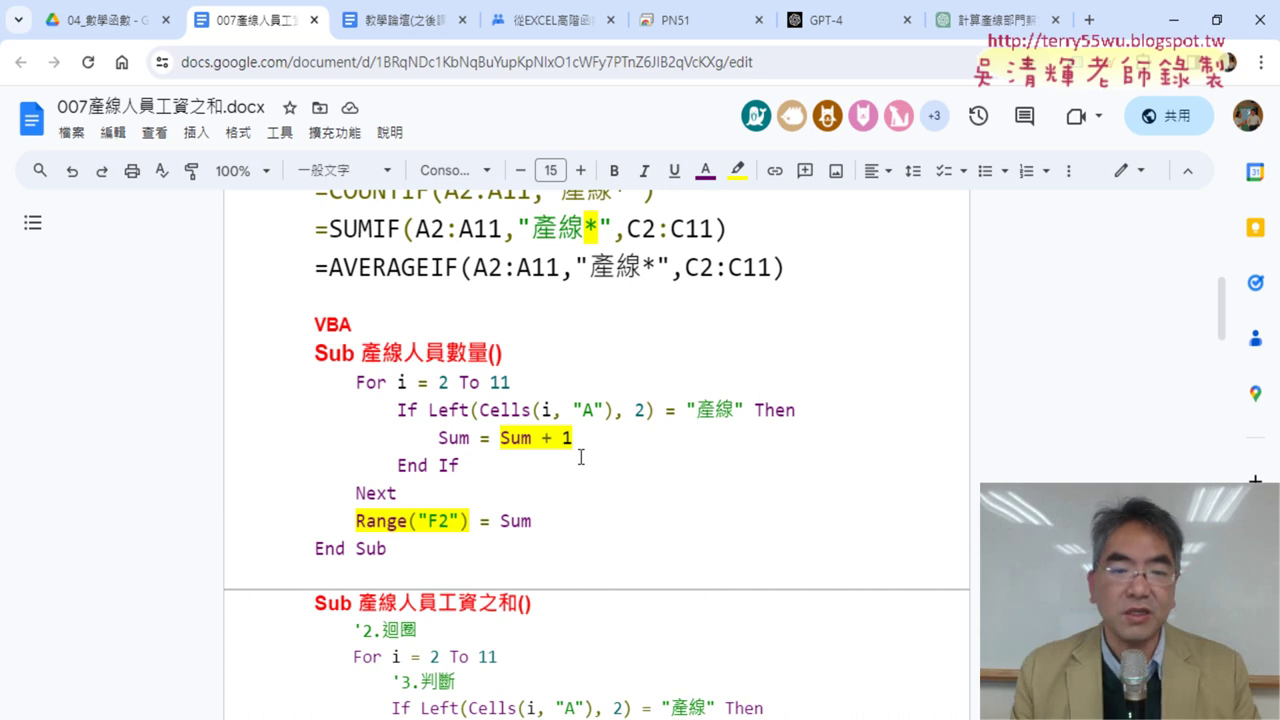